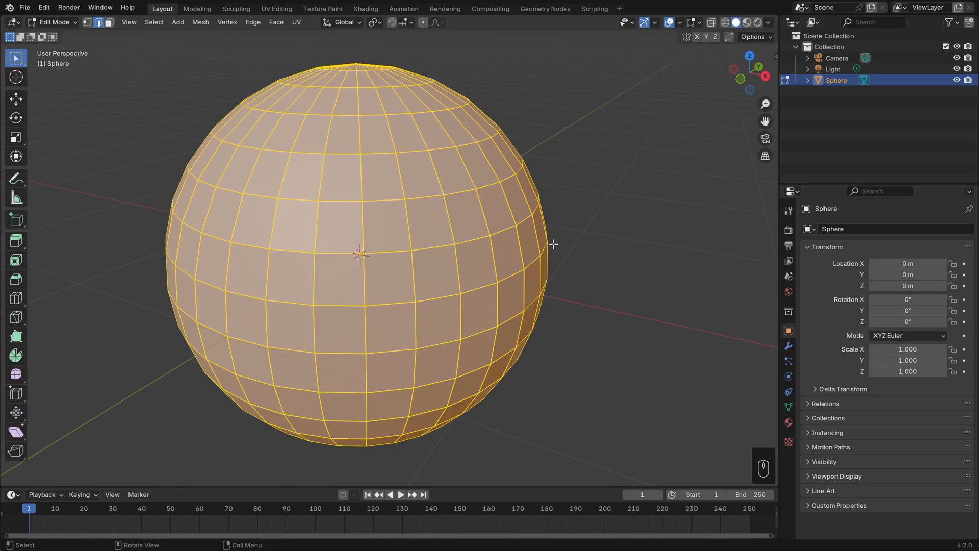
# Delete a two-by-two block of four faces from the front of the sphere.
pyautogui.click(421, 227)
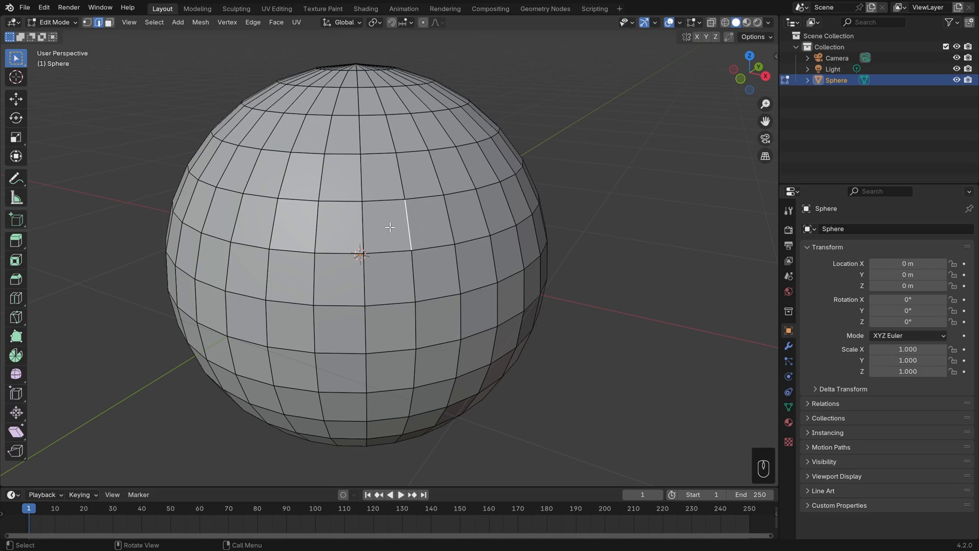
pyautogui.press('3')
pyautogui.press('b')
pyautogui.moveTo(396, 232); pyautogui.dragTo(439, 270)
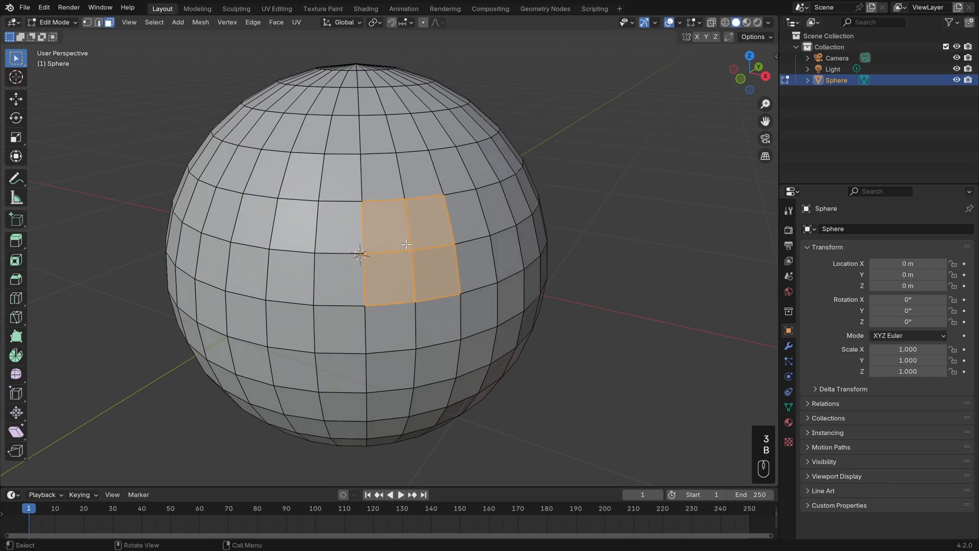
pyautogui.press('Delete')
pyautogui.click(405, 241)
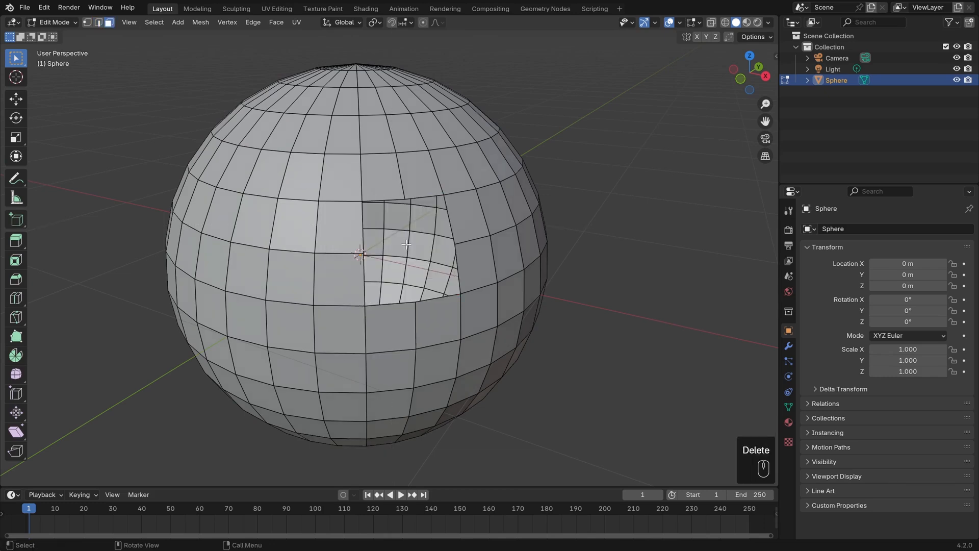
# Select the hole's boundary edge loop and try filling it with Fill, with Beauty enabled, undoing it.
pyautogui.press('2')
pyautogui.keyDown('alt'); pyautogui.click(453, 218); pyautogui.keyUp('alt')
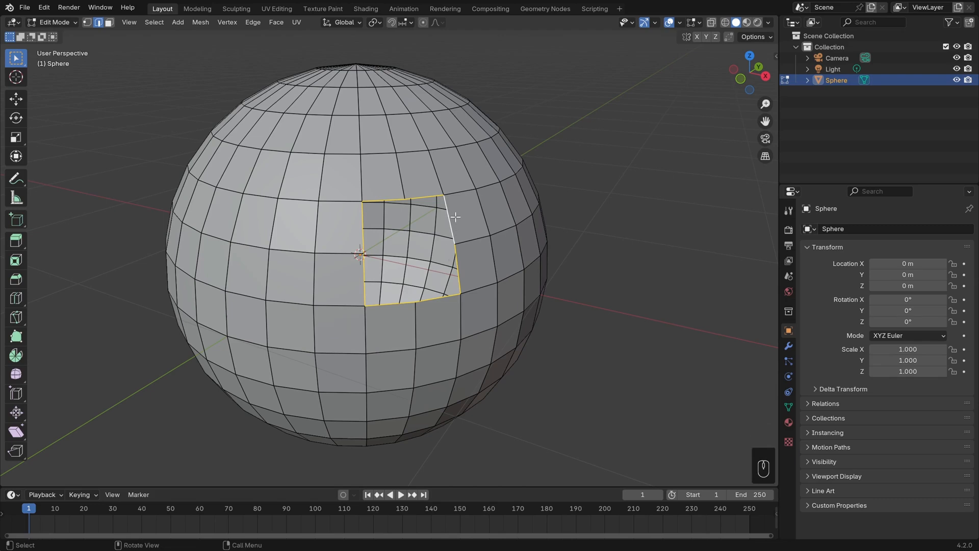
pyautogui.click(275, 22)
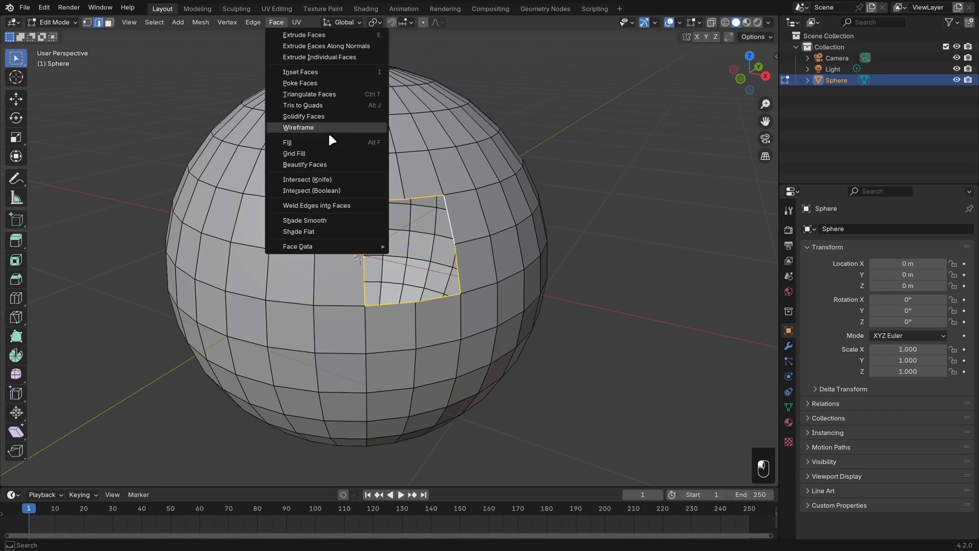
pyautogui.click(332, 139)
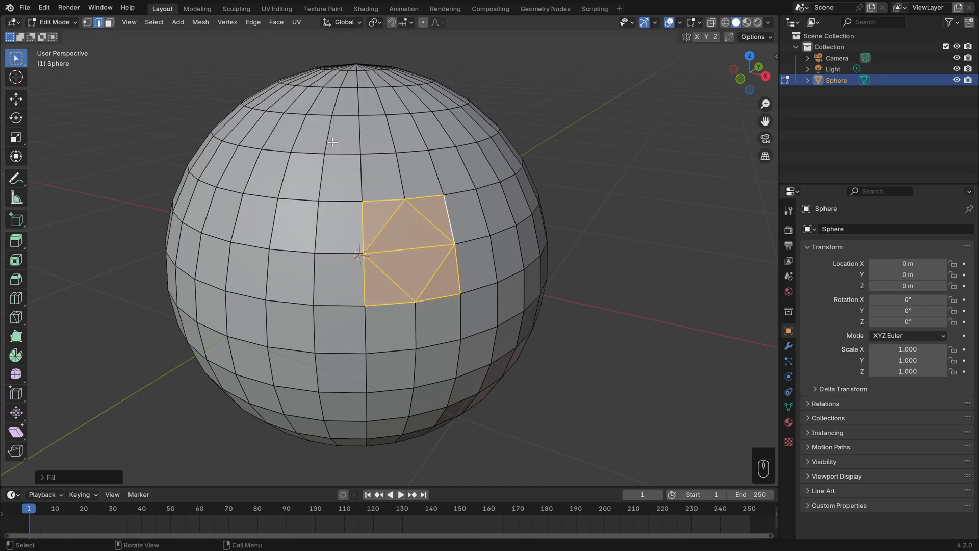
pyautogui.click(61, 474)
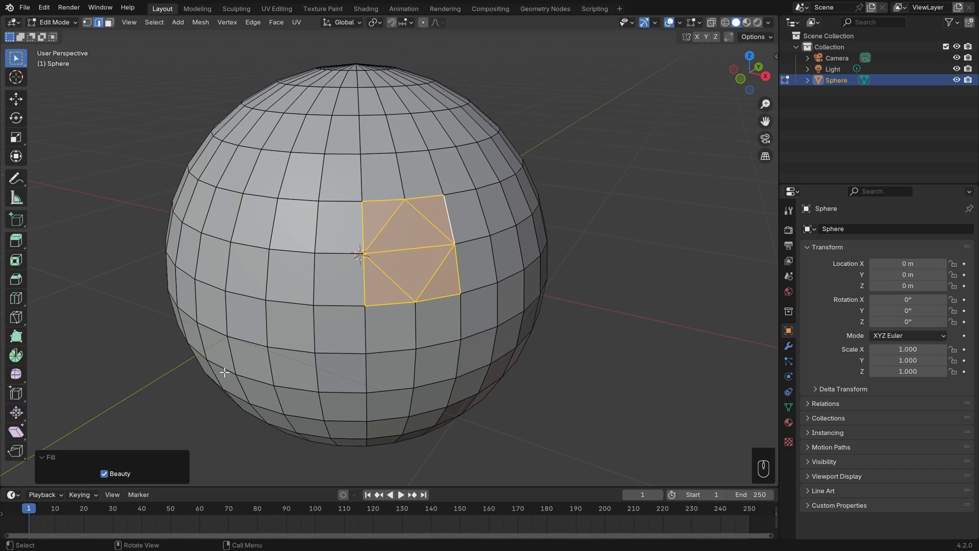
pyautogui.hotkey('ctrl', 'z')
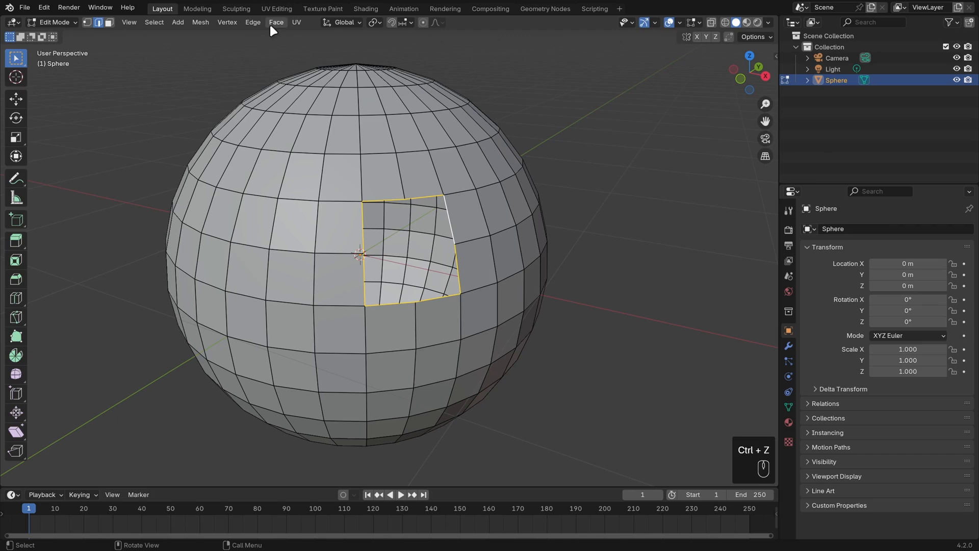
# Close the hole with a single face using New Edge/Face from Vertices.
pyautogui.click(227, 22)
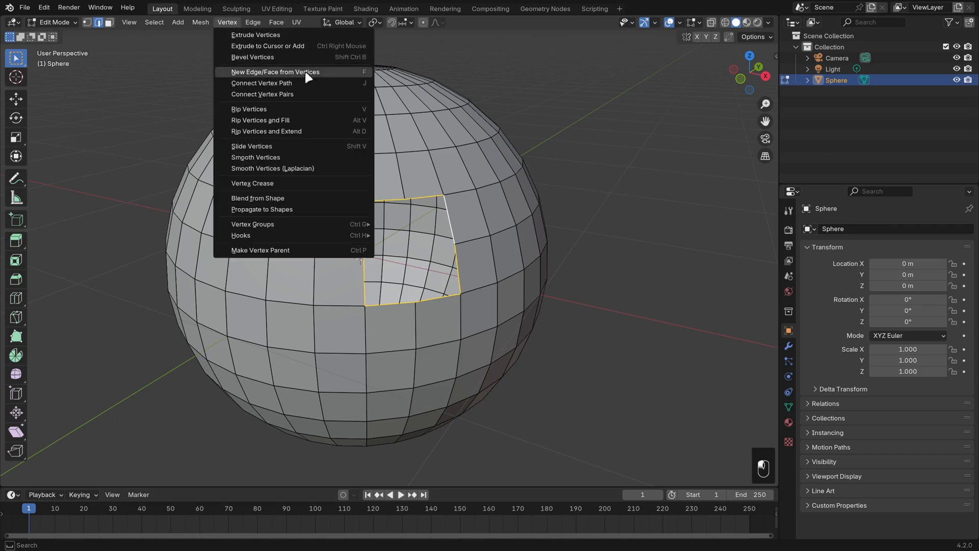
pyautogui.click(359, 72)
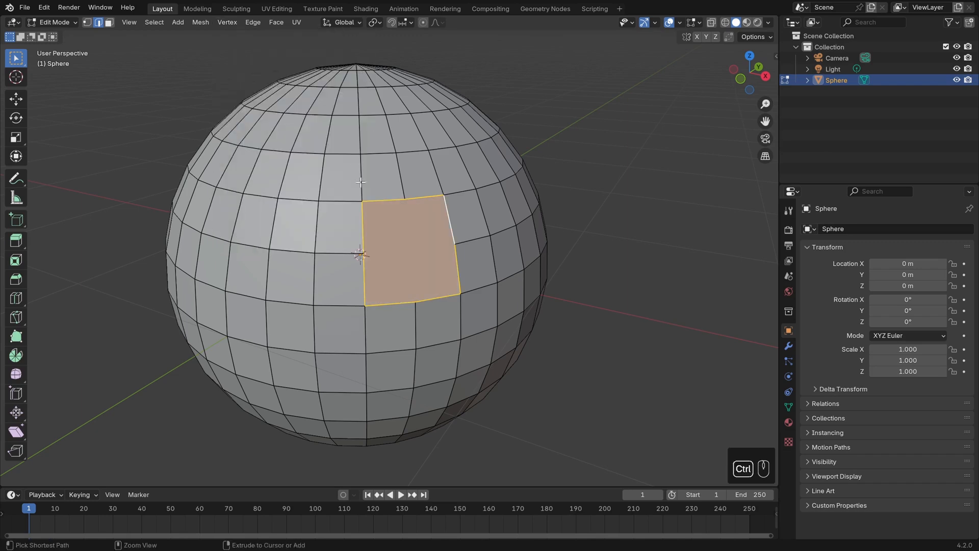
pyautogui.hotkey('ctrl', 'z')
pyautogui.press('f')
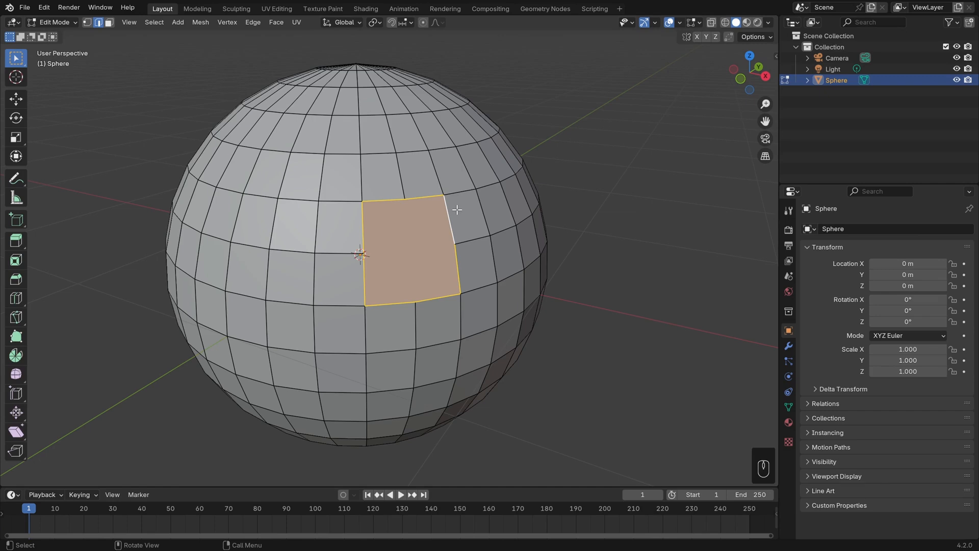
# Deselect everything and turn a vertical column of four faces into one tall face.
pyautogui.keyDown('shift'); pyautogui.moveTo(464, 209); pyautogui.dragTo(452, 208, button='middle'); pyautogui.keyUp('shift')
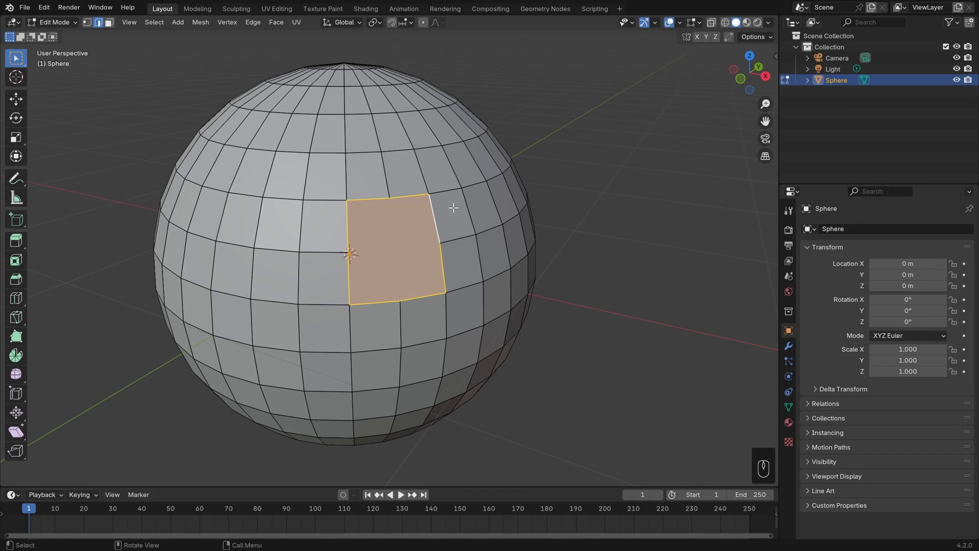
pyautogui.hotkey('alt', 'a')
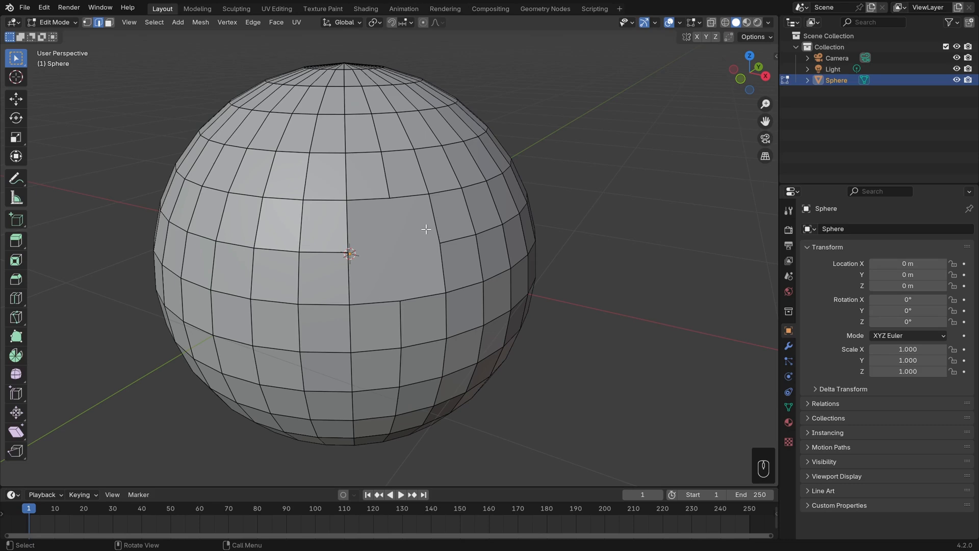
pyautogui.press('3')
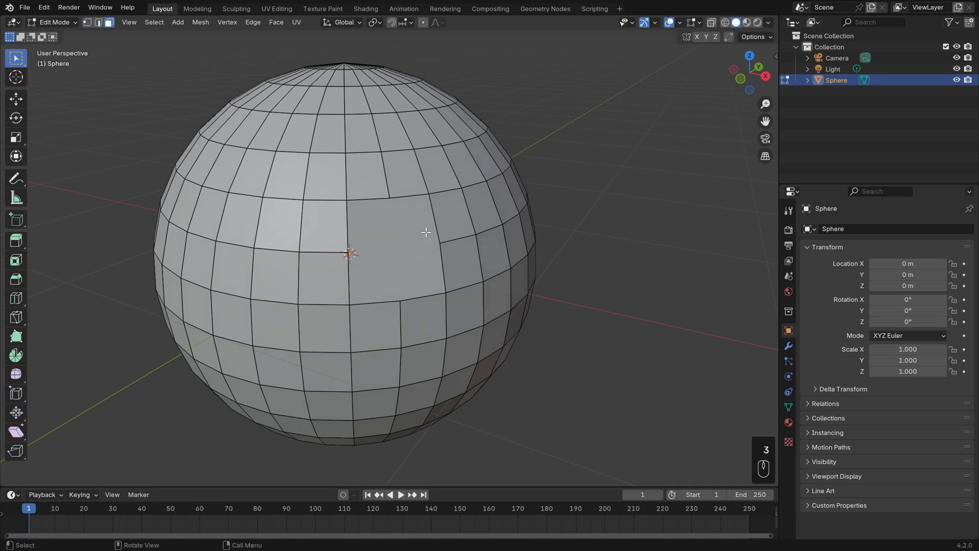
pyautogui.moveTo(427, 234); pyautogui.dragTo(254, 233, button='middle')
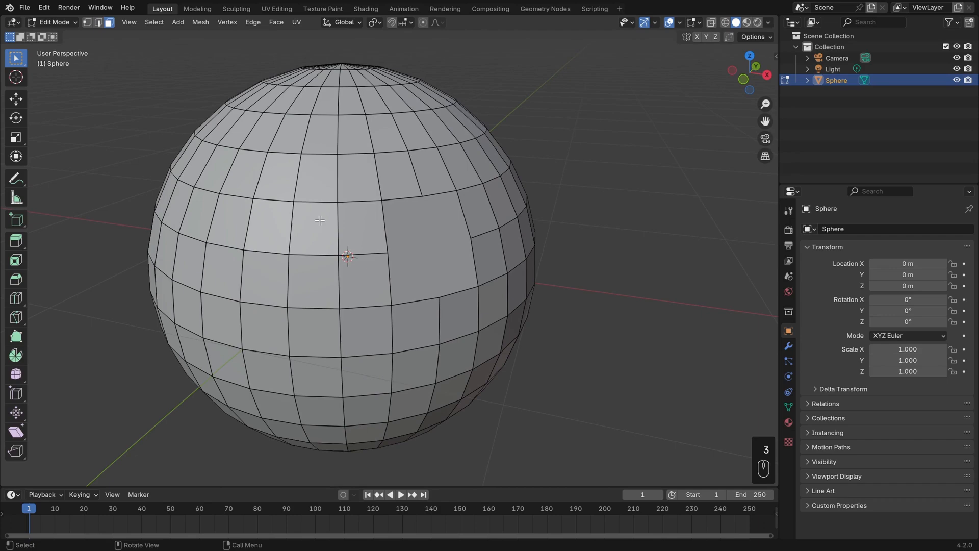
pyautogui.press('b')
pyautogui.moveTo(309, 177); pyautogui.dragTo(322, 340)
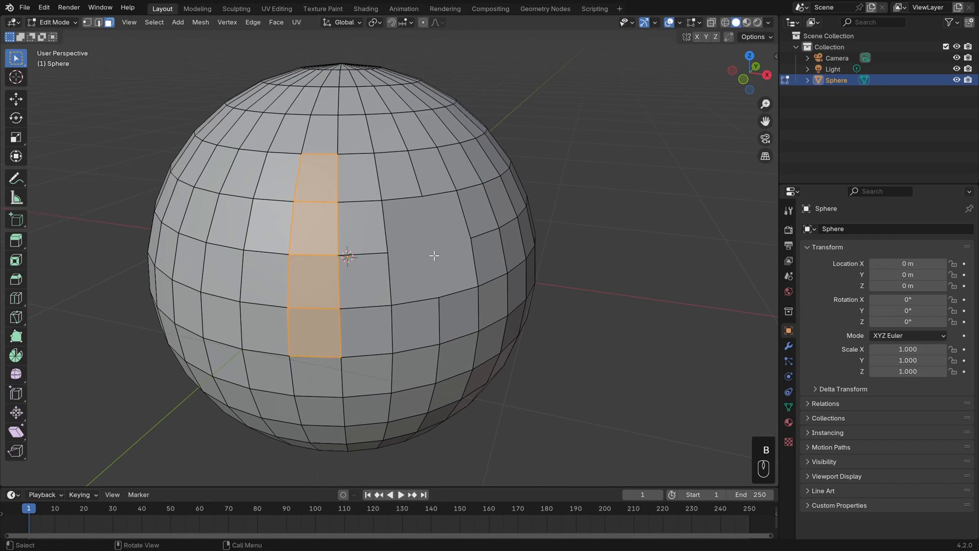
pyautogui.press('f')
pyautogui.moveTo(361, 250); pyautogui.dragTo(396, 249, button='middle')
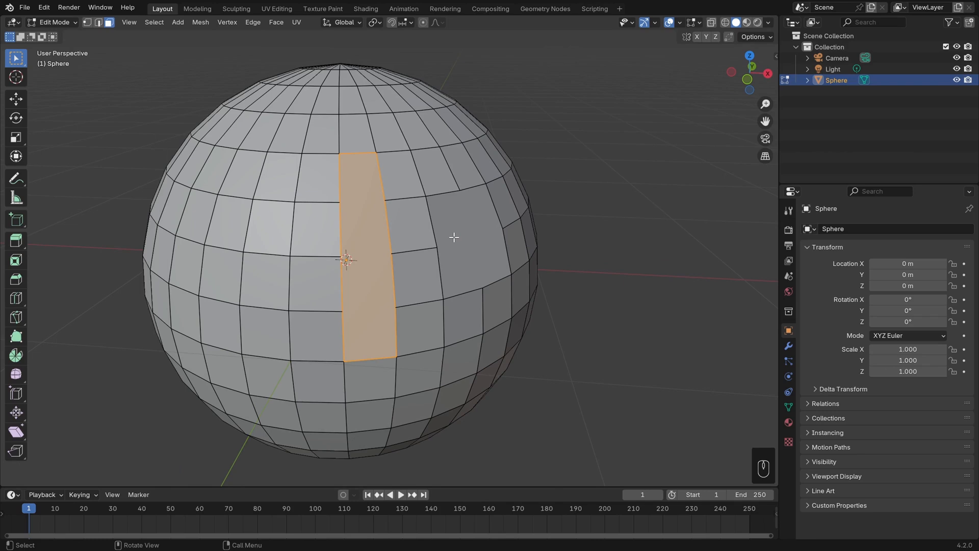
# Try adding two horizontal loop cuts across the sphere and undo both.
pyautogui.hotkey('ctrl', 'r')
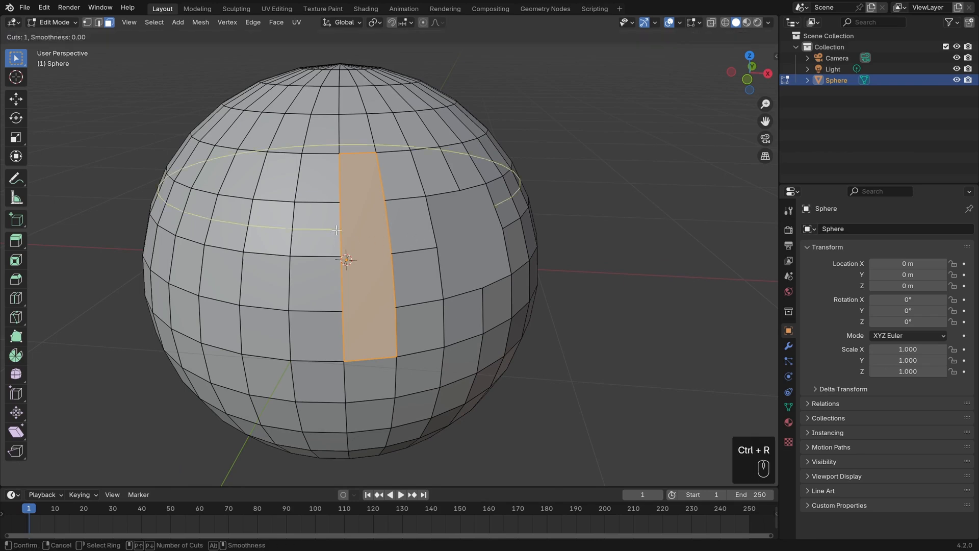
pyautogui.click(337, 230)
pyautogui.click(337, 230)
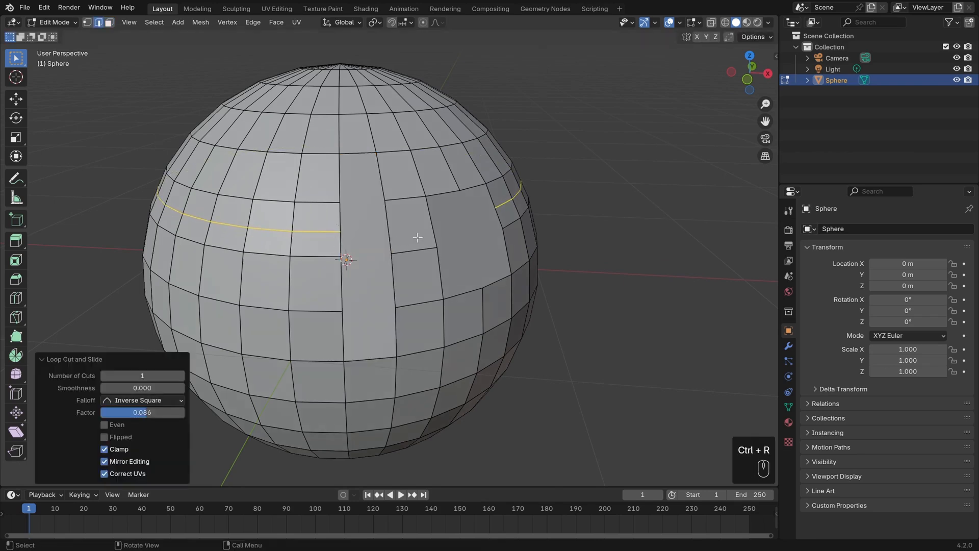
pyautogui.hotkey('ctrl', 'r')
pyautogui.click(334, 278)
pyautogui.click(322, 263)
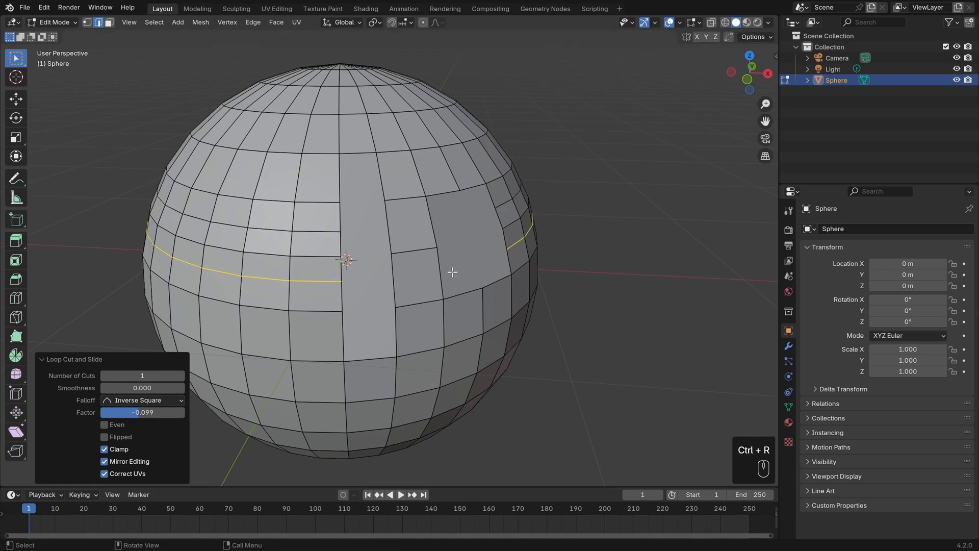
pyautogui.hotkey('ctrl', 'z')
pyautogui.hotkey('ctrl', 'z')
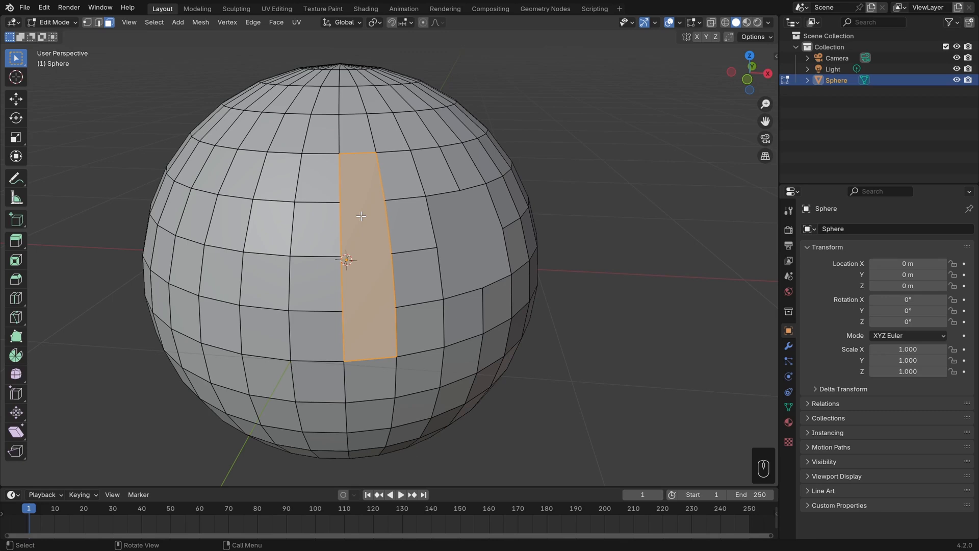
# Try further horizontal loop cuts above, below and beside the tall face, undoing each one.
pyautogui.hotkey('ctrl', 'r')
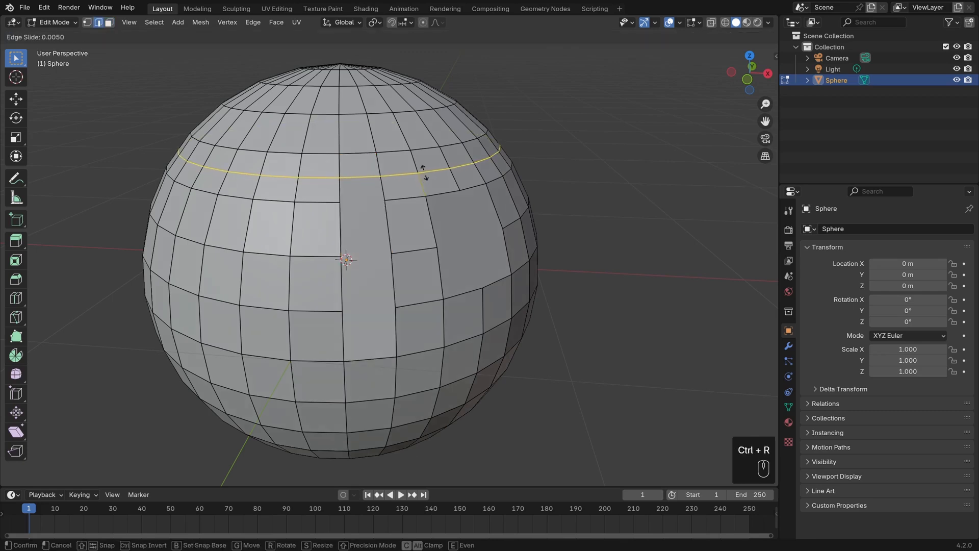
pyautogui.click(345, 179)
pyautogui.click(345, 181)
pyautogui.hotkey('ctrl', 'z')
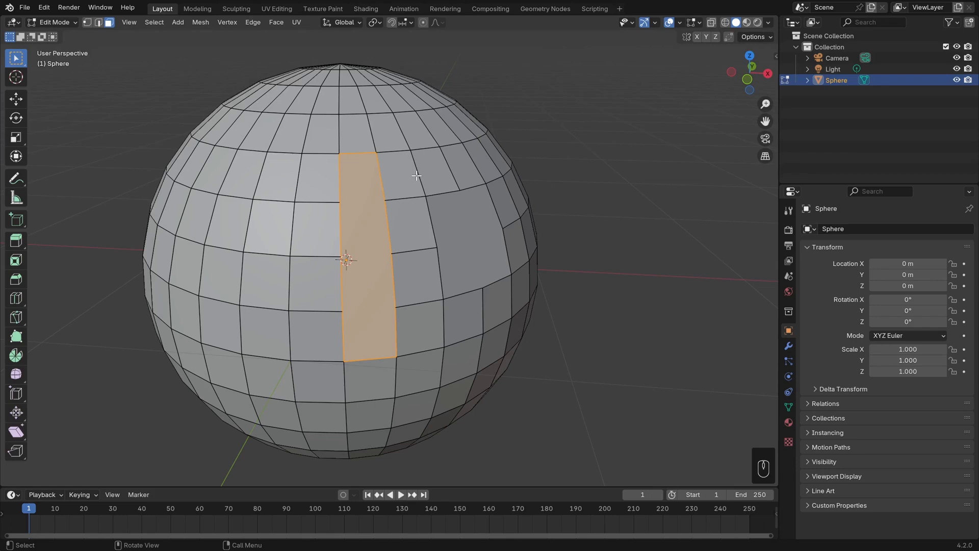
pyautogui.hotkey('ctrl', 'r')
pyautogui.click(400, 334)
pyautogui.click(402, 337)
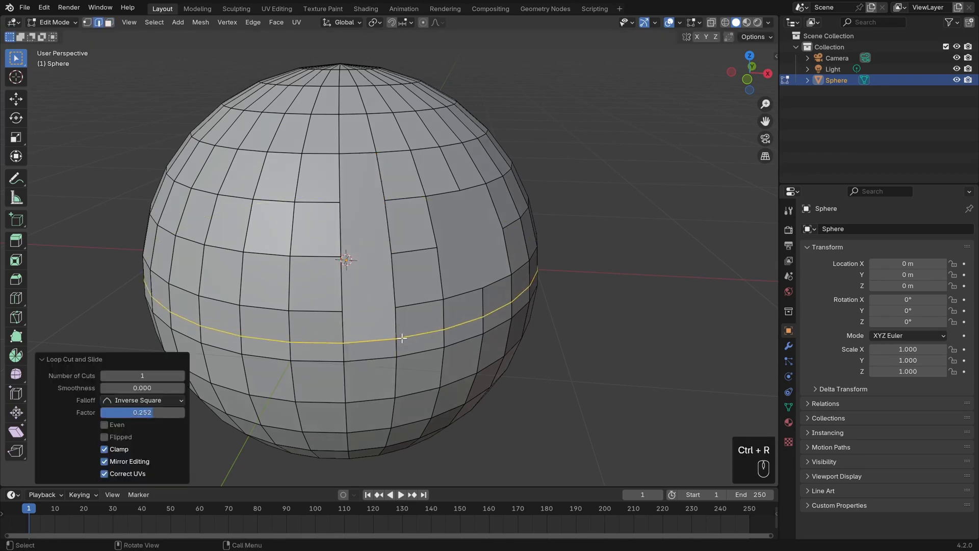
pyautogui.hotkey('ctrl', 'z')
pyautogui.hotkey('ctrl', 'r')
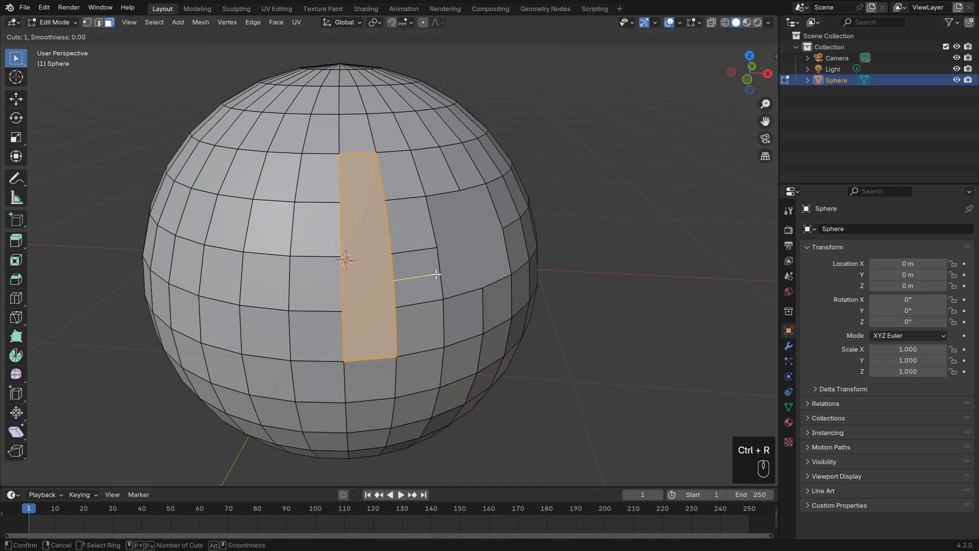
pyautogui.click(340, 274)
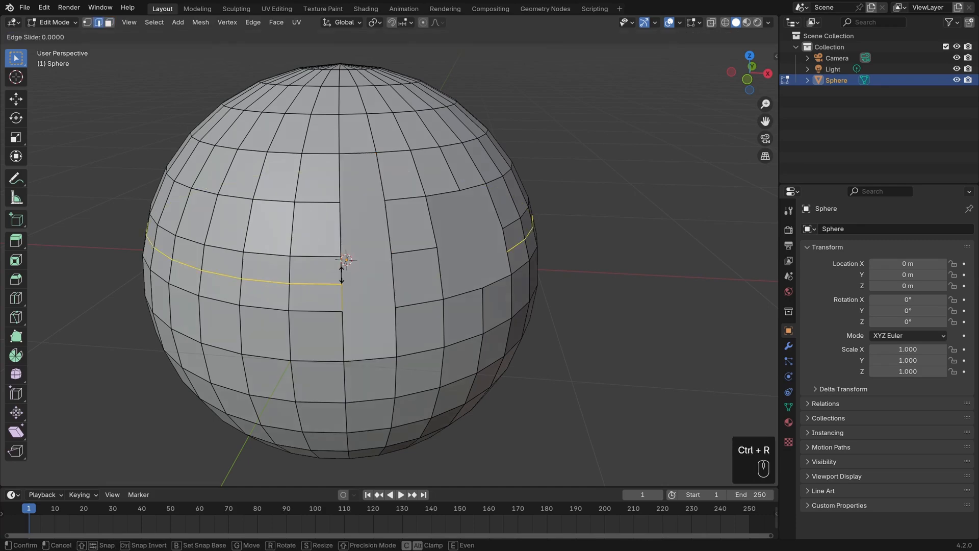
pyautogui.rightClick(341, 274)
pyautogui.hotkey('ctrl', 'z')
# Try a zigzag Knife cut through the faces beside the tall face and undo it.
pyautogui.moveTo(362, 276); pyautogui.dragTo(414, 262, button='middle')
pyautogui.scroll(2, 382, 270)
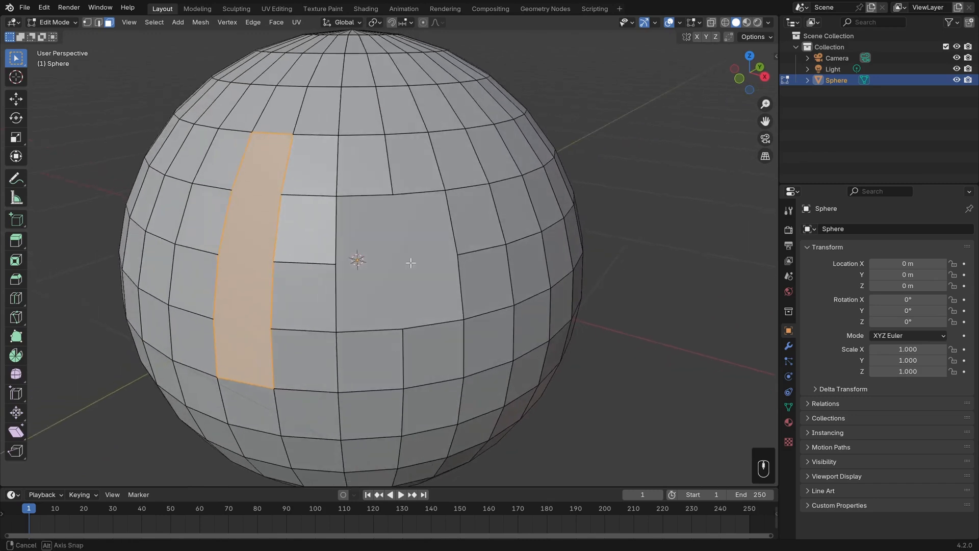
pyautogui.press('k')
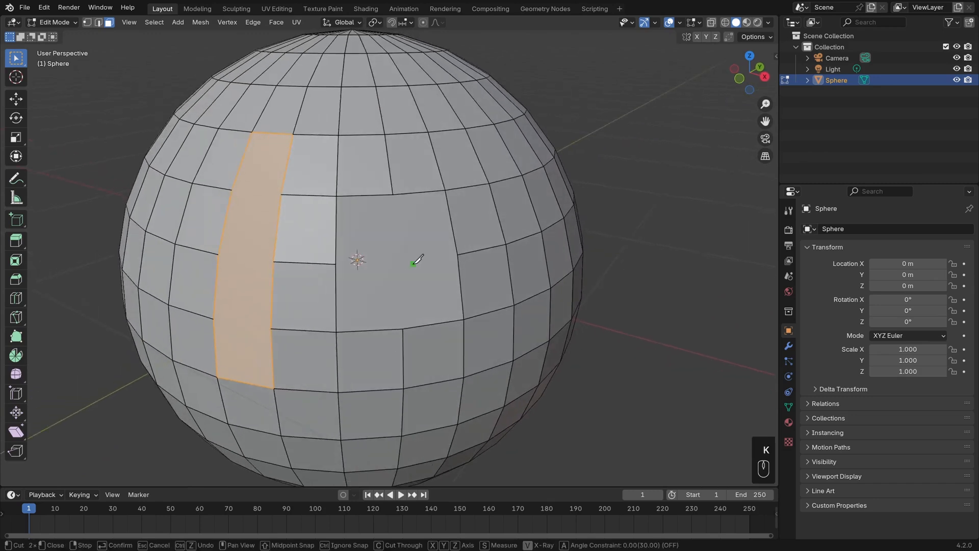
pyautogui.click(403, 329)
pyautogui.click(423, 282)
pyautogui.click(373, 256)
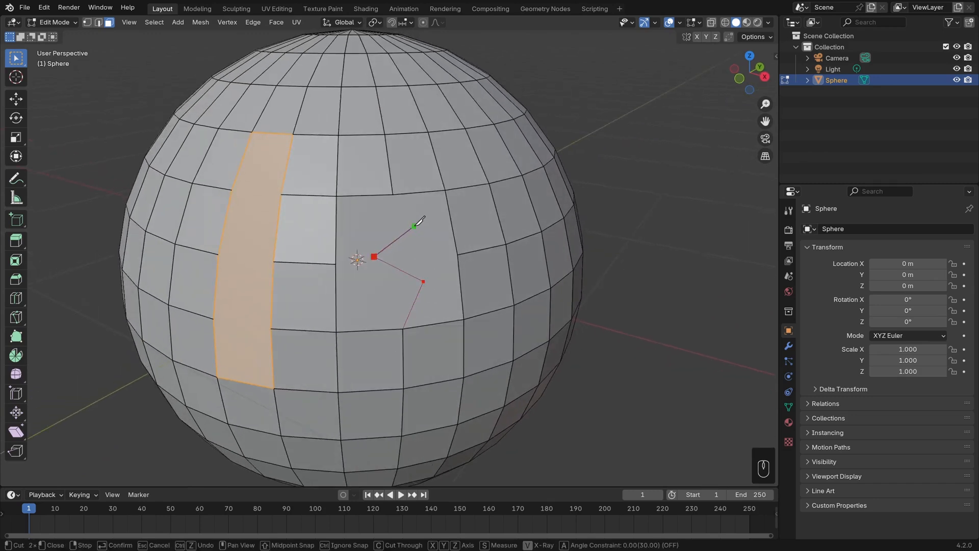
pyautogui.click(414, 226)
pyautogui.click(393, 195)
pyautogui.press('Return')
pyautogui.hotkey('ctrl', 'z')
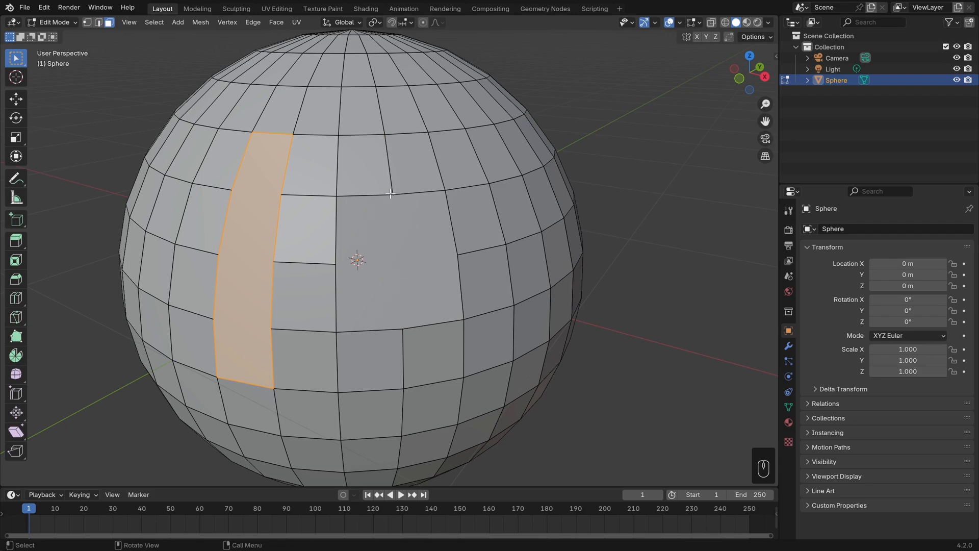
# Delete the tall face to open a vertical slot in the sphere.
pyautogui.moveTo(402, 250); pyautogui.dragTo(422, 261, button='middle')
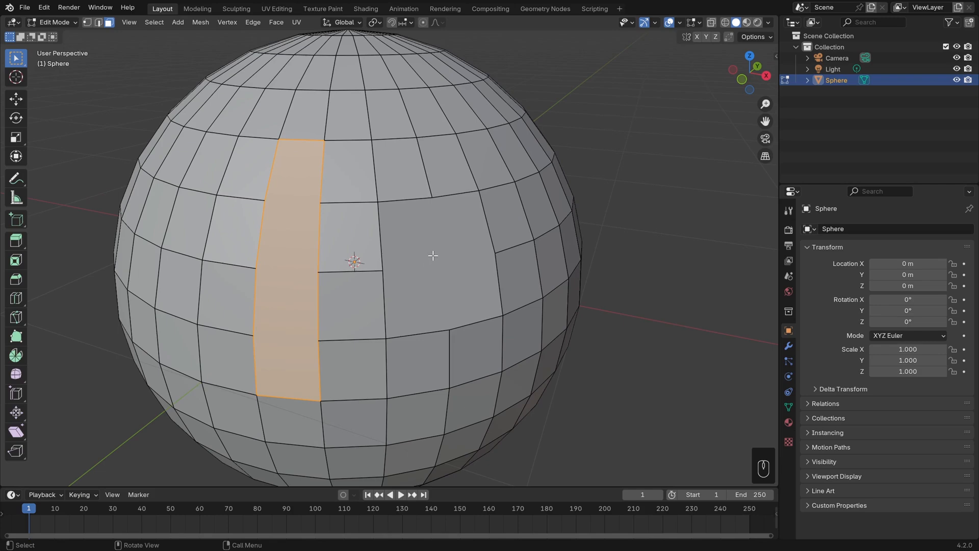
pyautogui.moveTo(432, 256)
pyautogui.mouseDown(button='middle')
pyautogui.moveTo(463, 260)
pyautogui.moveTo(439, 254)
pyautogui.mouseUp(button='middle')
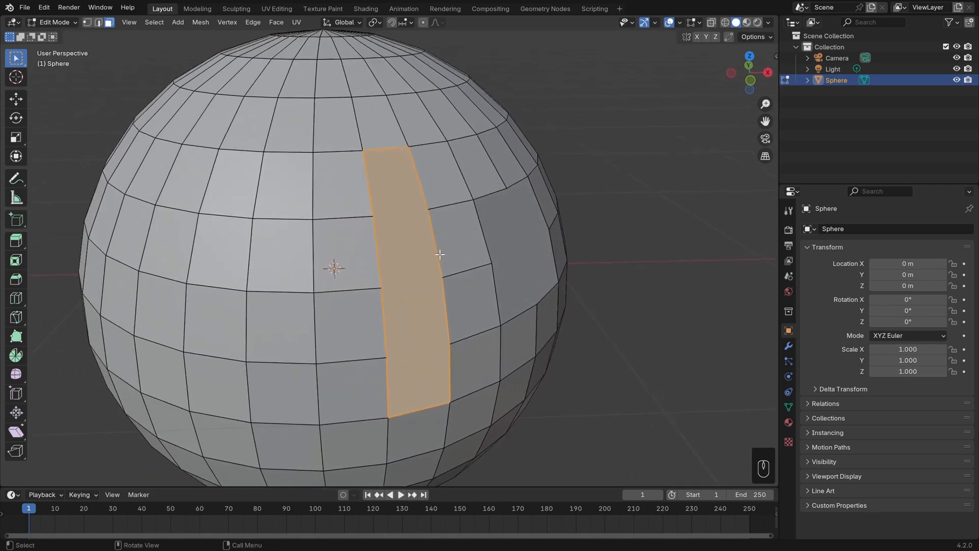
pyautogui.press('x')
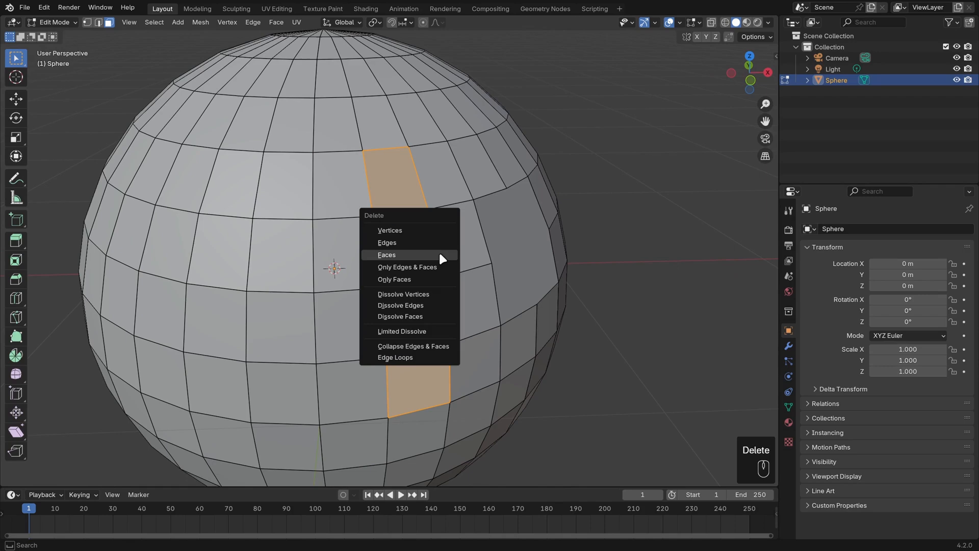
pyautogui.click(440, 254)
# Fill the top of the slot with a new face from its top boundary edge.
pyautogui.moveTo(454, 225)
pyautogui.keyDown('shift'); pyautogui.mouseDown(button='middle')
pyautogui.moveTo(433, 234)
pyautogui.moveTo(448, 230)
pyautogui.mouseUp(button='middle'); pyautogui.keyUp('shift')
pyautogui.scroll(1, 433, 234)
pyautogui.press('2')
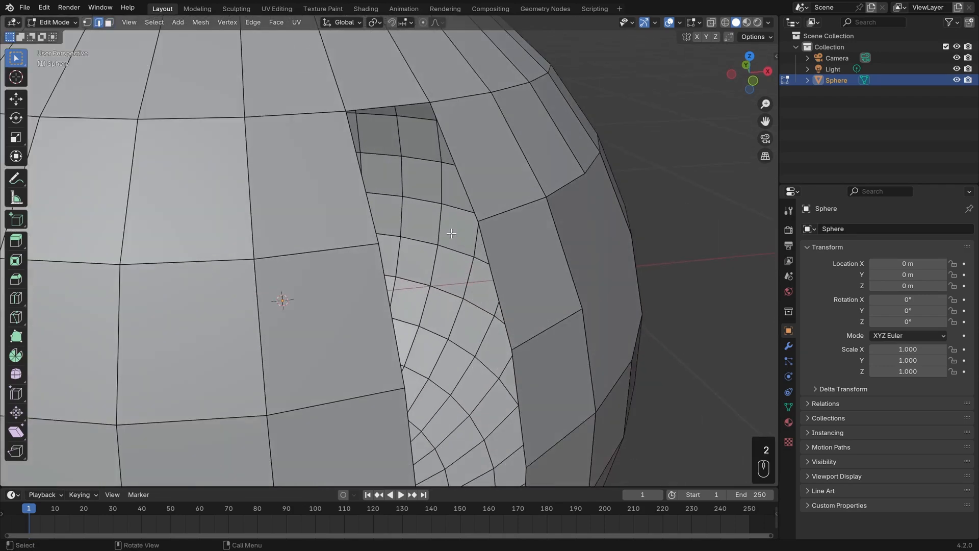
pyautogui.click(393, 106)
pyautogui.moveTo(393, 105); pyautogui.dragTo(387, 144, button='middle')
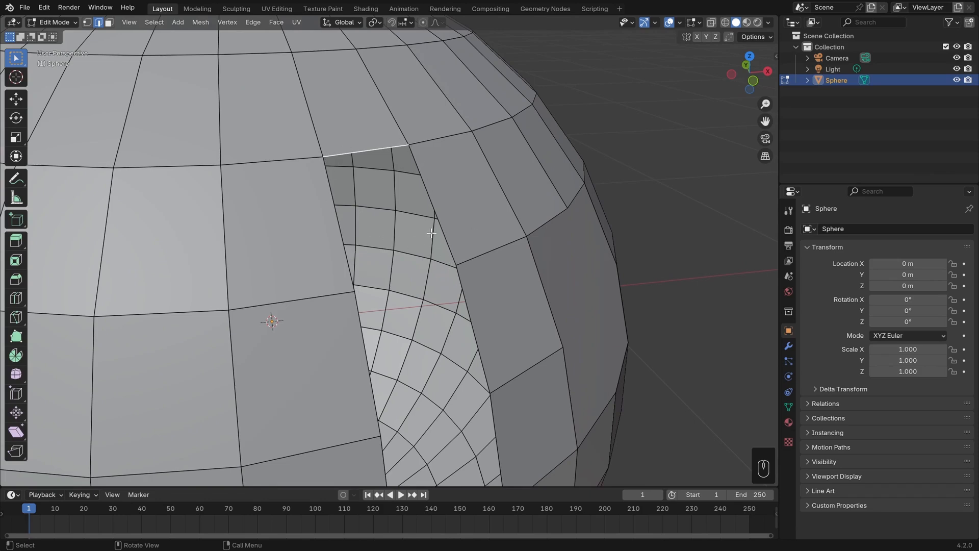
pyautogui.press('f')
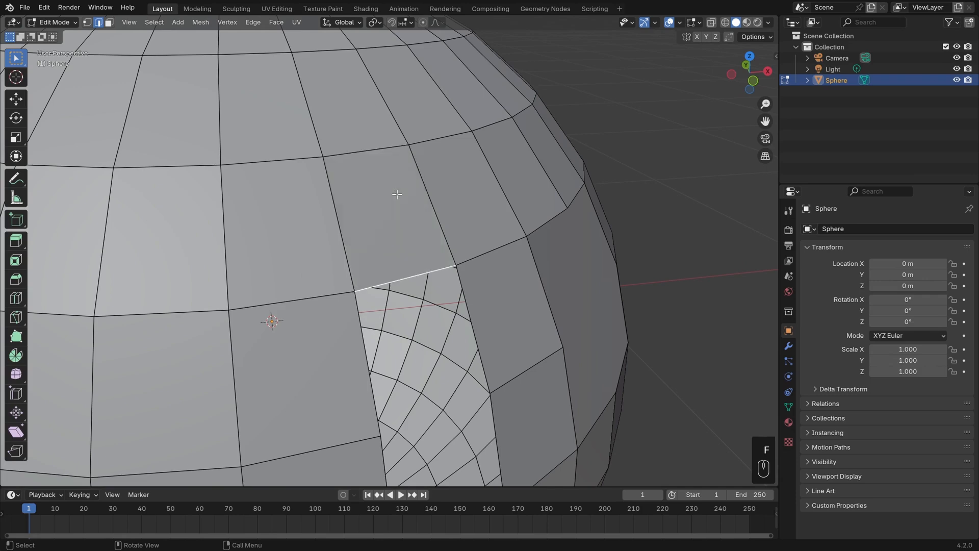
# Select three vertices around the slot's rim and fill between them.
pyautogui.press('1')
pyautogui.keyDown('shift'); pyautogui.click(490, 393); pyautogui.keyUp('shift')
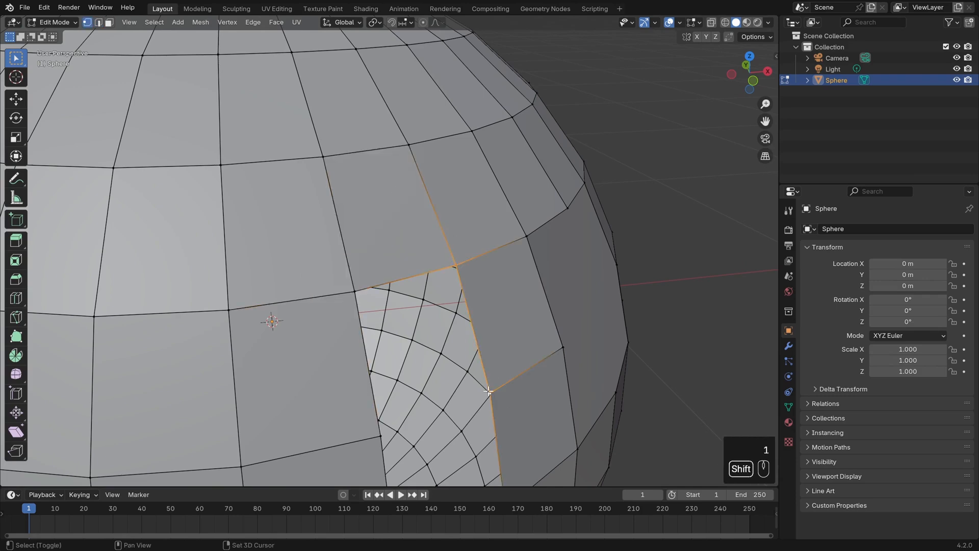
pyautogui.keyDown('shift'); pyautogui.click(376, 437); pyautogui.keyUp('shift')
pyautogui.keyDown('shift'); pyautogui.click(352, 290); pyautogui.keyUp('shift')
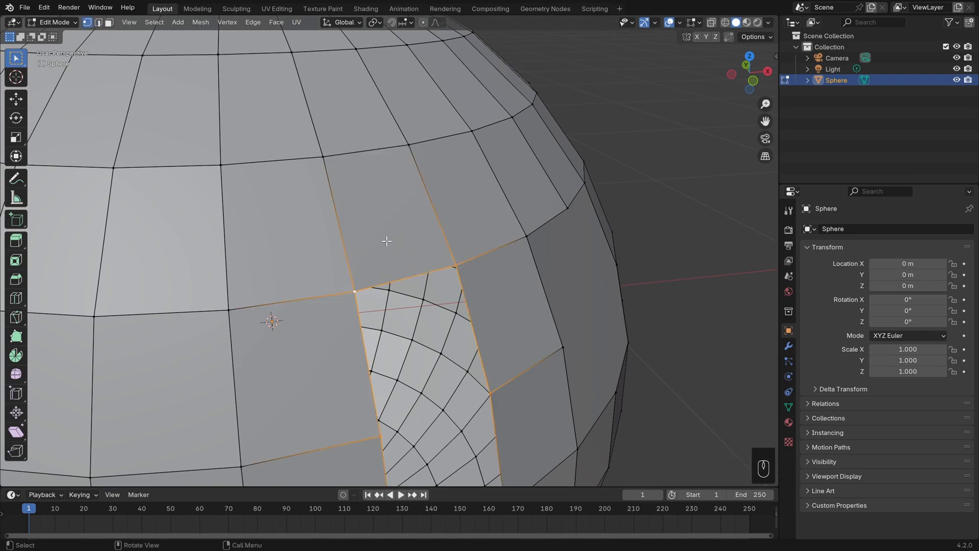
pyautogui.keyDown('shift'); pyautogui.moveTo(387, 241); pyautogui.dragTo(404, 156, button='middle'); pyautogui.keyUp('shift')
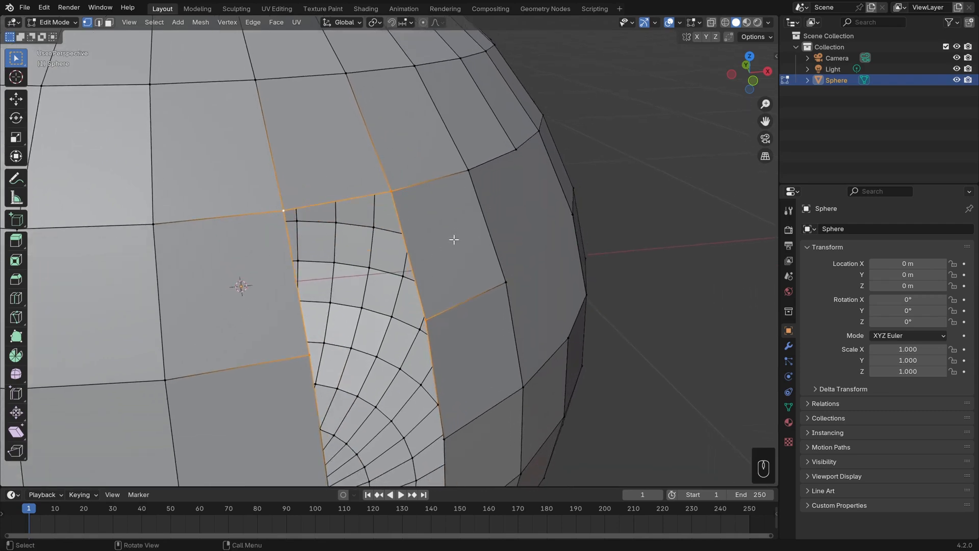
pyautogui.press('f')
# Fill the rest of the slot by repeatedly filling downward from its top boundary edge.
pyautogui.press('2')
pyautogui.click(396, 324)
pyautogui.scroll(-2, 438, 337)
pyautogui.keyDown('shift'); pyautogui.moveTo(452, 340); pyautogui.dragTo(454, 308, button='middle'); pyautogui.keyUp('shift')
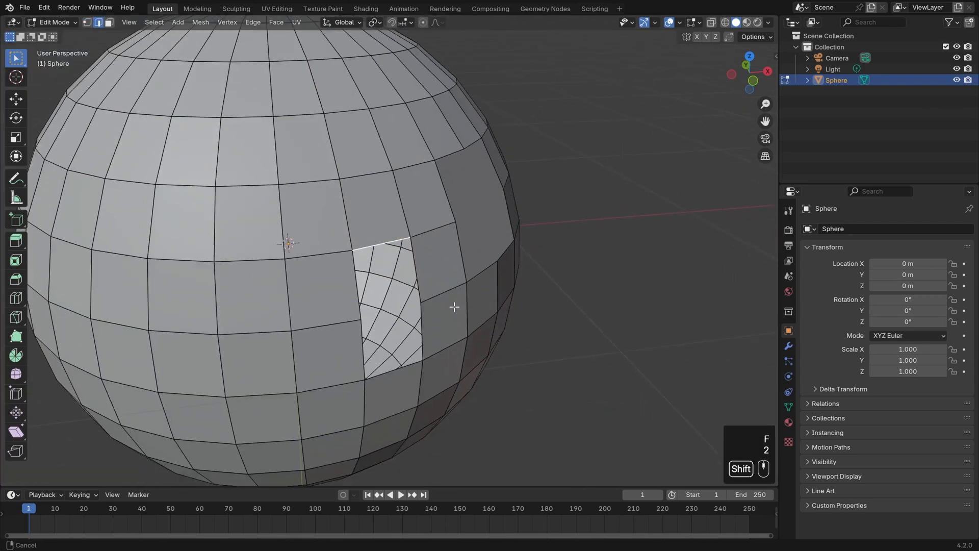
pyautogui.press('f')
pyautogui.press('f')
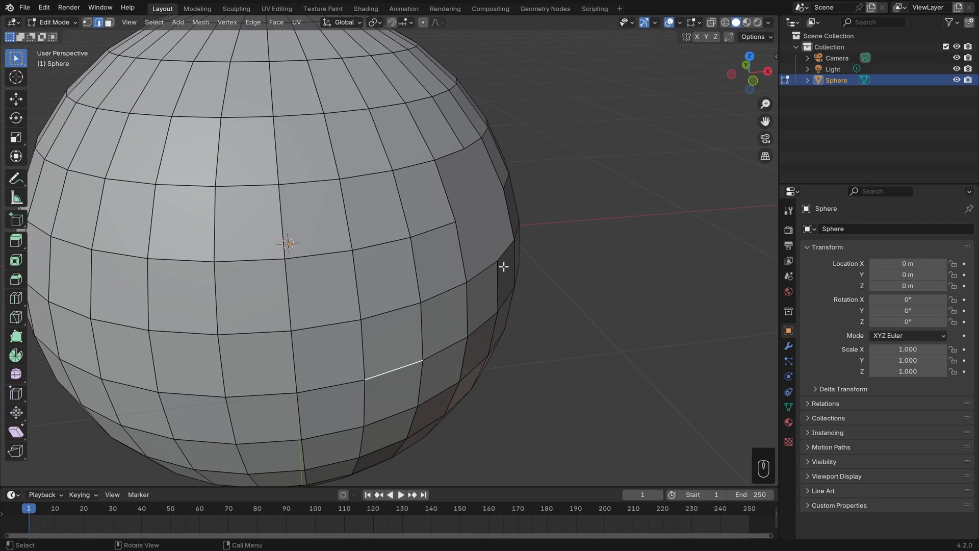
# Join two diagonally opposite vertices of a face with a new edge.
pyautogui.press('1')
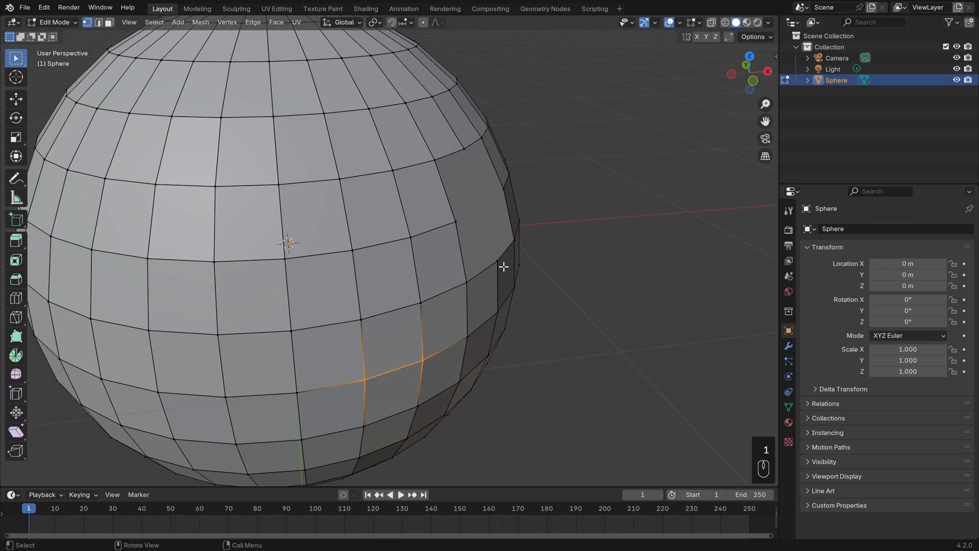
pyautogui.click(364, 316)
pyautogui.keyDown('shift'); pyautogui.click(284, 257); pyautogui.keyUp('shift')
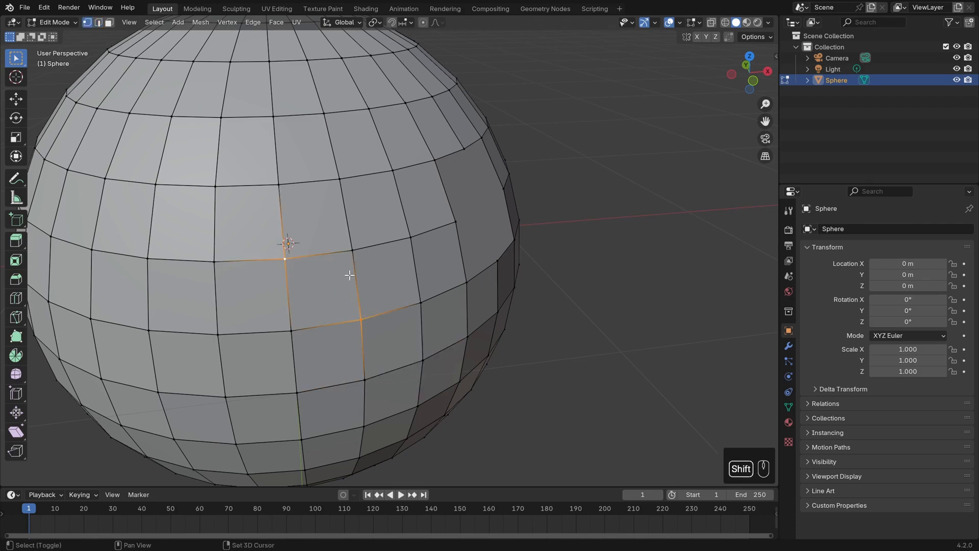
pyautogui.scroll(2, 349, 275)
pyautogui.scroll(2, 426, 270)
pyautogui.press('f')
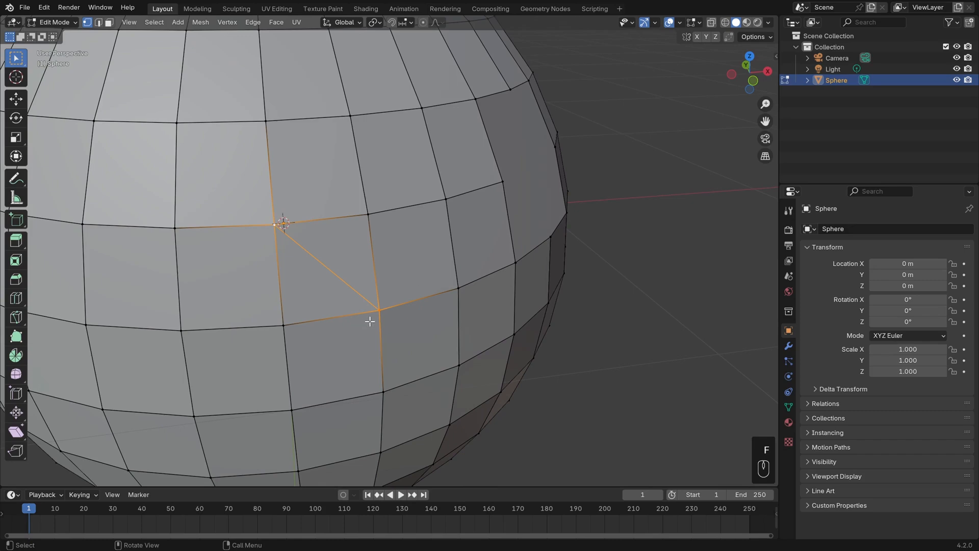
pyautogui.press('2')
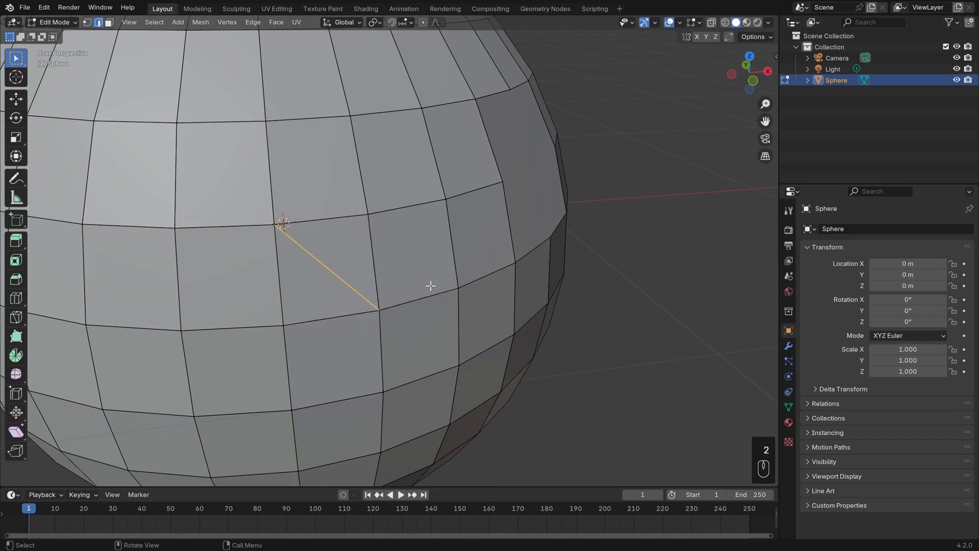
# Try moving the diagonal edge and undo the move.
pyautogui.click(317, 259)
pyautogui.moveTo(405, 283); pyautogui.dragTo(449, 296, button='middle')
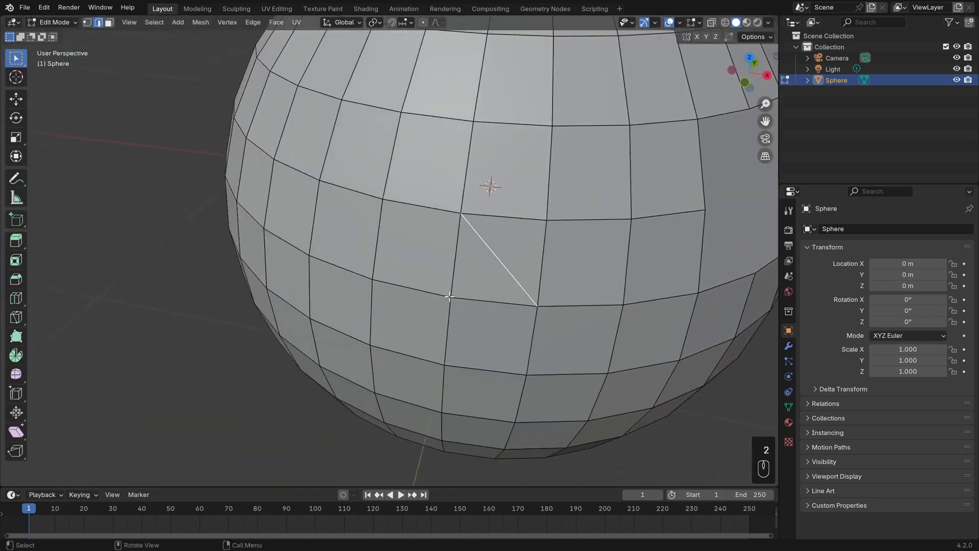
pyautogui.scroll(3, 449, 297)
pyautogui.press('g')
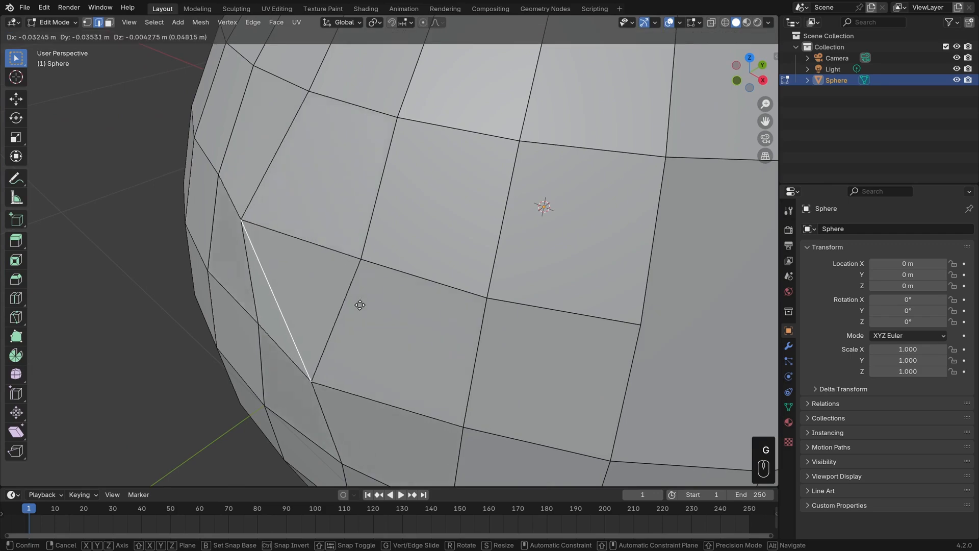
pyautogui.click(316, 311)
pyautogui.hotkey('ctrl', 'z')
pyautogui.moveTo(410, 309); pyautogui.dragTo(452, 304, button='middle')
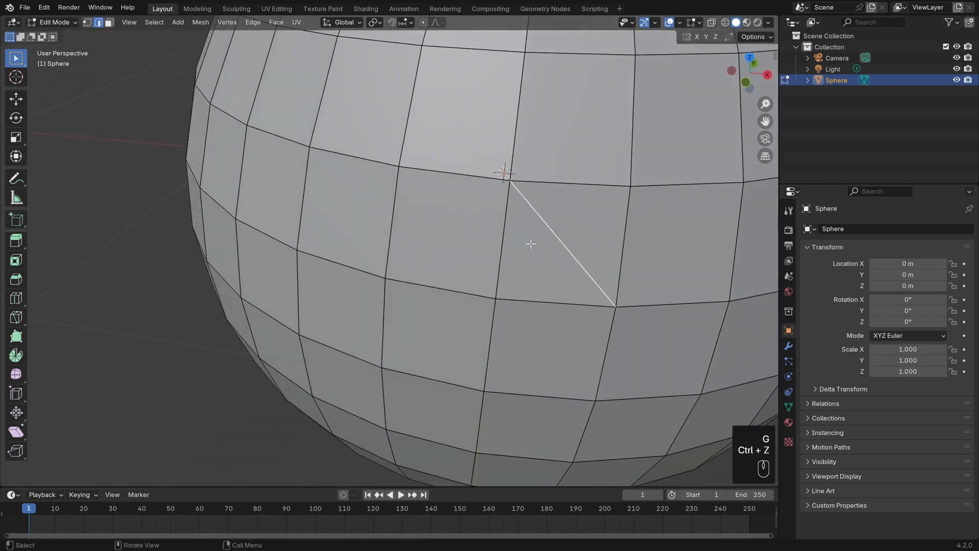
# Select the diagonal edge and delete it.
pyautogui.press('3')
pyautogui.click(592, 221)
pyautogui.moveTo(592, 221); pyautogui.dragTo(497, 277, button='middle')
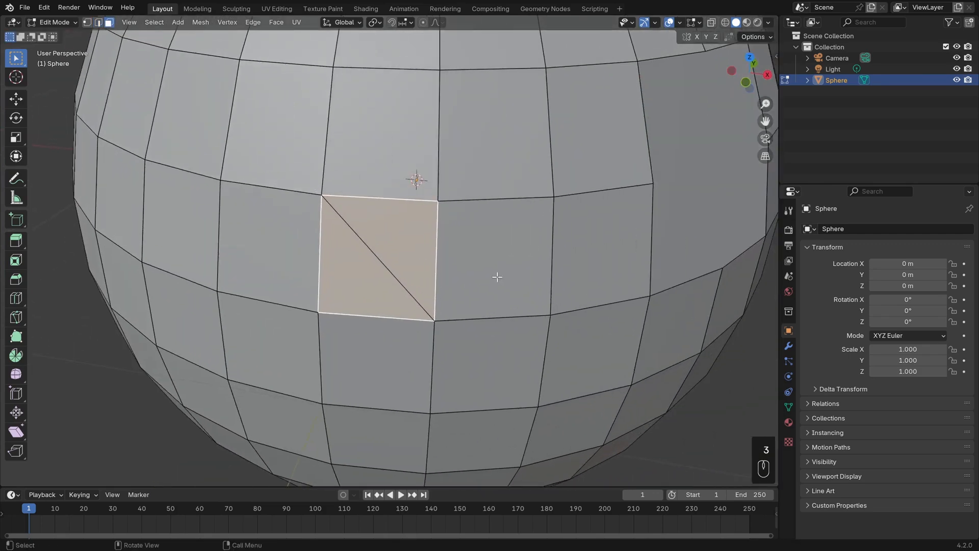
pyautogui.press('2')
pyautogui.click(380, 266)
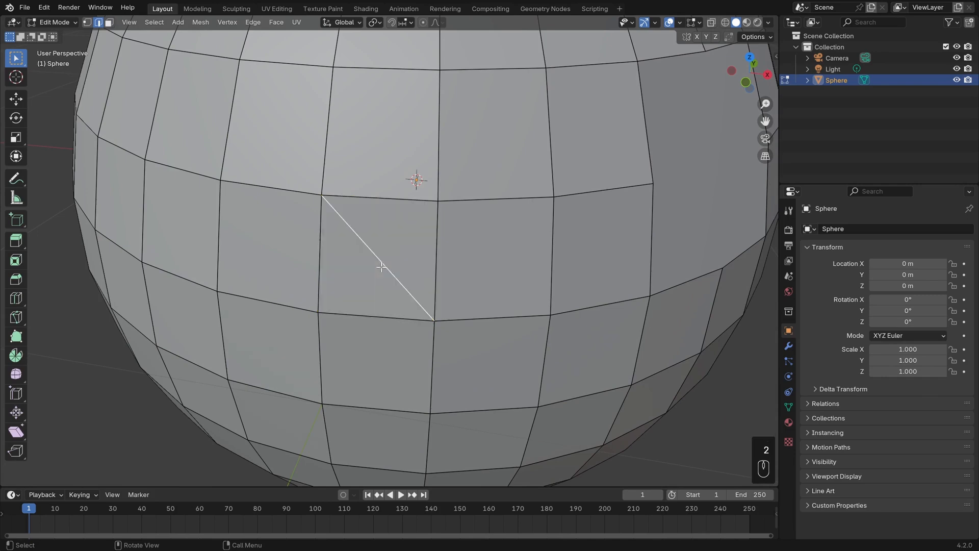
pyautogui.press('g')
pyautogui.click(376, 259)
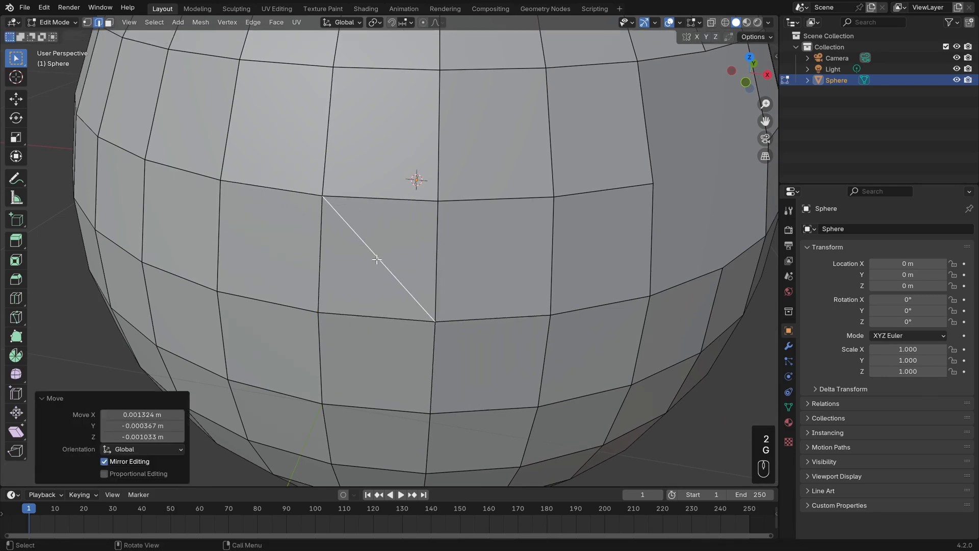
pyautogui.hotkey('ctrl', 'z')
pyautogui.press('Delete')
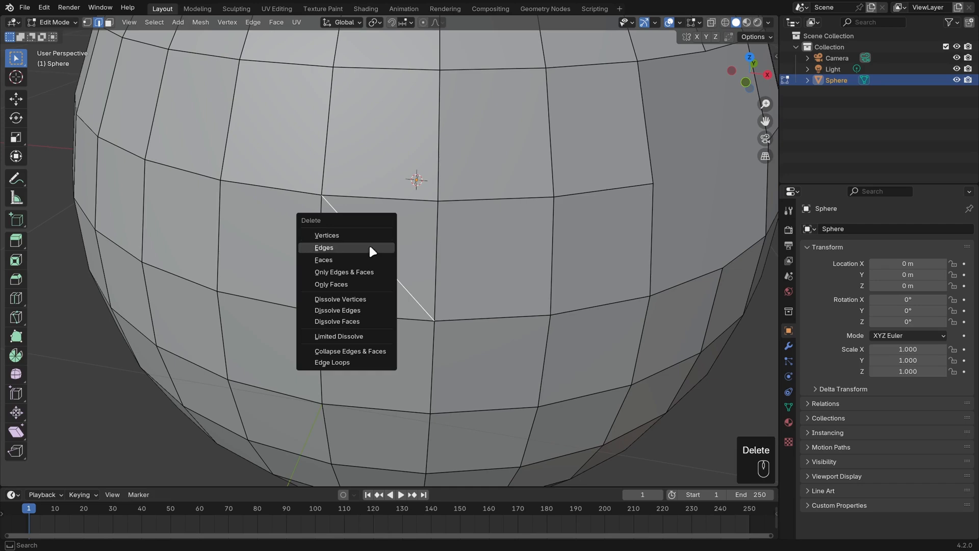
pyautogui.click(370, 248)
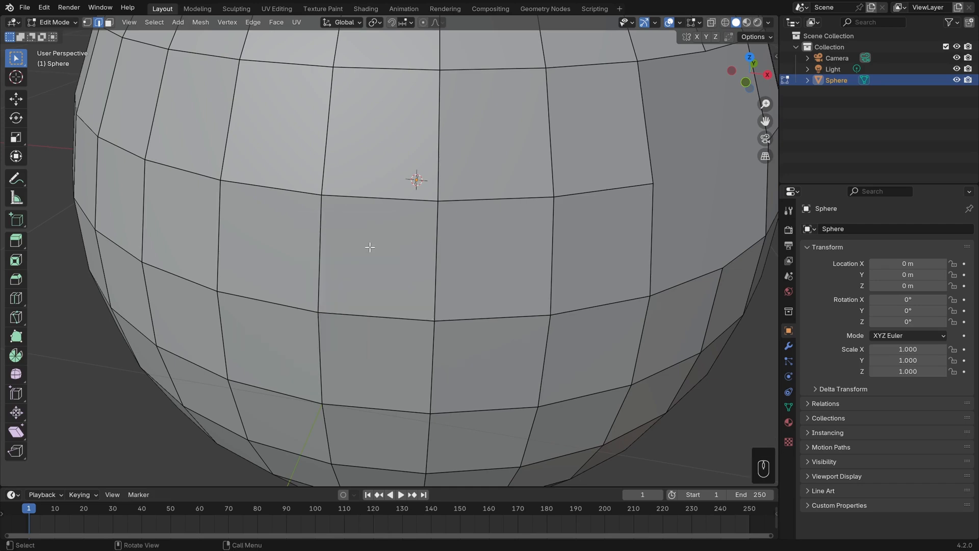
# Connect two opposite corner vertices of a face with Connect Vertex Path.
pyautogui.press('1')
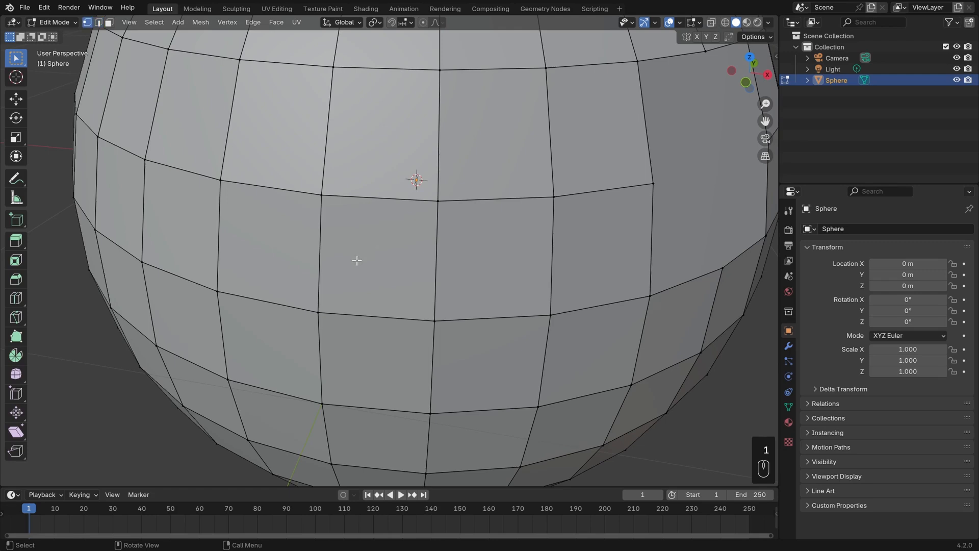
pyautogui.keyDown('shift'); pyautogui.click(317, 312); pyautogui.keyUp('shift')
pyautogui.keyDown('shift'); pyautogui.click(436, 199); pyautogui.keyUp('shift')
pyautogui.moveTo(438, 202); pyautogui.dragTo(426, 234, button='middle')
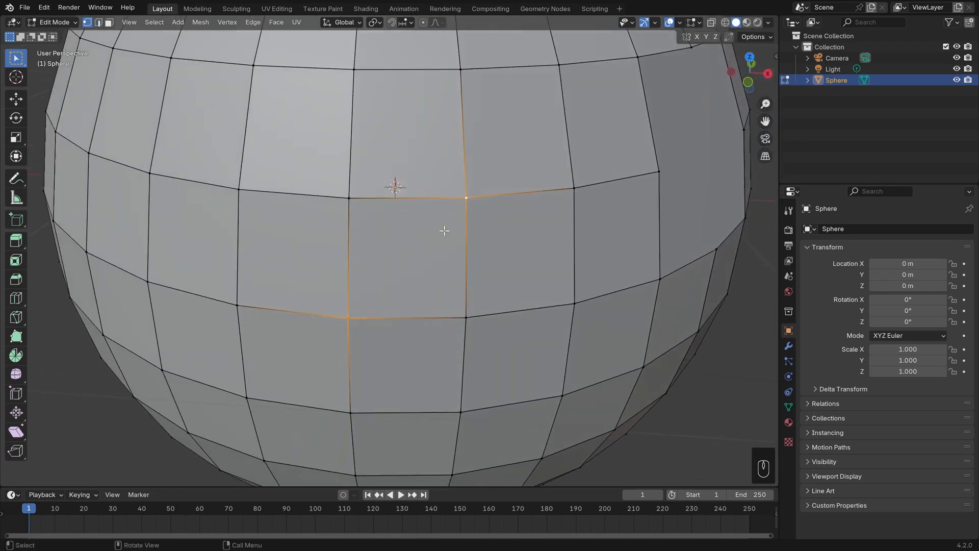
pyautogui.click(227, 22)
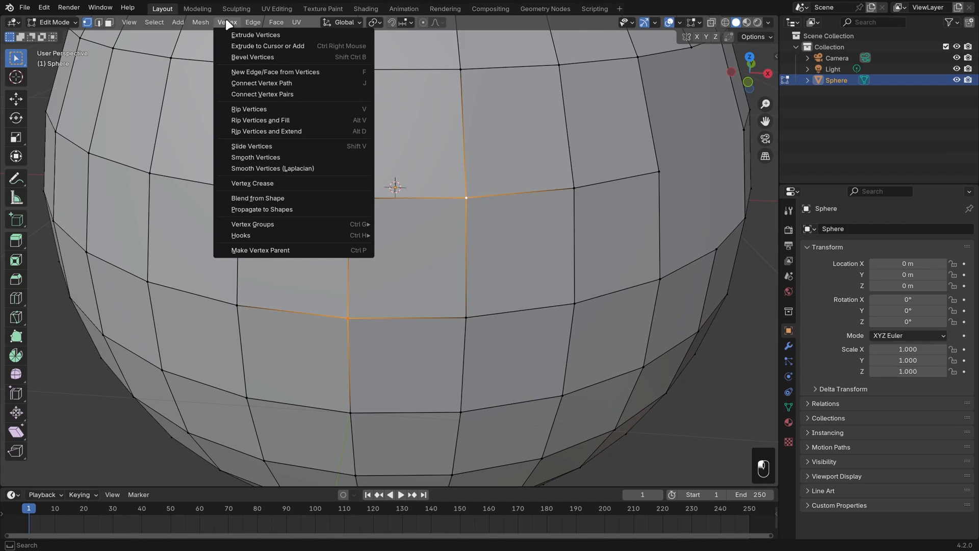
pyautogui.click(349, 84)
pyautogui.press('3')
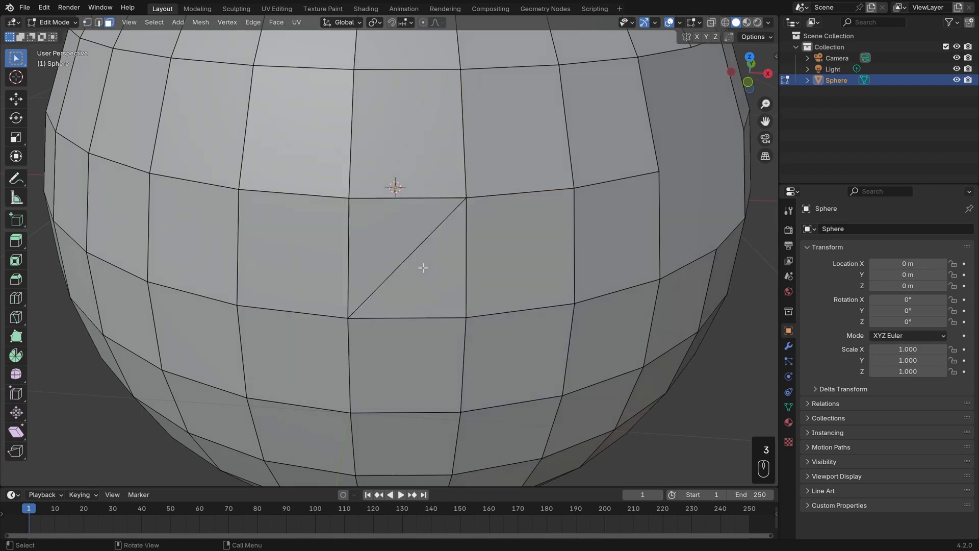
# Undo the vertex path connection.
pyautogui.click(434, 290)
pyautogui.hotkey('ctrl', 'z')
pyautogui.hotkey('ctrl', 'z')
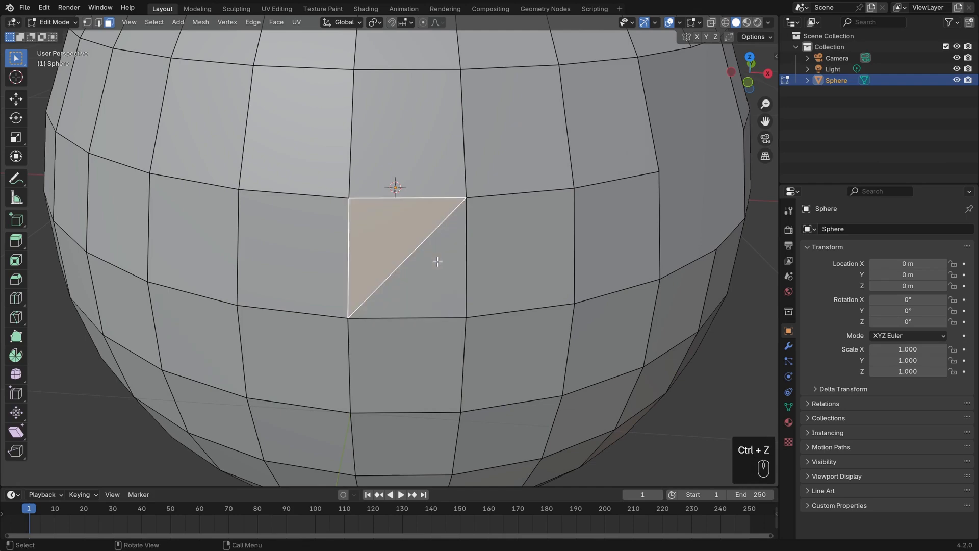
pyautogui.hotkey('ctrl', 'z')
pyautogui.hotkey('ctrl', 'z')
pyautogui.hotkey('ctrl', 'z')
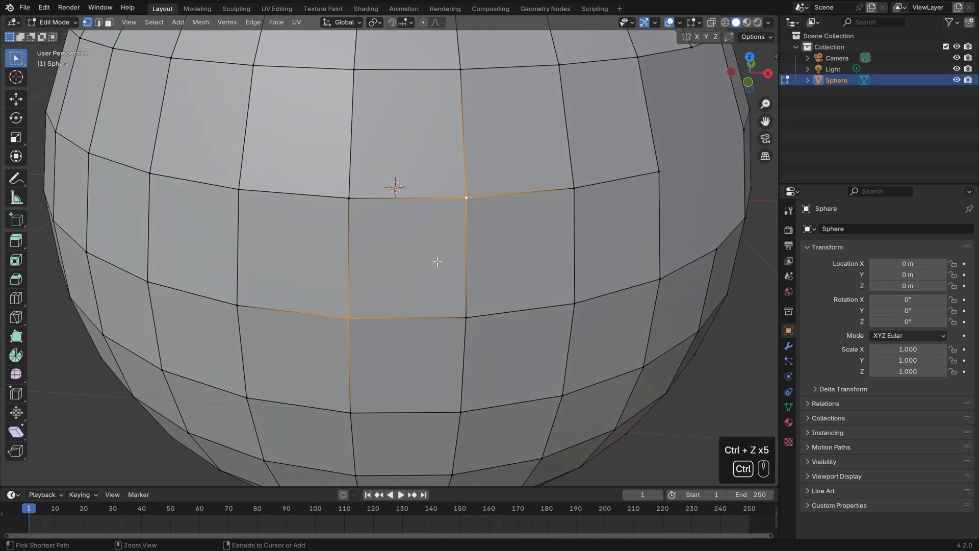
# Try connecting two distant vertices across several faces with Connect Vertex Path and undo it.
pyautogui.scroll(-6, 395, 301)
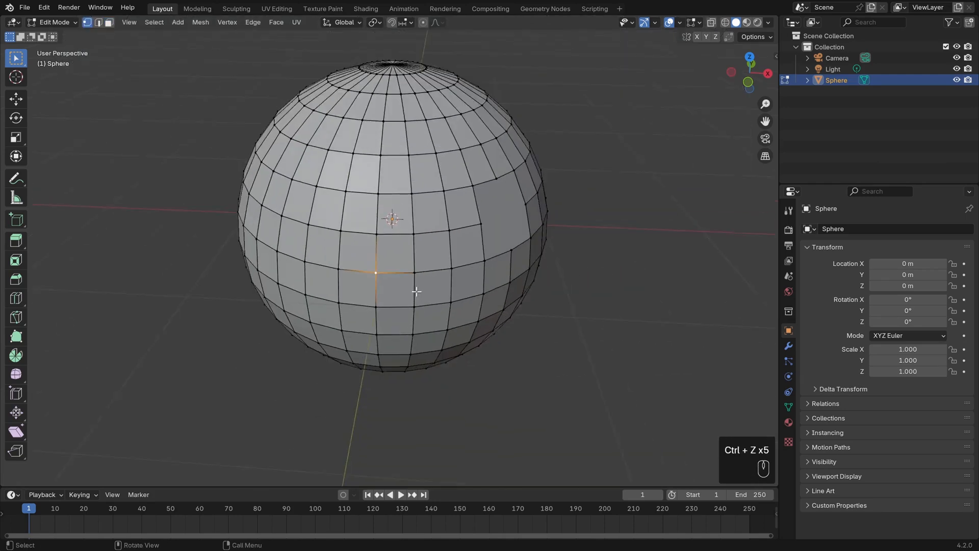
pyautogui.moveTo(395, 300); pyautogui.dragTo(330, 216, button='middle')
pyautogui.keyDown('shift'); pyautogui.click(304, 173); pyautogui.keyUp('shift')
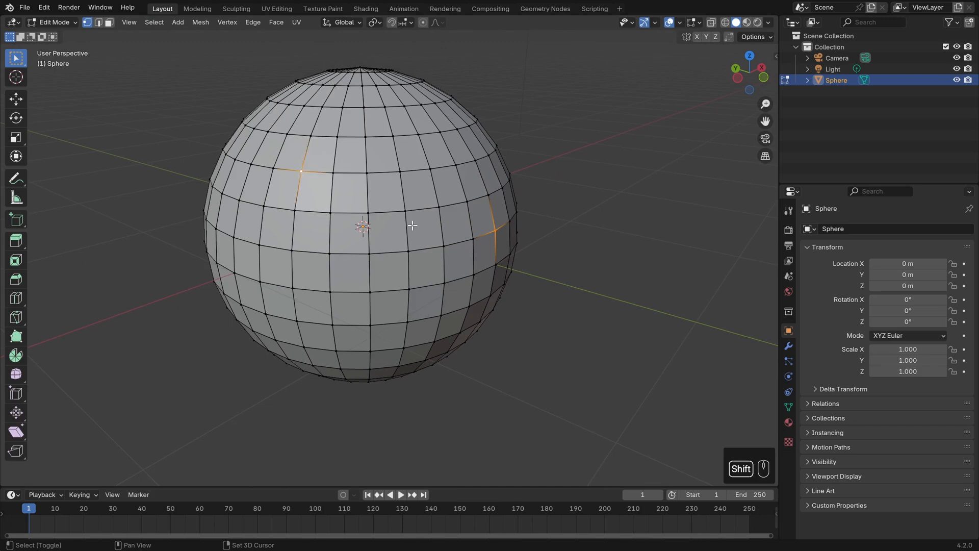
pyautogui.moveTo(412, 226); pyautogui.dragTo(415, 253, button='middle')
pyautogui.scroll(2, 416, 232)
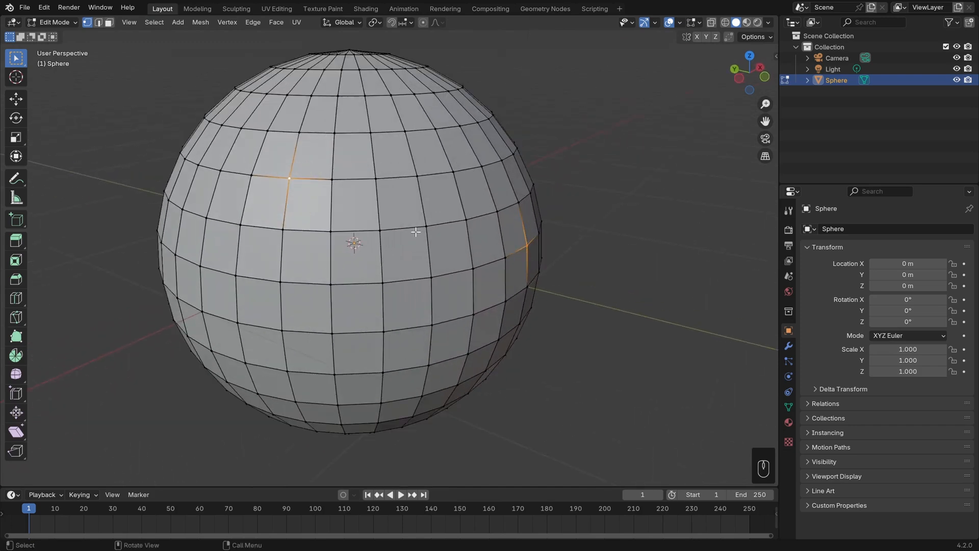
pyautogui.press('j')
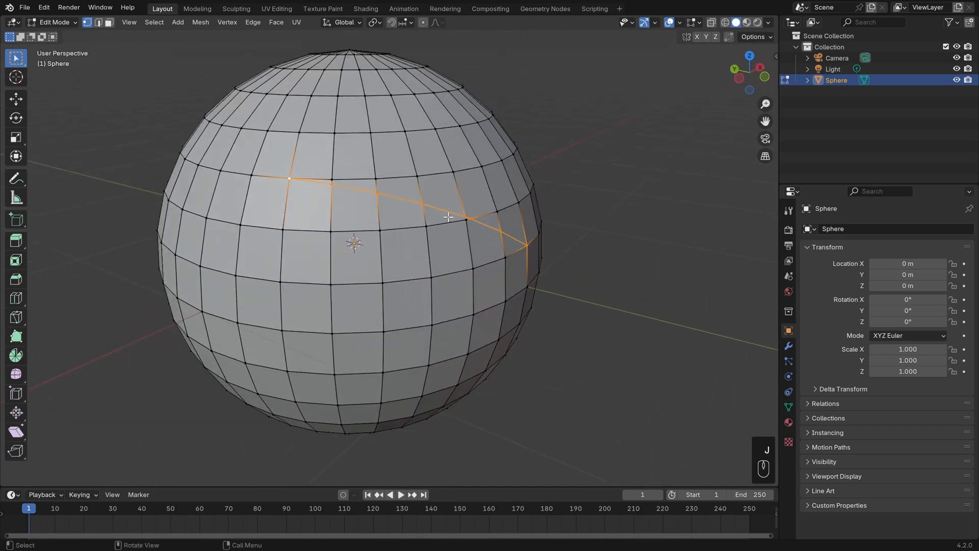
pyautogui.moveTo(470, 253); pyautogui.dragTo(430, 256, button='middle')
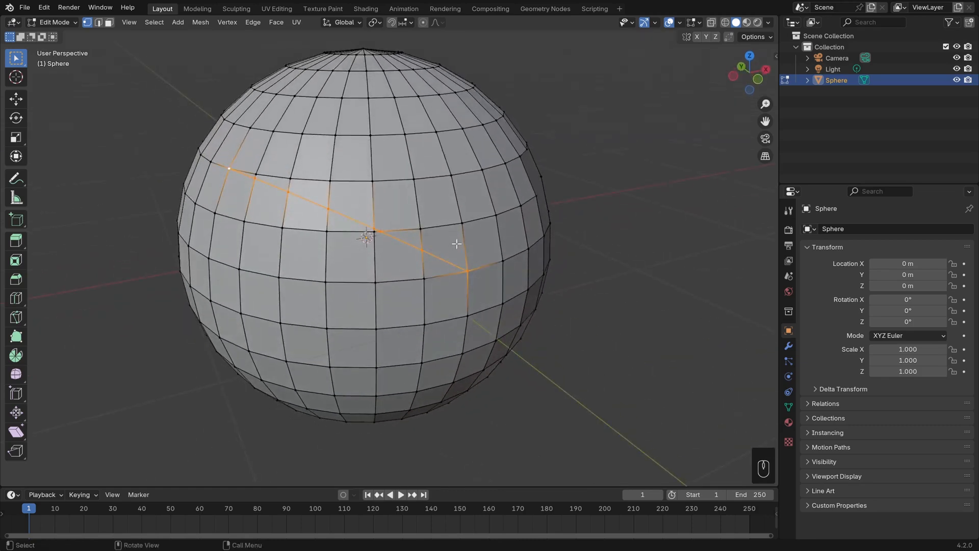
pyautogui.hotkey('ctrl', 'z')
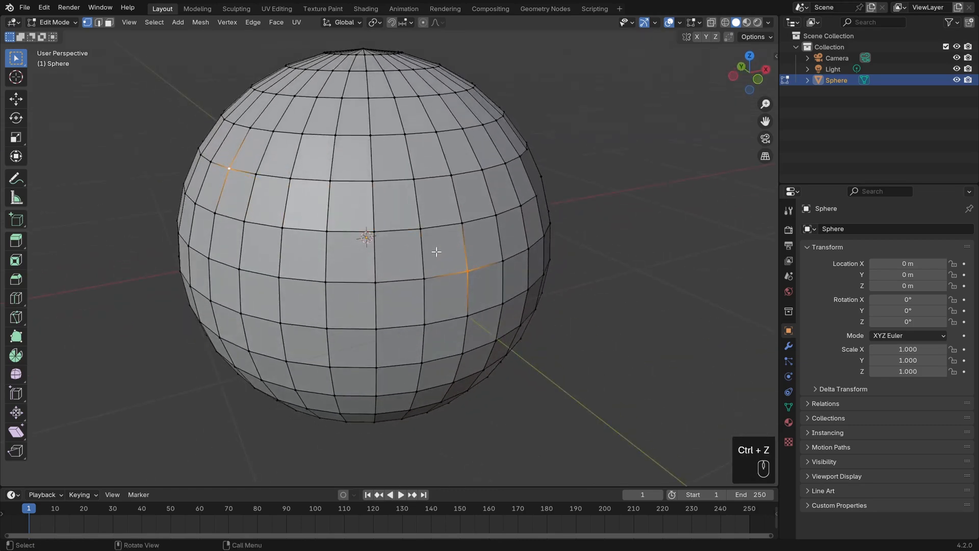
# Duplicate a vertex on the sphere's side and place the copy in empty space.
pyautogui.hotkey('alt', 'a')
pyautogui.moveTo(437, 252); pyautogui.dragTo(477, 259, button='middle')
pyautogui.keyDown('shift'); pyautogui.moveTo(509, 259); pyautogui.dragTo(491, 282, button='middle'); pyautogui.keyUp('shift')
pyautogui.scroll(1, 437, 259)
pyautogui.click(427, 262)
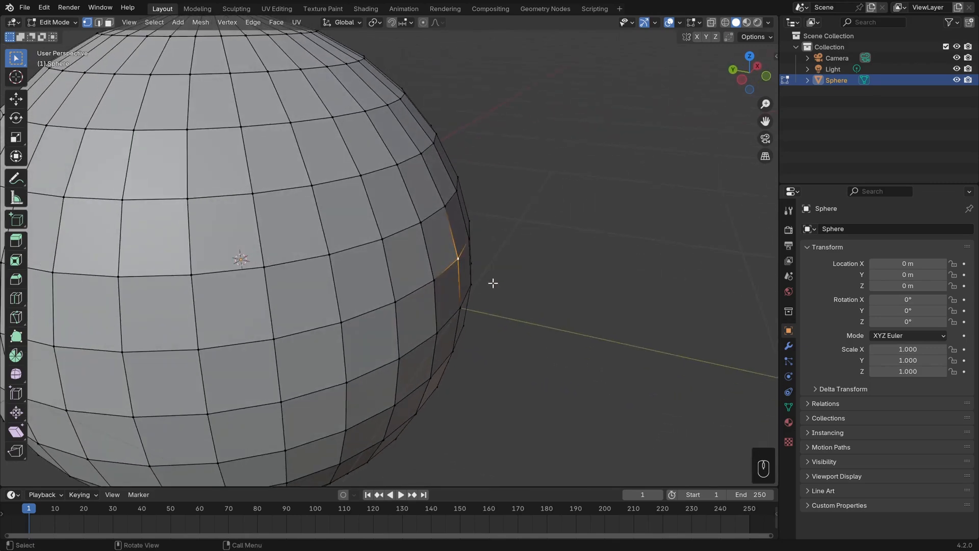
pyautogui.hotkey('shift', 'd')
pyautogui.keyDown('shift'); pyautogui.click(620, 236); pyautogui.keyUp('shift')
# Duplicate a second loose vertex, select both loose vertices and try to connect them with Connect Vertex Path.
pyautogui.hotkey('shift', 'd')
pyautogui.click(708, 214)
pyautogui.keyDown('shift'); pyautogui.moveTo(695, 258); pyautogui.dragTo(609, 268, button='middle'); pyautogui.keyUp('shift')
pyautogui.click(562, 260)
pyautogui.moveTo(451, 156); pyautogui.dragTo(635, 291)
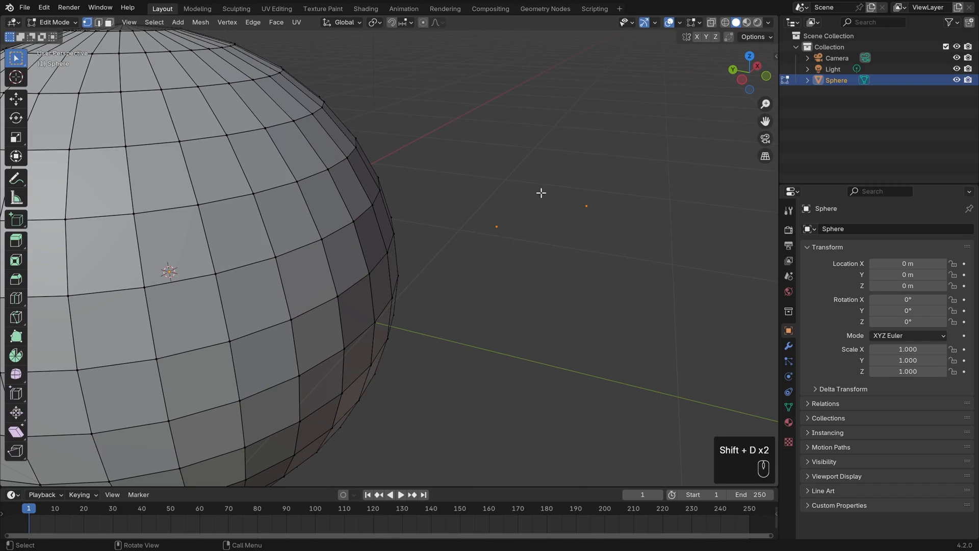
pyautogui.press('j')
pyautogui.press('j')
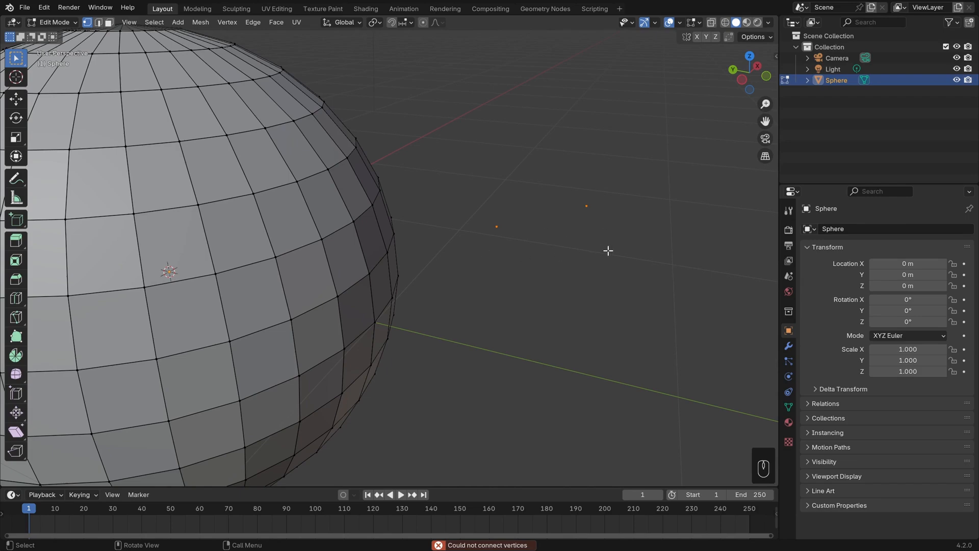
# Join the two loose vertices with an edge.
pyautogui.press('f')
pyautogui.moveTo(415, 262); pyautogui.dragTo(361, 265, button='middle')
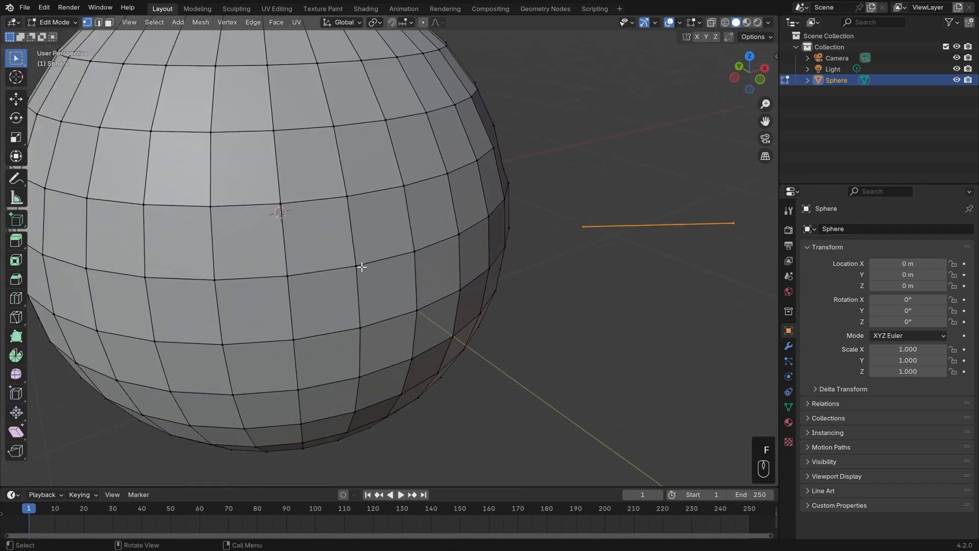
# Twice connect a pair of vertices on the sphere with Connect Vertex Path, undoing each connection.
pyautogui.click(356, 266)
pyautogui.keyDown('shift'); pyautogui.click(388, 127); pyautogui.keyUp('shift')
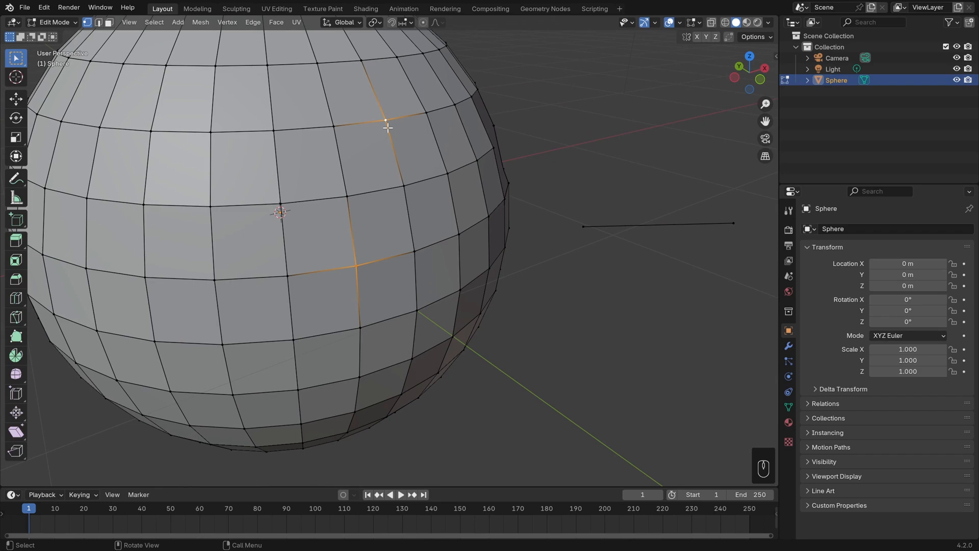
pyautogui.press('j')
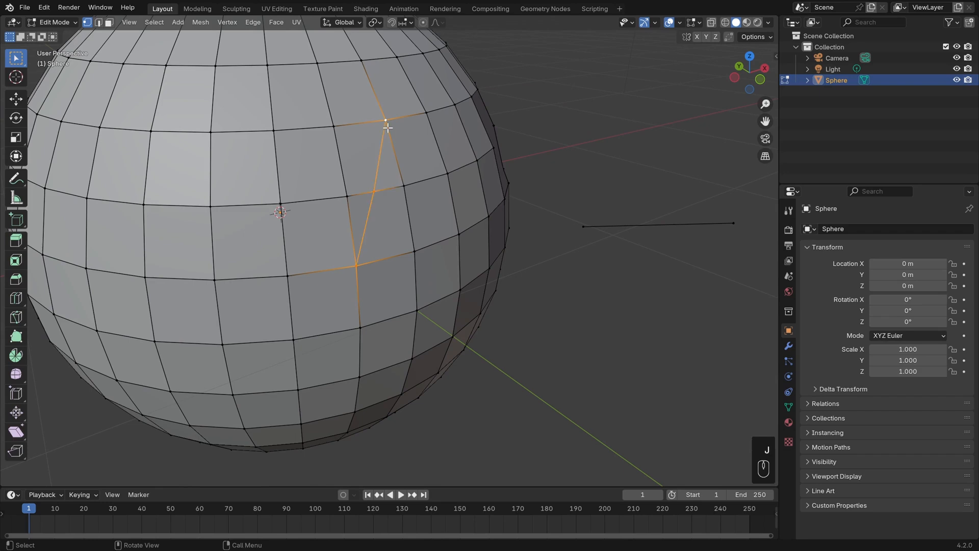
pyautogui.hotkey('ctrl', 'z')
pyautogui.hotkey('alt', 'a')
pyautogui.keyDown('shift'); pyautogui.click(388, 127); pyautogui.keyUp('shift')
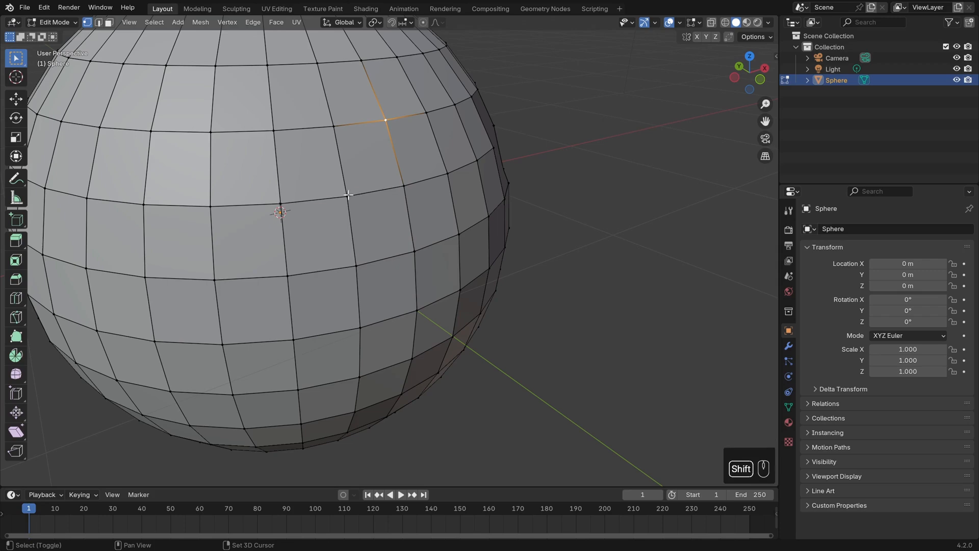
pyautogui.keyDown('shift'); pyautogui.click(348, 196); pyautogui.keyUp('shift')
pyautogui.press('j')
pyautogui.moveTo(471, 193); pyautogui.dragTo(450, 214, button='middle')
pyautogui.hotkey('ctrl', 'z')
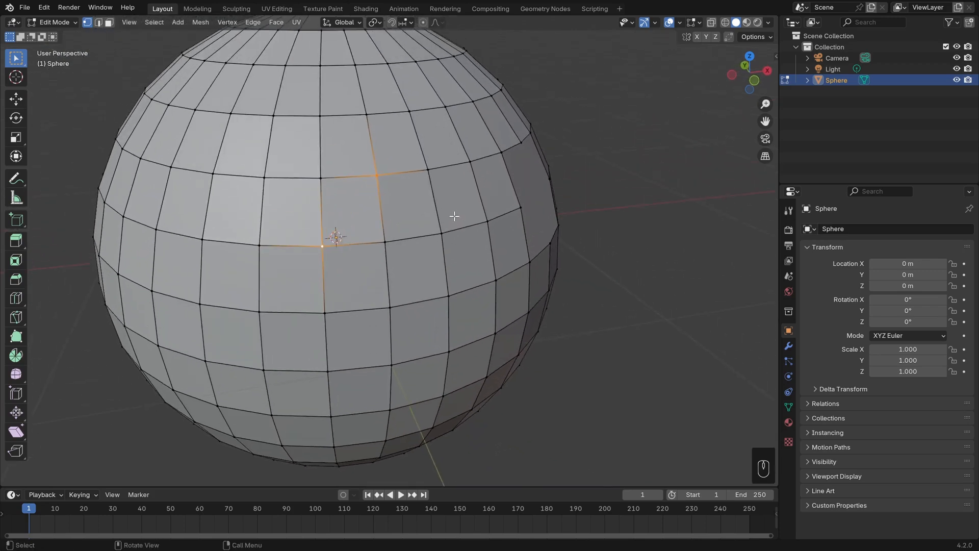
# Select a block of faces on the sphere's front in face mode and delete them.
pyautogui.moveTo(583, 234); pyautogui.dragTo(462, 234, button='middle')
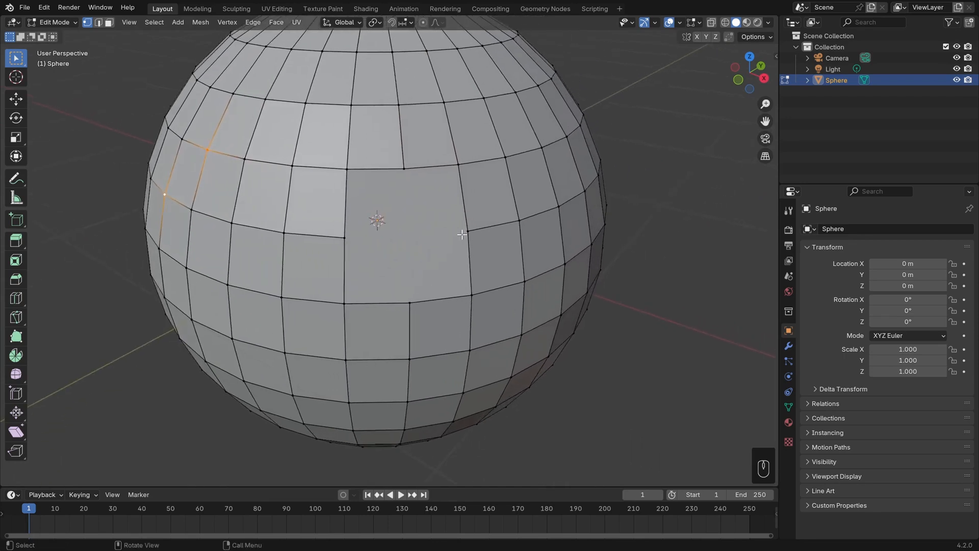
pyautogui.hotkey('alt', 'a')
pyautogui.press('3')
pyautogui.click(418, 236)
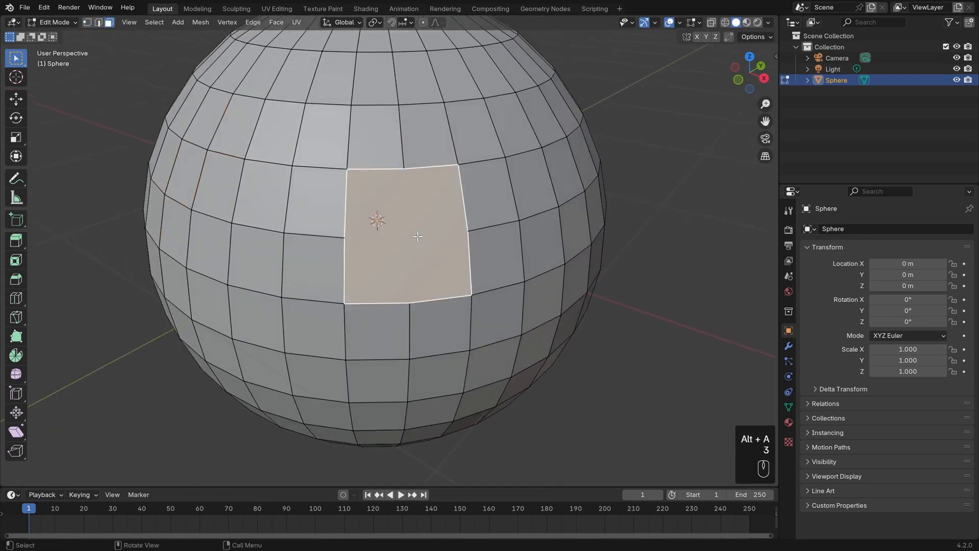
pyautogui.keyDown('shift'); pyautogui.click(316, 204); pyautogui.keyUp('shift')
pyautogui.keyDown('shift'); pyautogui.click(318, 251); pyautogui.keyUp('shift')
pyautogui.keyDown('shift'); pyautogui.click(263, 197); pyautogui.keyUp('shift')
pyautogui.keyDown('shift'); pyautogui.click(255, 255); pyautogui.keyUp('shift')
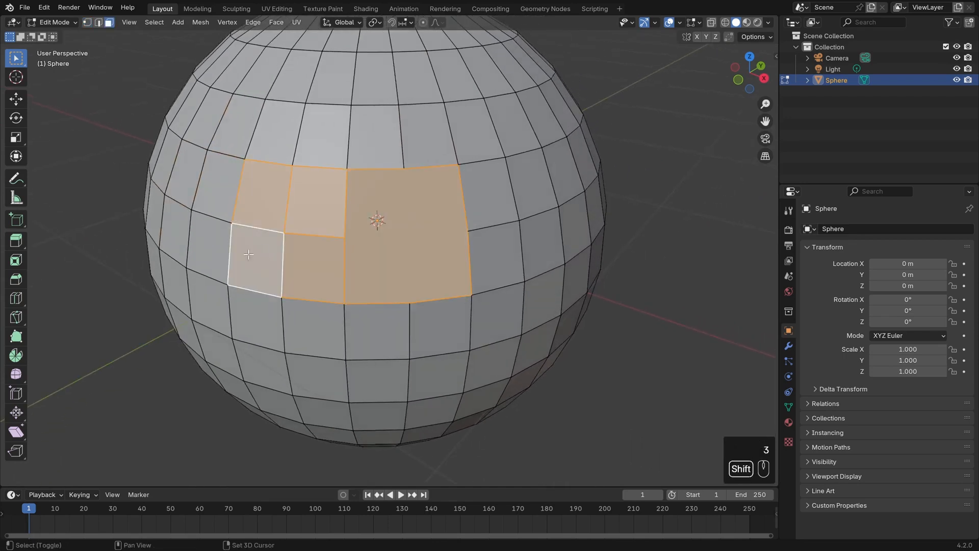
pyautogui.press('b')
pyautogui.moveTo(263, 214); pyautogui.dragTo(441, 333)
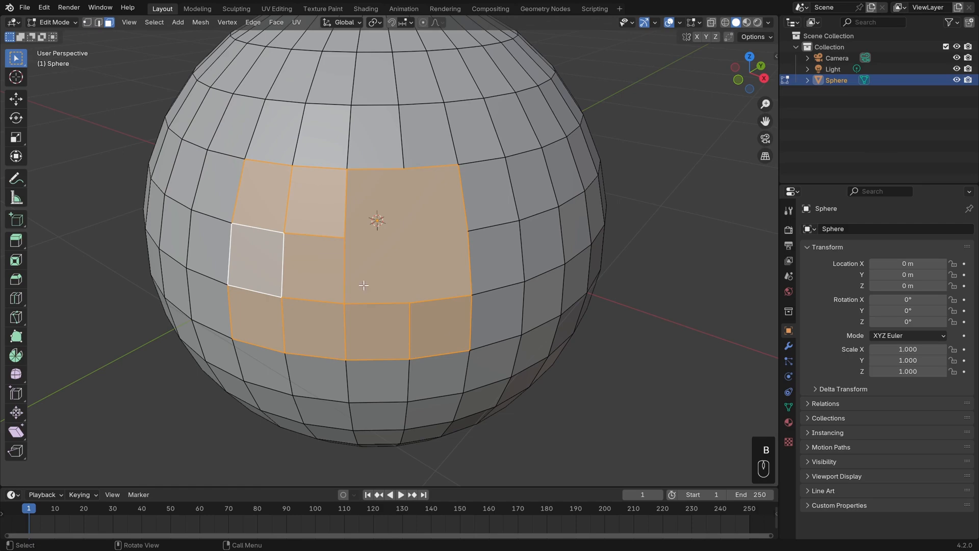
pyautogui.press('Delete')
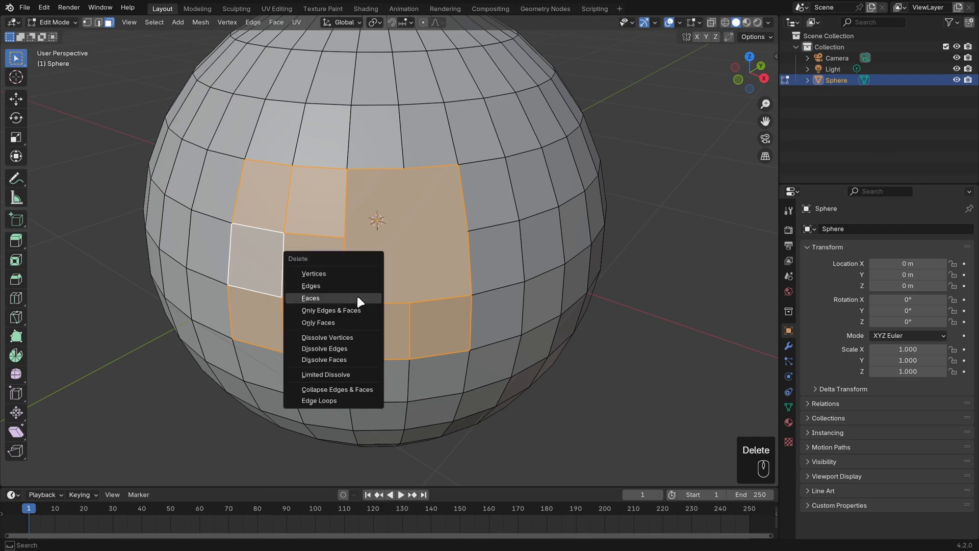
pyautogui.click(357, 294)
# Select the hole's boundary loop in edge mode and fill it with a single face.
pyautogui.press('2')
pyautogui.keyDown('alt'); pyautogui.click(429, 276); pyautogui.keyUp('alt')
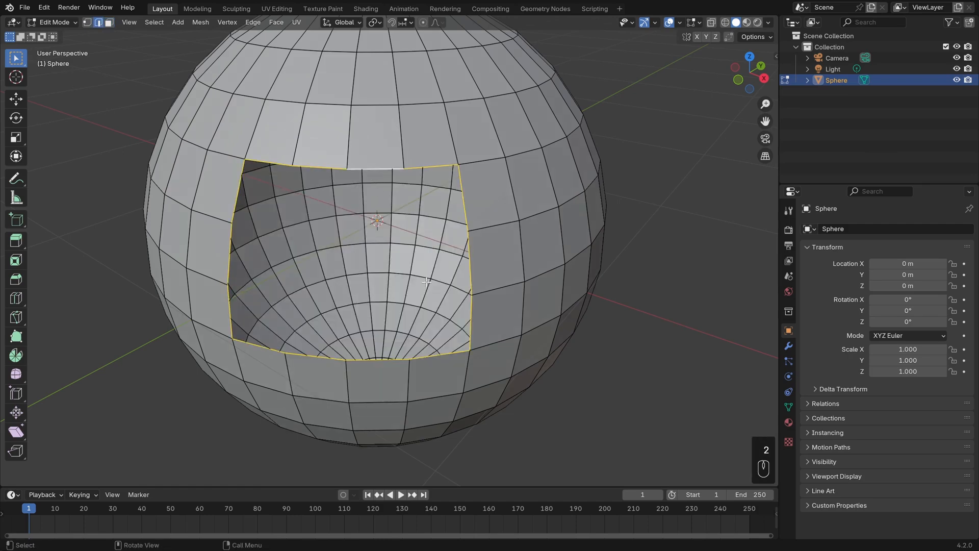
pyautogui.press('f')
pyautogui.moveTo(428, 274); pyautogui.dragTo(433, 291, button='middle')
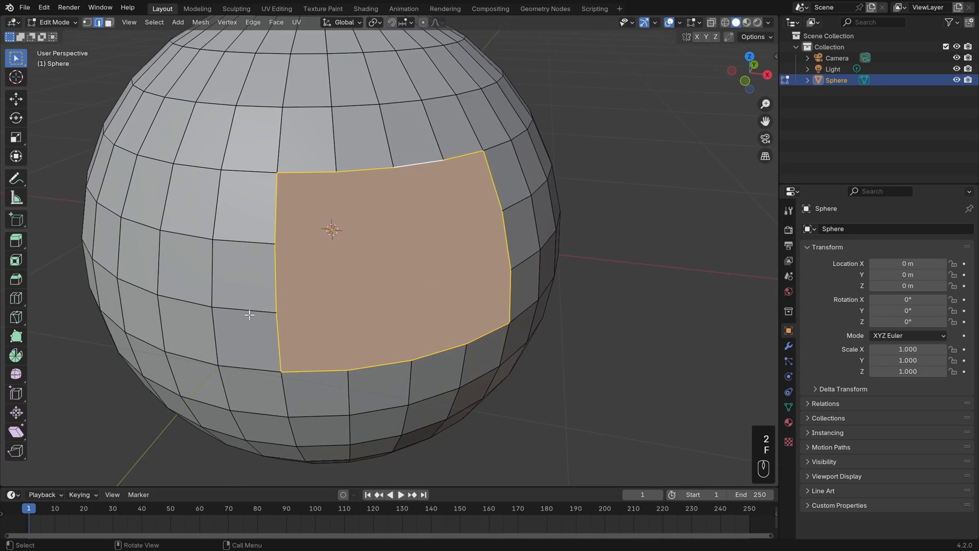
# Knife-cut the filled face from its left edge to its right edge, then undo the cut.
pyautogui.press('k')
pyautogui.click(276, 312)
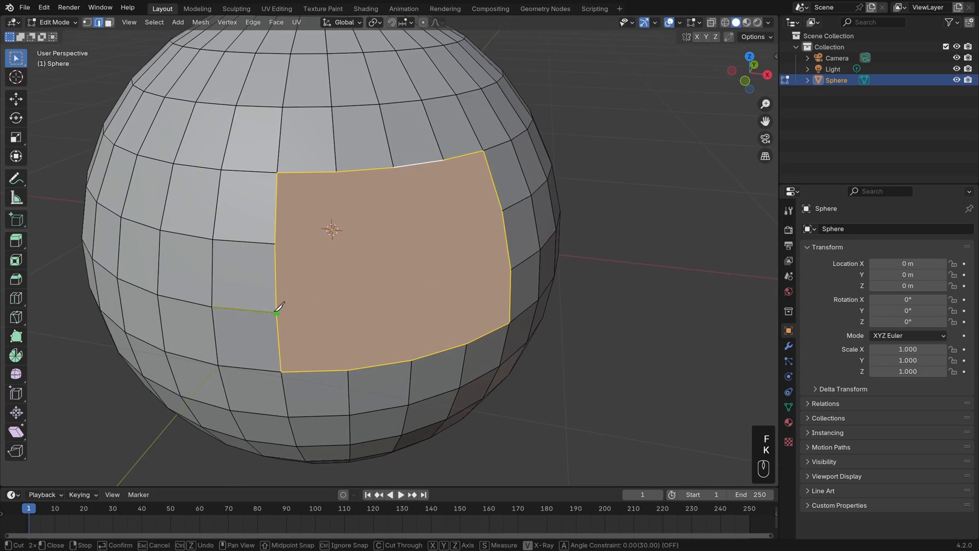
pyautogui.click(510, 269)
pyautogui.press('Return')
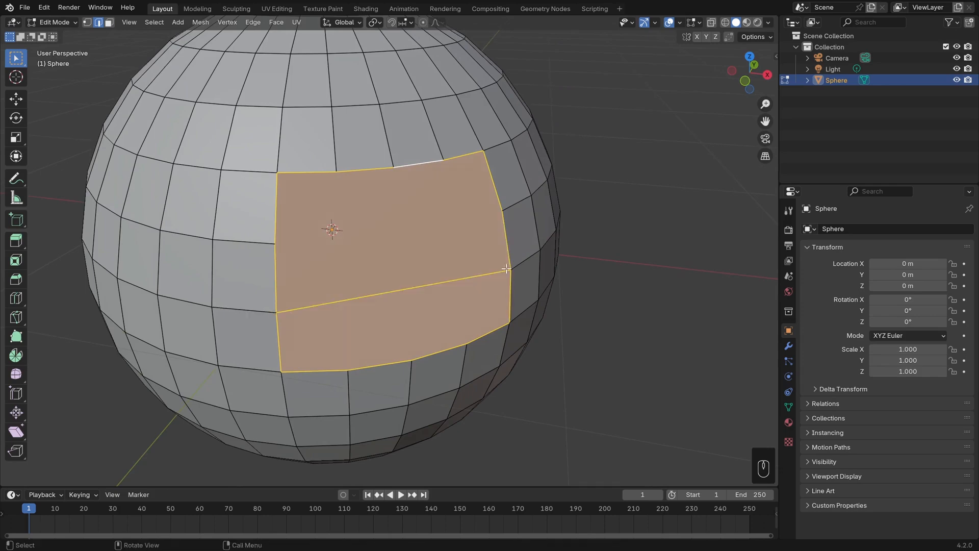
pyautogui.moveTo(398, 295); pyautogui.dragTo(464, 262, button='middle')
pyautogui.hotkey('ctrl', 'z')
# Delete the filled face to reopen the hole.
pyautogui.moveTo(533, 276); pyautogui.dragTo(488, 336, button='middle')
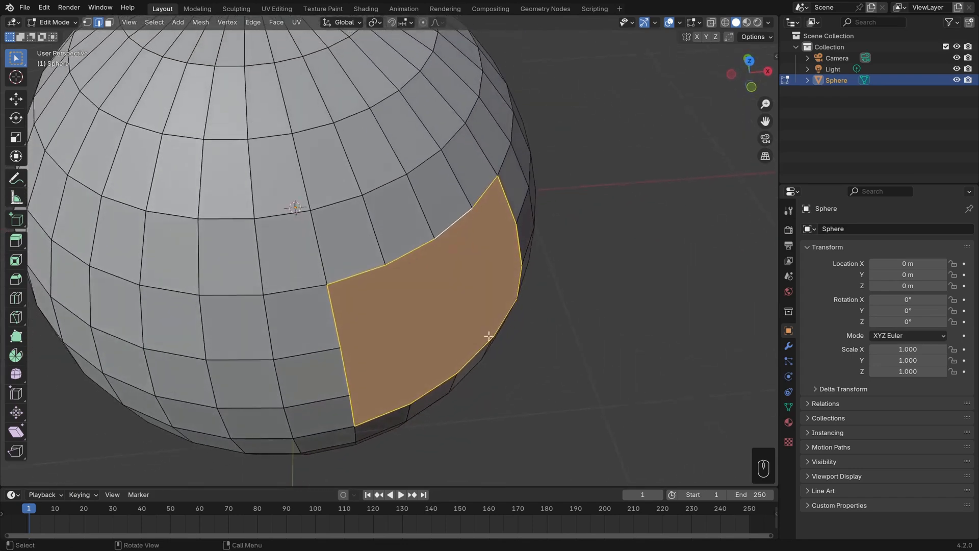
pyautogui.moveTo(367, 286); pyautogui.dragTo(400, 345, button='middle')
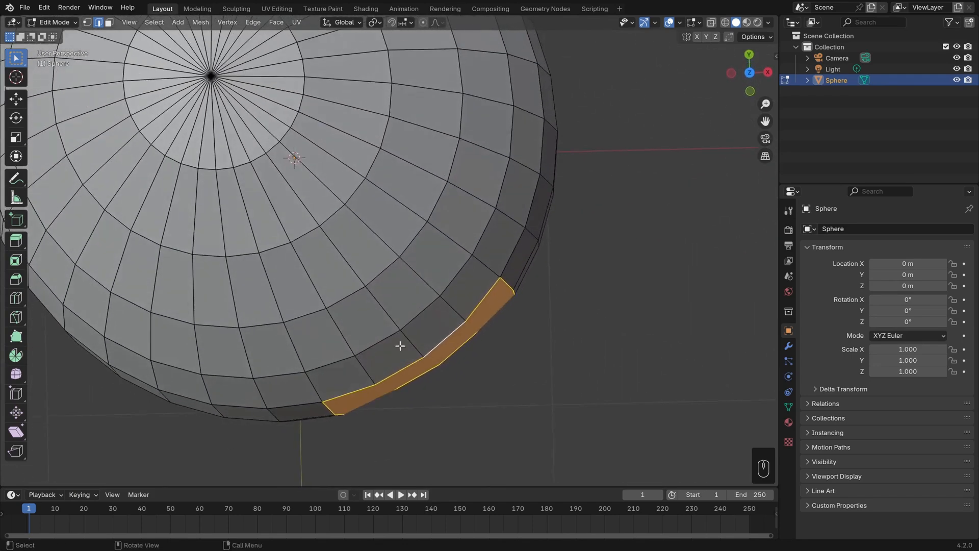
pyautogui.moveTo(371, 388); pyautogui.dragTo(455, 245, button='middle')
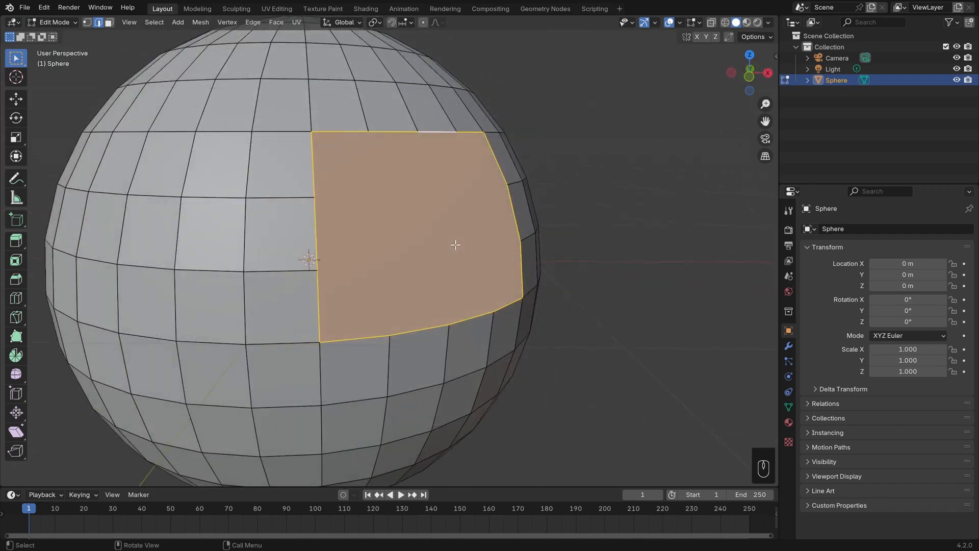
pyautogui.press('Delete')
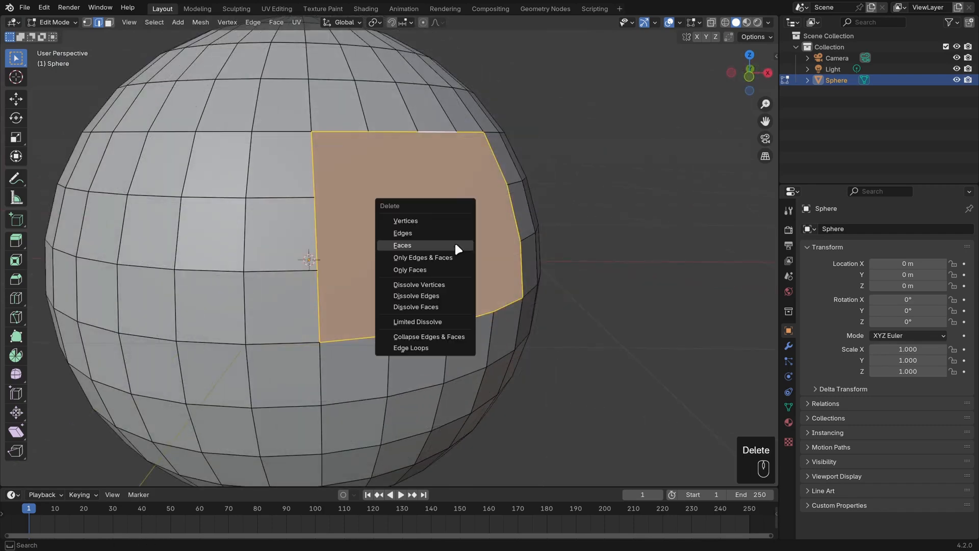
pyautogui.click(455, 244)
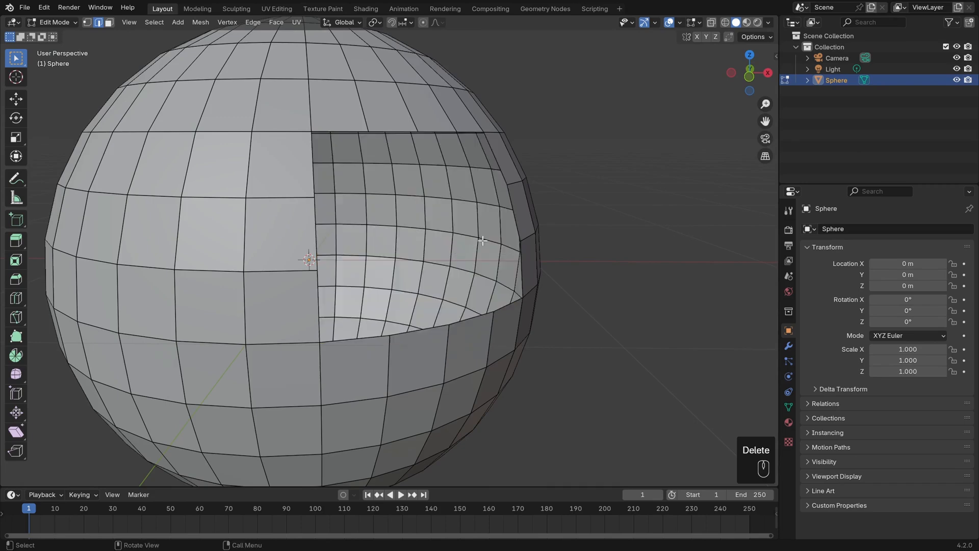
# Select the hole's boundary edges and fill the hole with Grid Fill.
pyautogui.moveTo(455, 244); pyautogui.dragTo(467, 252, button='middle')
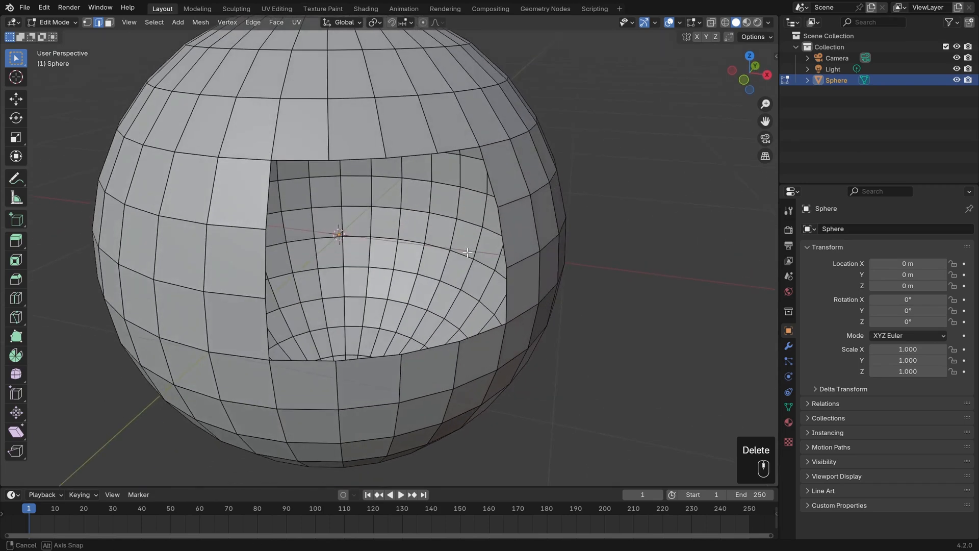
pyautogui.keyDown('alt'); pyautogui.click(411, 154); pyautogui.keyUp('alt')
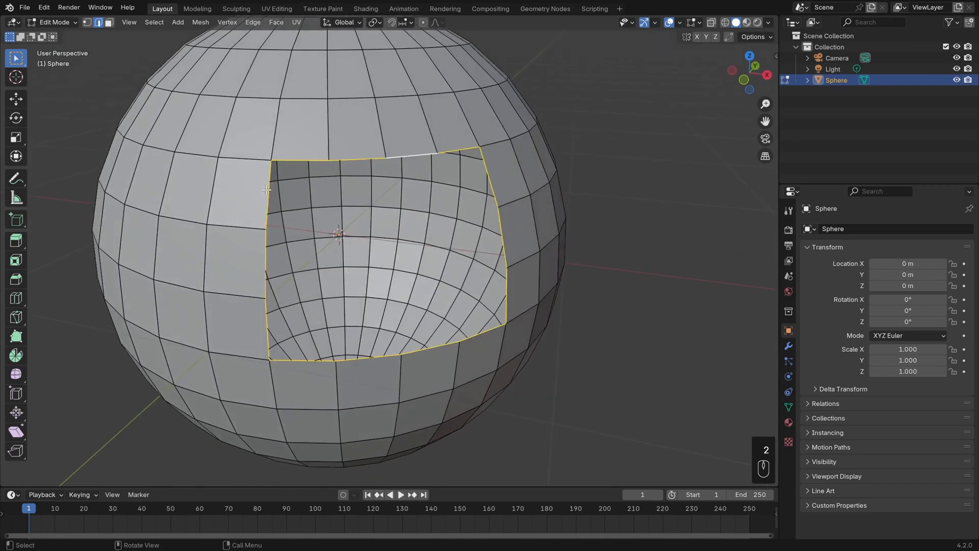
pyautogui.keyDown('shift'); pyautogui.click(494, 179); pyautogui.keyUp('shift')
pyautogui.keyDown('shift'); pyautogui.click(507, 228); pyautogui.keyUp('shift')
pyautogui.keyDown('shift'); pyautogui.click(507, 231); pyautogui.keyUp('shift')
pyautogui.keyDown('shift'); pyautogui.click(498, 179); pyautogui.keyUp('shift')
pyautogui.moveTo(529, 239); pyautogui.dragTo(531, 222, button='middle')
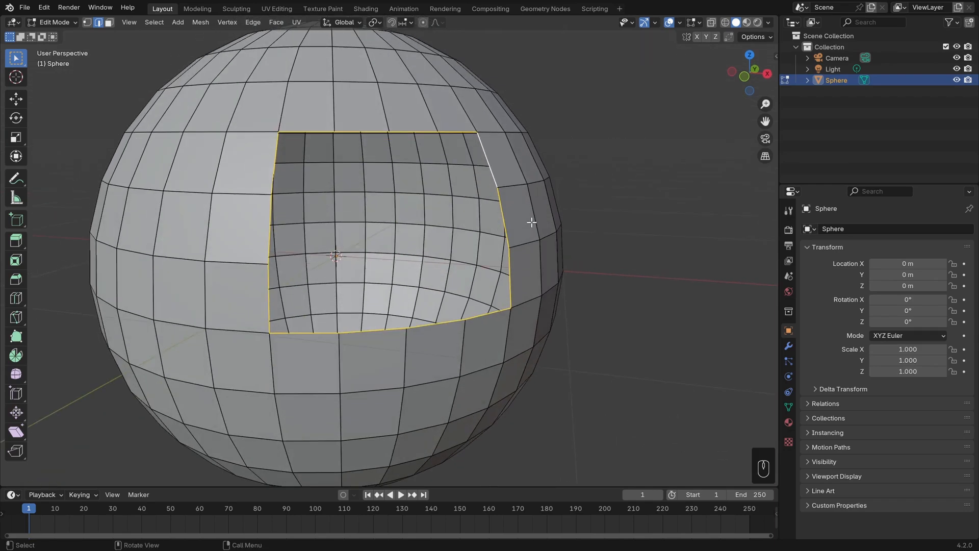
pyautogui.click(278, 23)
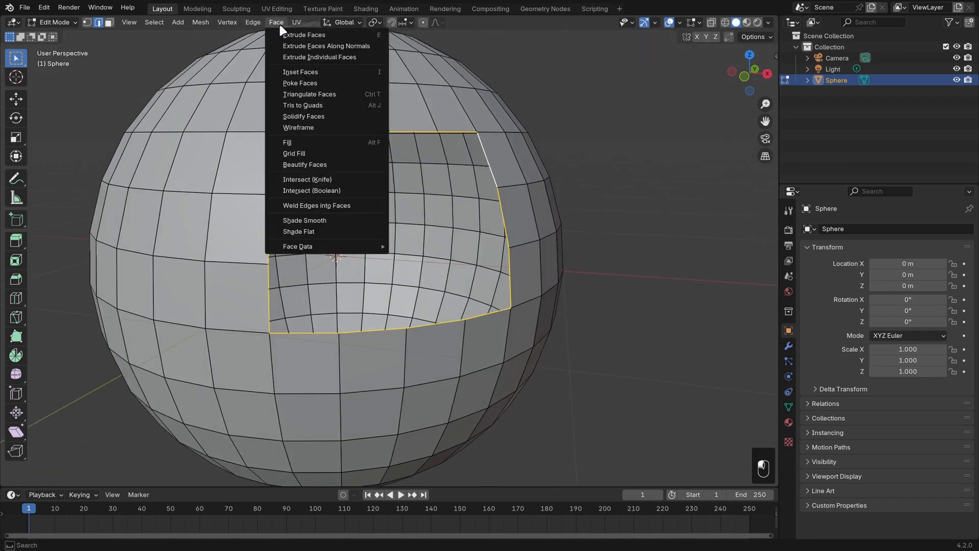
pyautogui.click(332, 151)
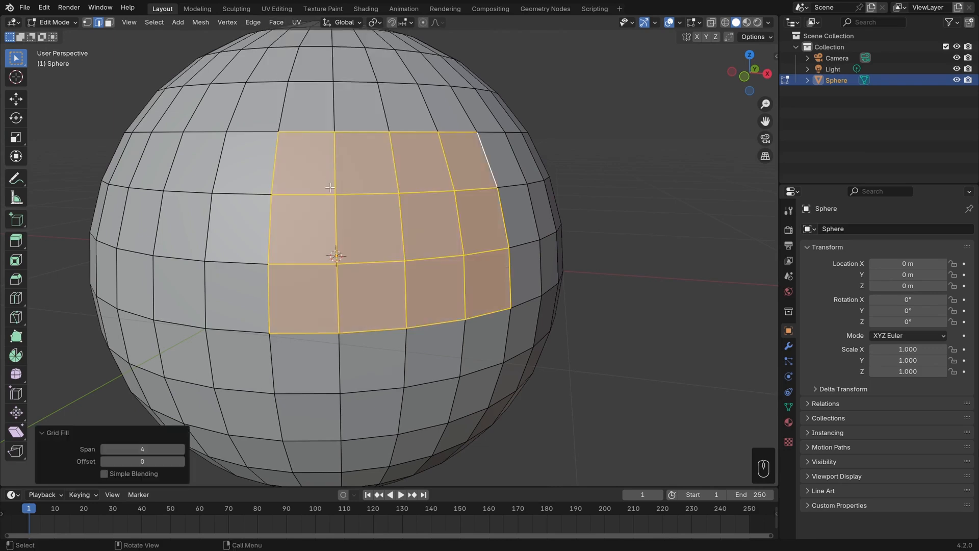
# Assign Shift+F as the keyboard shortcut for Grid Fill.
pyautogui.moveTo(331, 188); pyautogui.dragTo(280, 39, button='middle')
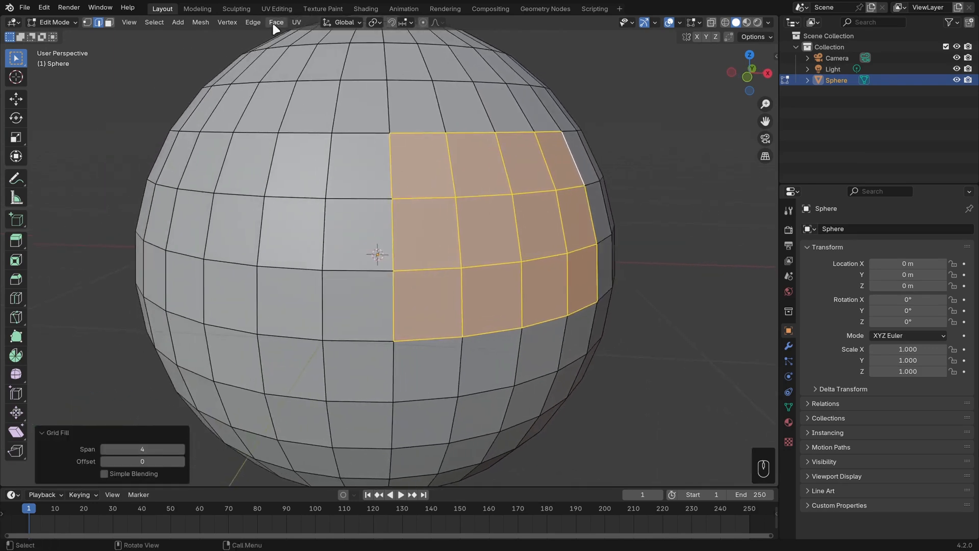
pyautogui.click(273, 22)
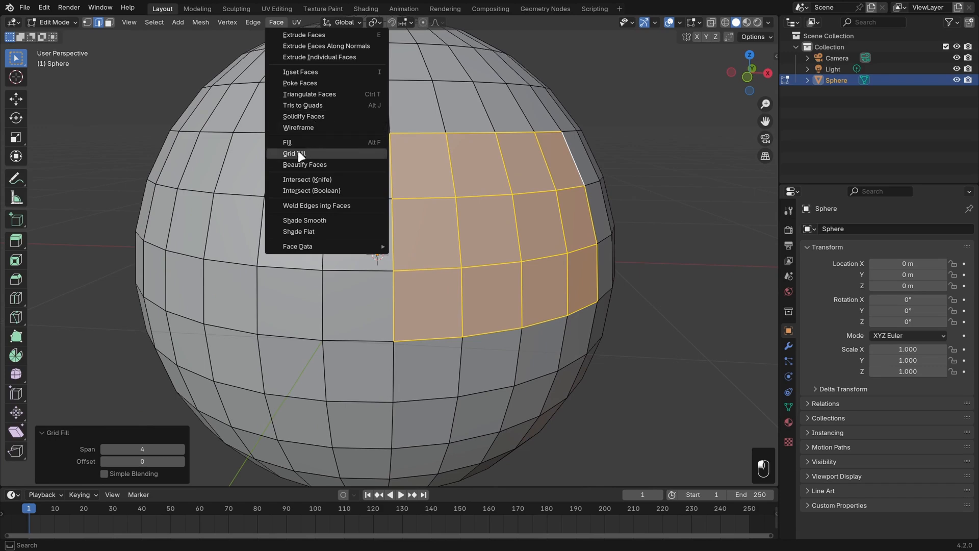
pyautogui.rightClick(338, 156)
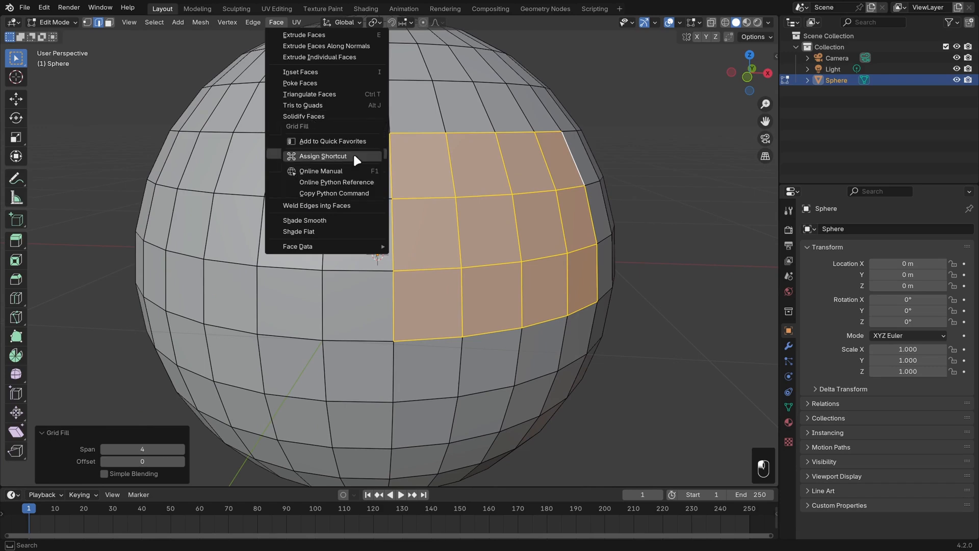
pyautogui.click(353, 156)
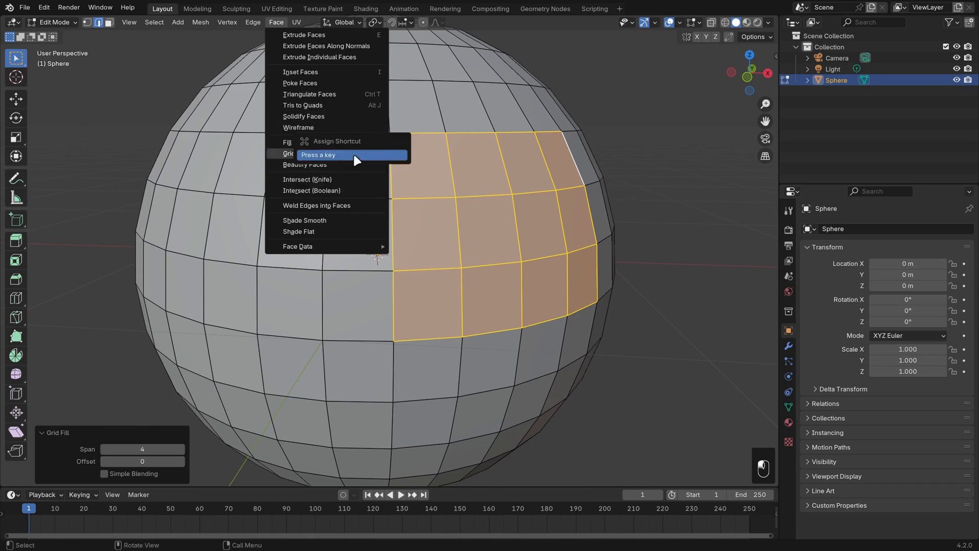
pyautogui.hotkey('shift', 'f')
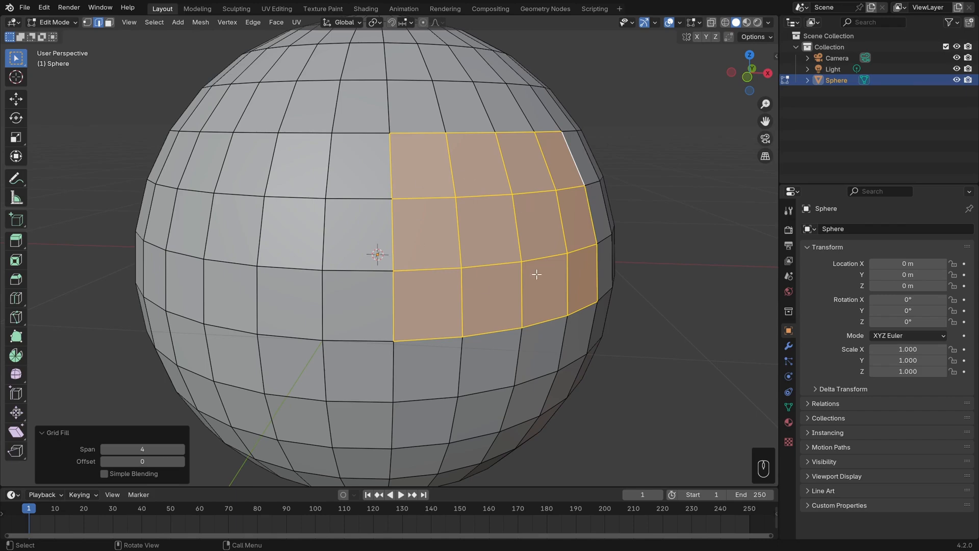
# Turn on Simple Blending for the grid fill, compare, and turn it back off.
pyautogui.moveTo(494, 172); pyautogui.dragTo(549, 178, button='middle')
pyautogui.keyDown('shift'); pyautogui.moveTo(614, 202); pyautogui.dragTo(369, 137, button='middle'); pyautogui.keyUp('shift')
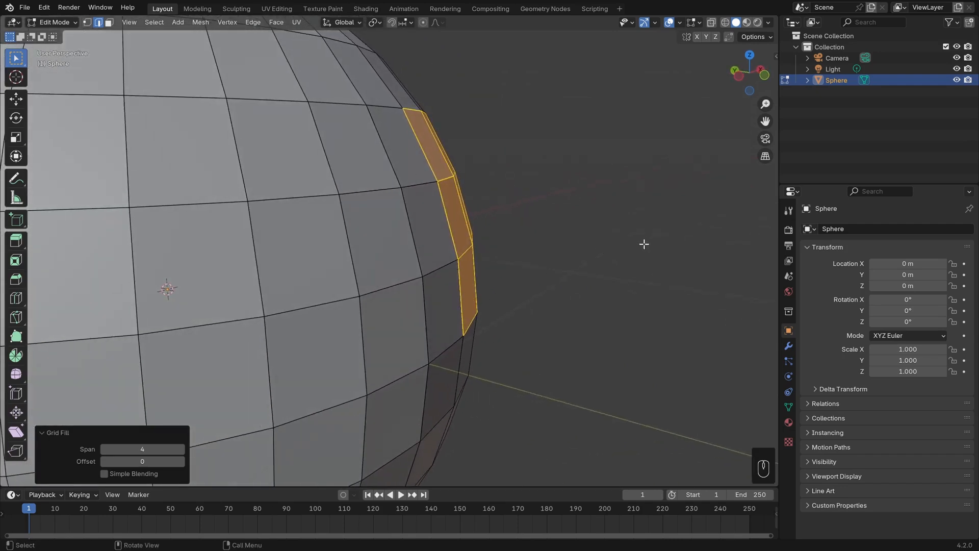
pyautogui.moveTo(644, 244); pyautogui.dragTo(529, 166, button='middle')
pyautogui.scroll(-1, 529, 166)
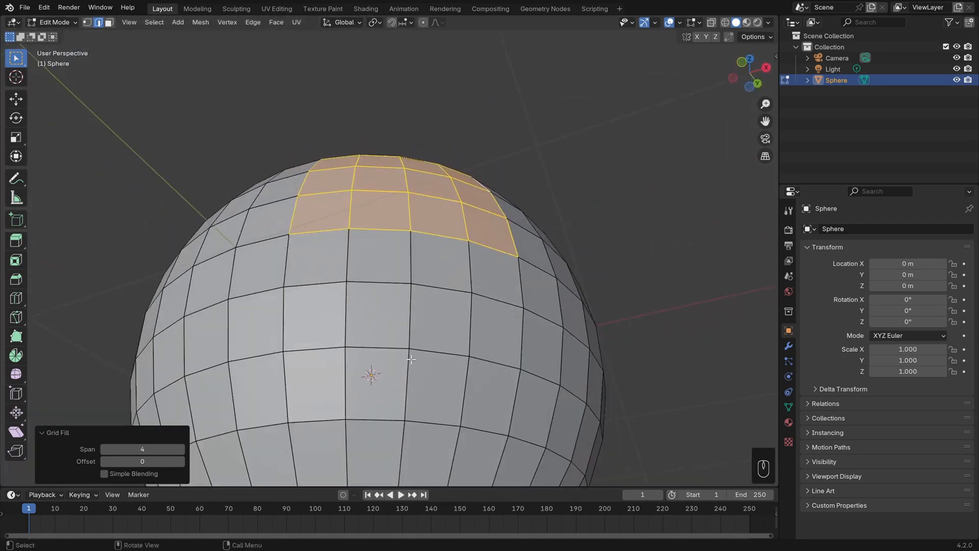
pyautogui.click(134, 473)
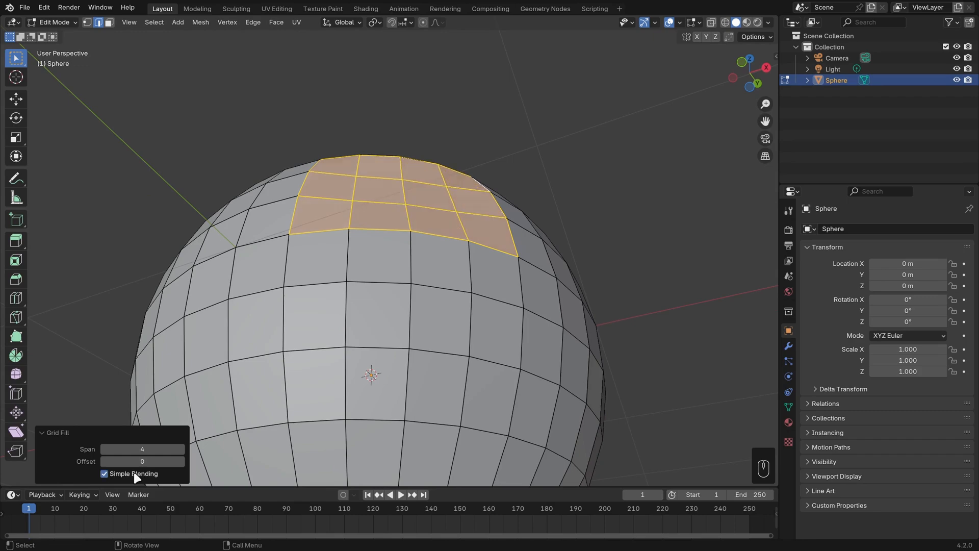
pyautogui.moveTo(448, 328); pyautogui.dragTo(555, 346, button='middle')
pyautogui.click(137, 473)
pyautogui.scroll(-1, 555, 346)
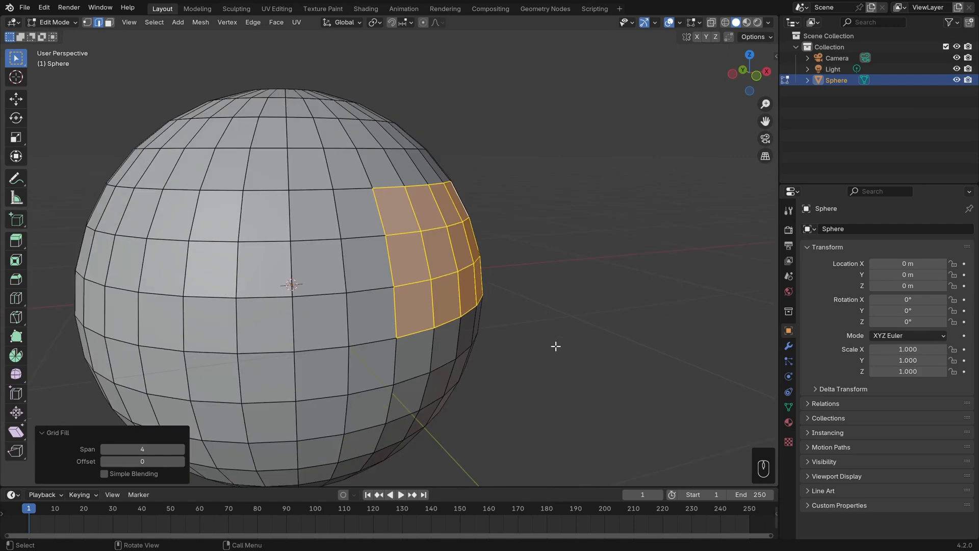
pyautogui.moveTo(556, 346); pyautogui.dragTo(506, 341, button='middle')
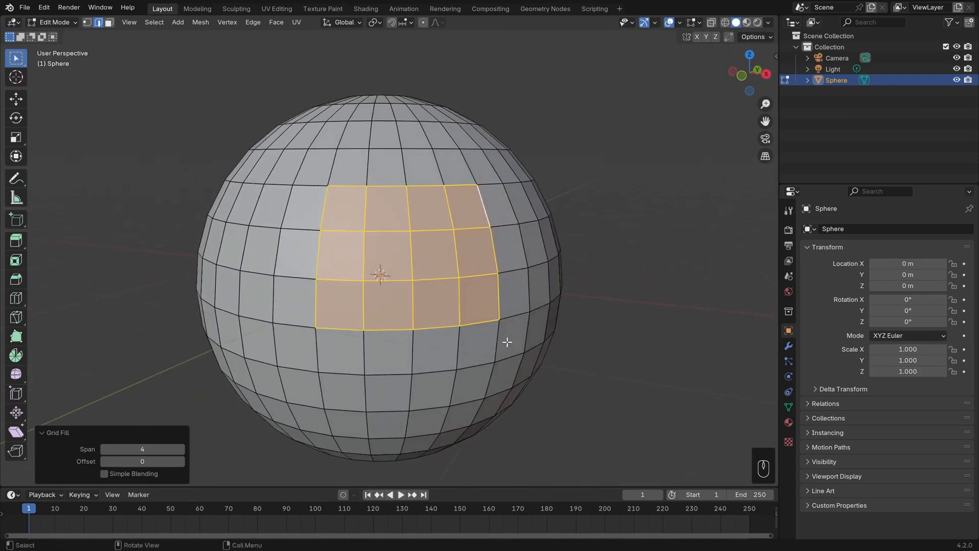
# Delete the grid-filled faces to reopen the hole in the sphere.
pyautogui.press('Delete')
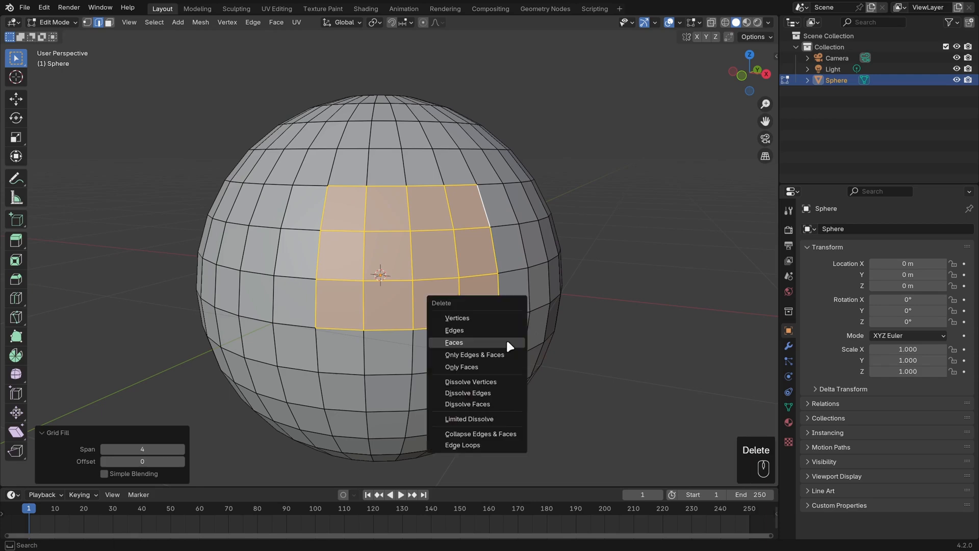
pyautogui.click(506, 338)
pyautogui.moveTo(505, 338); pyautogui.dragTo(379, 329, button='middle')
# Knife-cut a new edge from the hole's left corner up to the neighbouring face's upper-left vertex.
pyautogui.press('k')
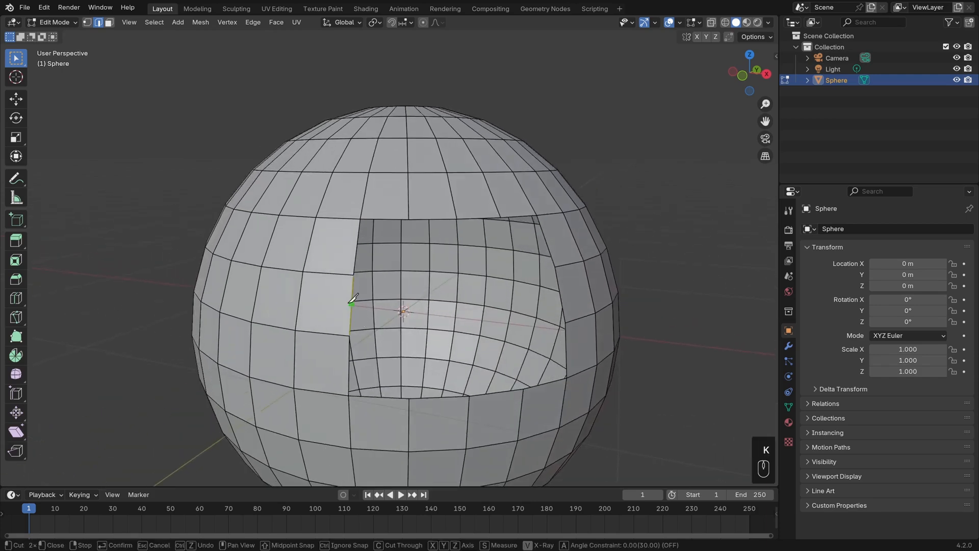
pyautogui.click(352, 304)
pyautogui.click(303, 271)
pyautogui.press('Return')
pyautogui.keyDown('shift'); pyautogui.moveTo(461, 290); pyautogui.dragTo(427, 286, button='middle'); pyautogui.keyUp('shift')
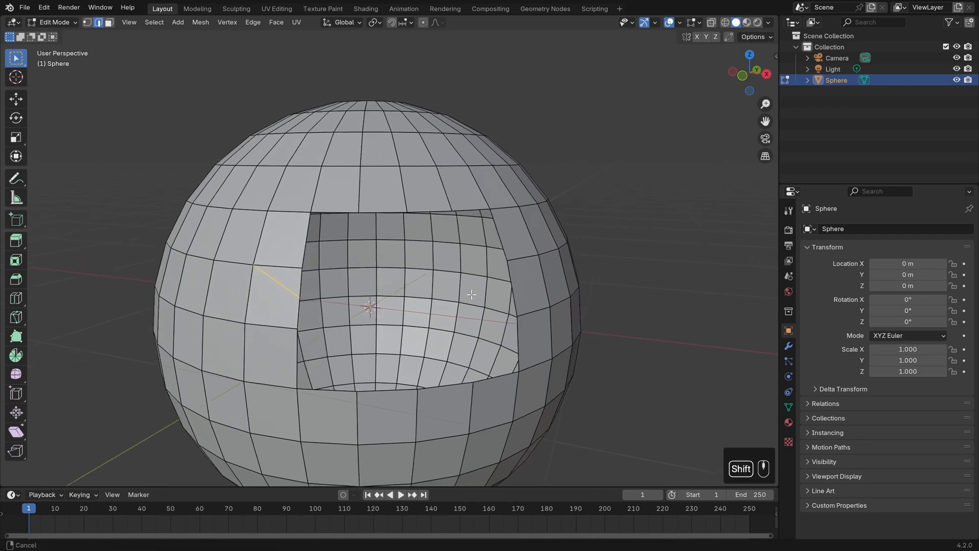
# Select the hole's boundary edges and try to fill it with Grid Fill.
pyautogui.press('2')
pyautogui.keyDown('alt'); pyautogui.click(306, 241); pyautogui.keyUp('alt')
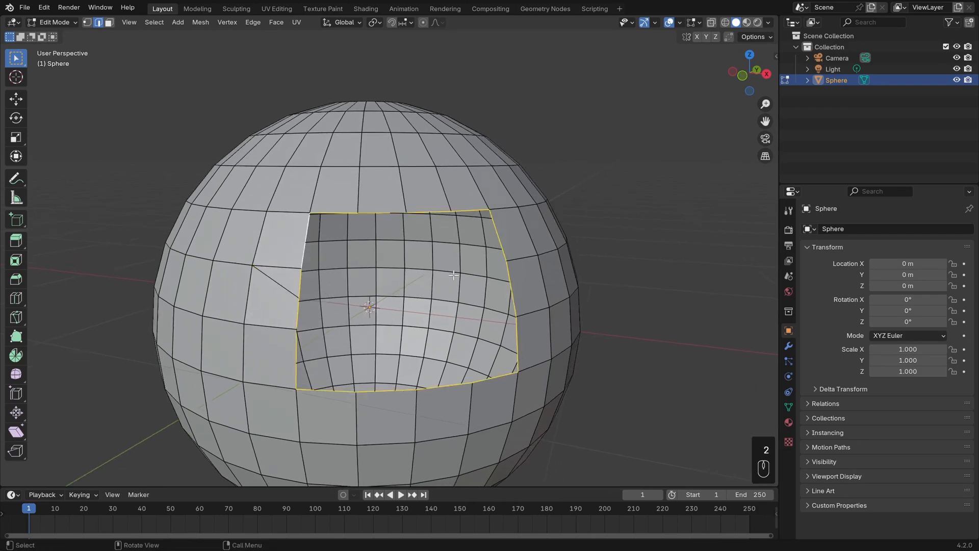
pyautogui.hotkey('shift', 'f')
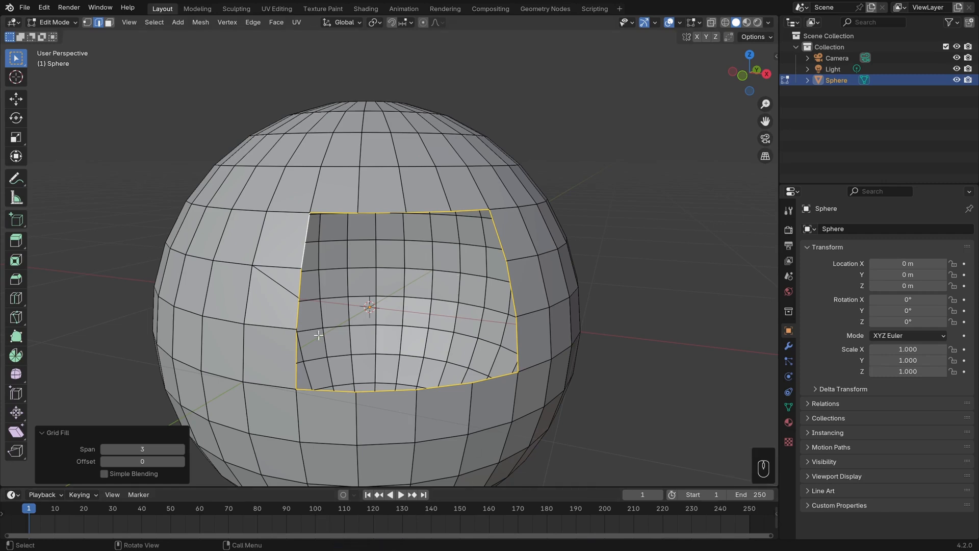
# Slide the knife-cut vertex onto the hole's upper corner and merge all vertices by distance.
pyautogui.press('1')
pyautogui.click(299, 298)
pyautogui.press('g')
pyautogui.press('g')
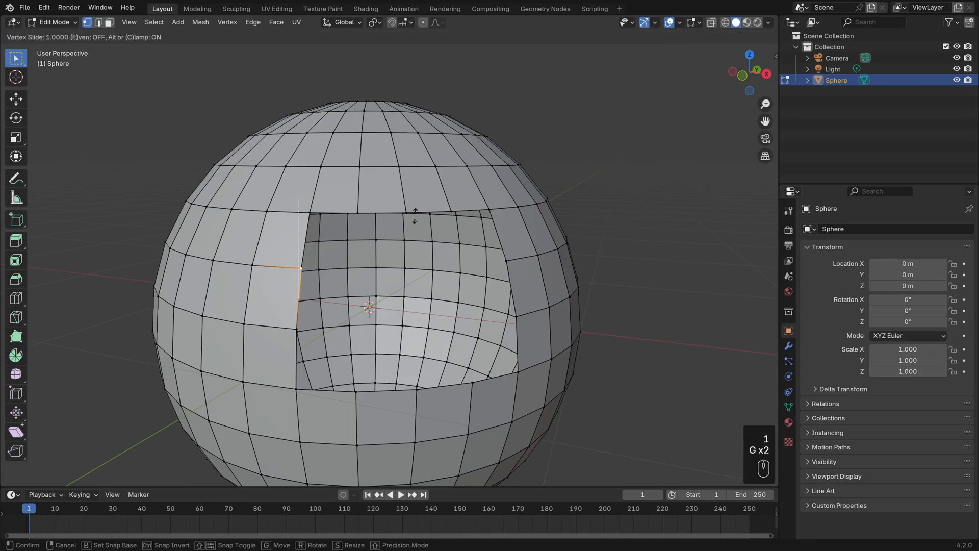
pyautogui.click(414, 204)
pyautogui.press('a')
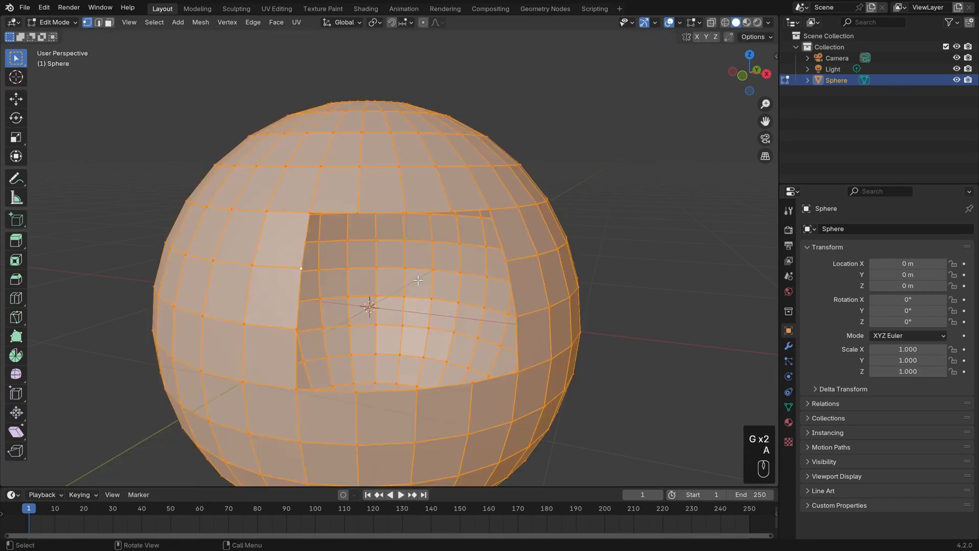
pyautogui.press('m')
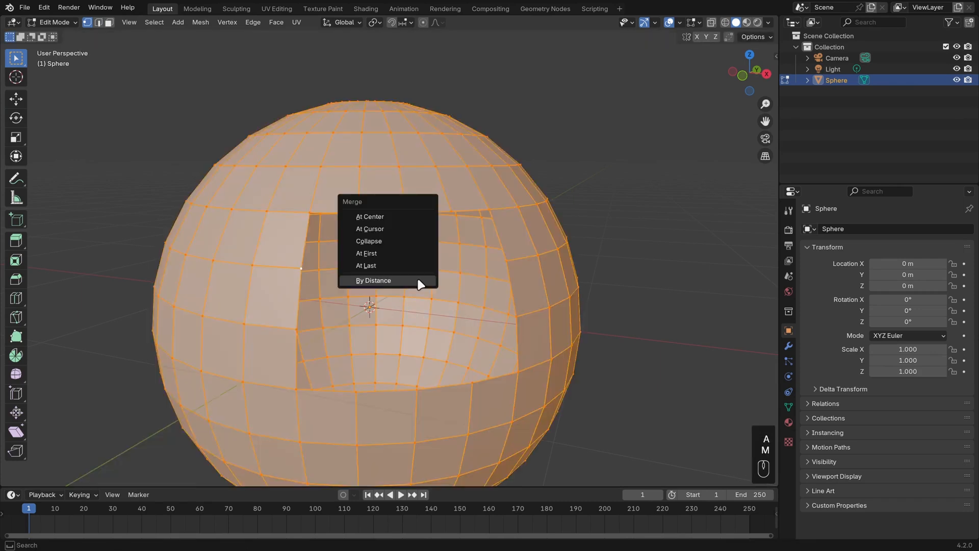
pyautogui.click(374, 280)
# Select the hole's boundary loop and fill it with Grid Fill, setting Span to 3 and Offset to 2.
pyautogui.hotkey('alt', 'a')
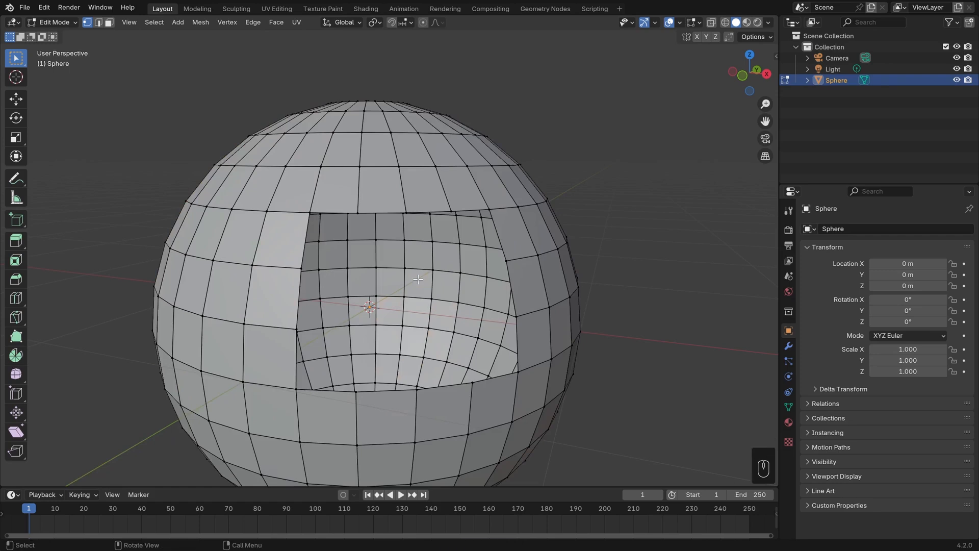
pyautogui.keyDown('alt'); pyautogui.click(391, 209); pyautogui.keyUp('alt')
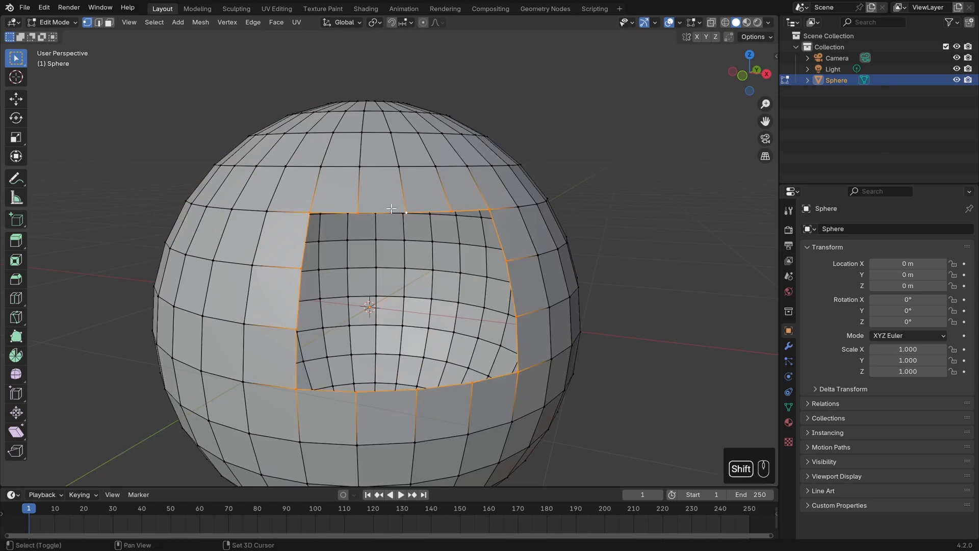
pyautogui.hotkey('shift', 'f')
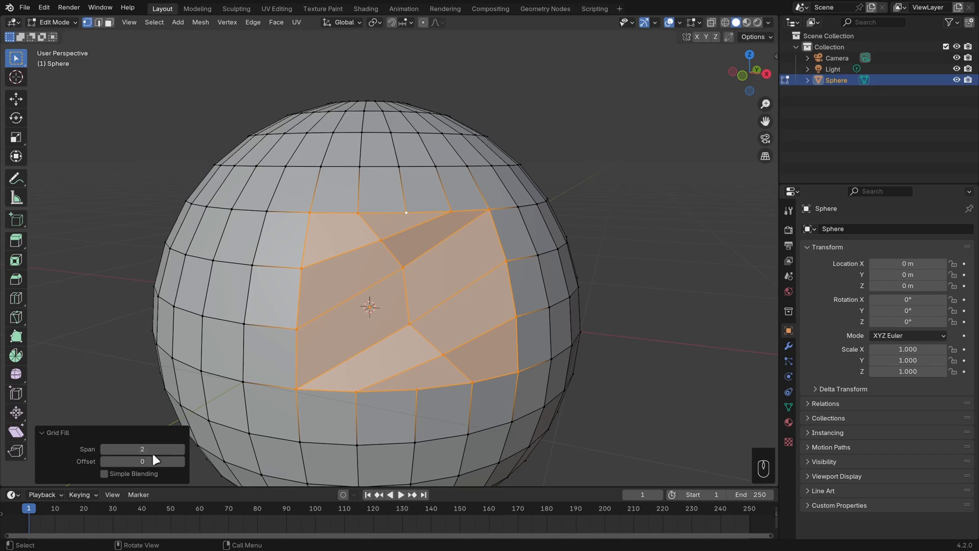
pyautogui.click(183, 445)
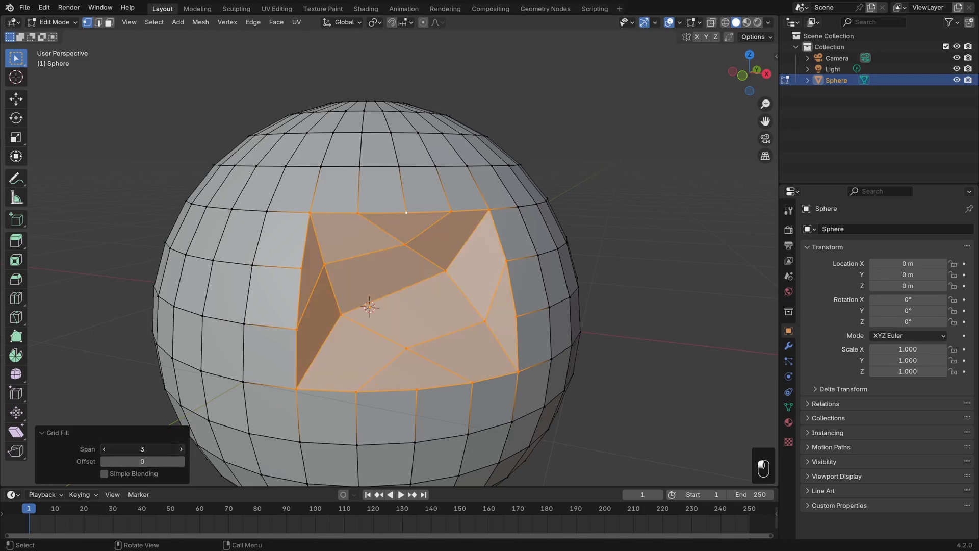
pyautogui.click(183, 445)
pyautogui.click(182, 461)
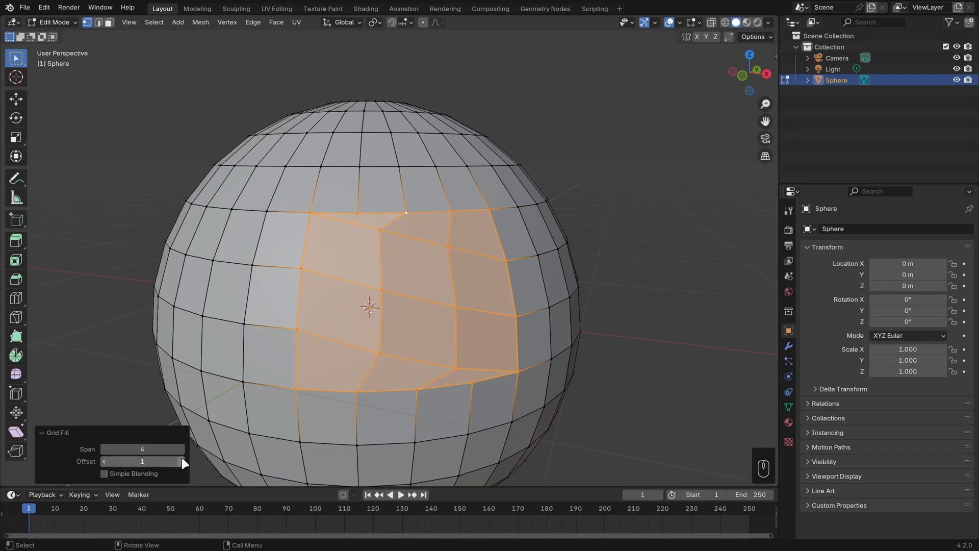
pyautogui.click(181, 461)
pyautogui.click(182, 449)
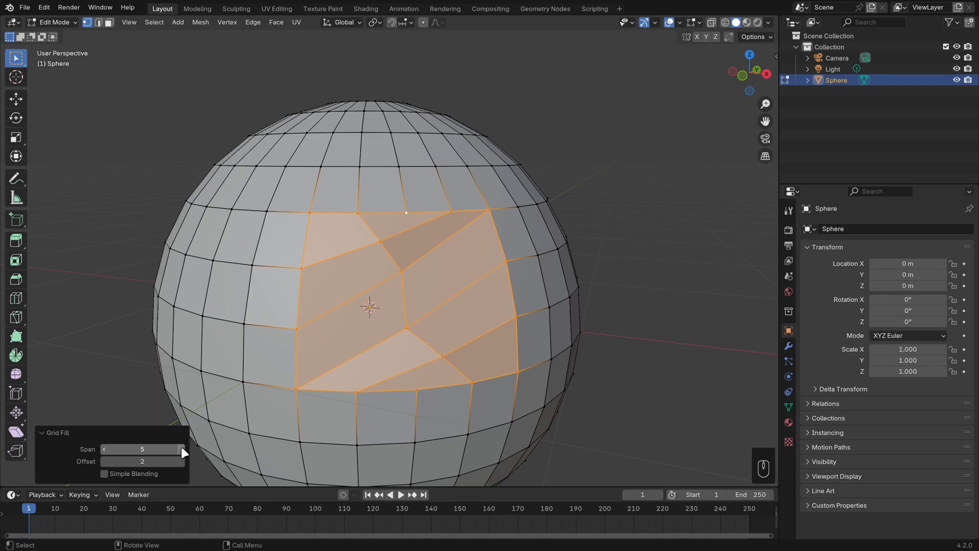
pyautogui.click(105, 449)
pyautogui.click(105, 449)
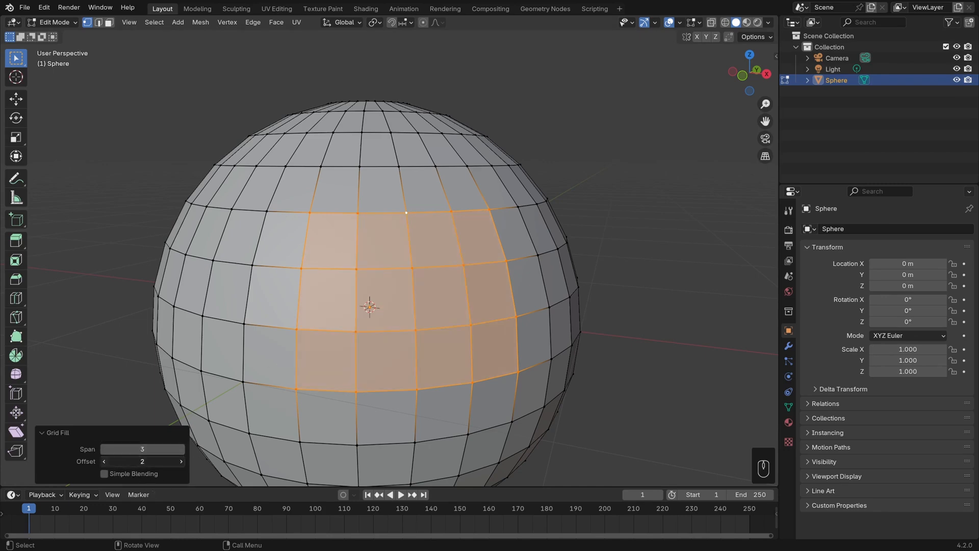
pyautogui.click(105, 461)
pyautogui.click(180, 461)
pyautogui.click(180, 461)
pyautogui.click(104, 461)
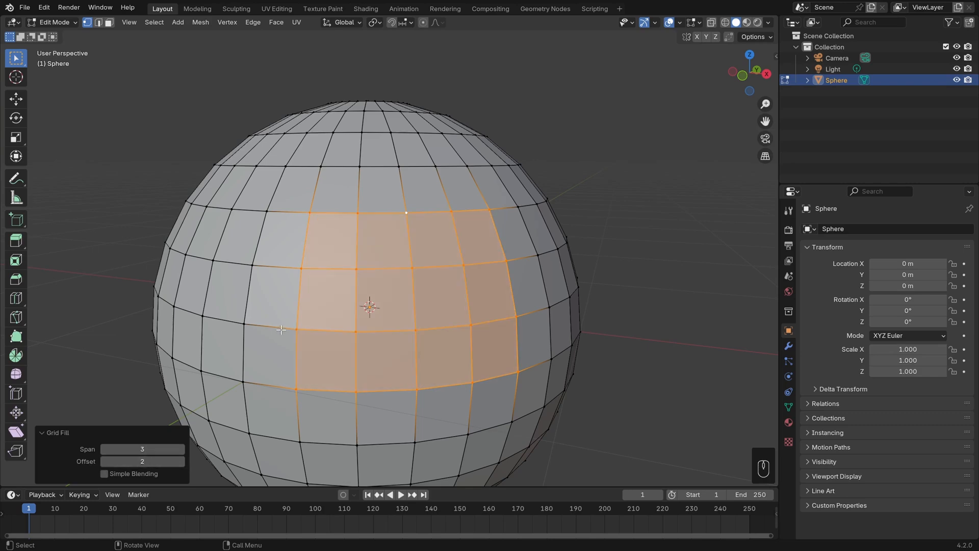
# Dissolve the grid-filled faces into a single face and undo the dissolve.
pyautogui.moveTo(281, 331); pyautogui.dragTo(312, 330, button='middle')
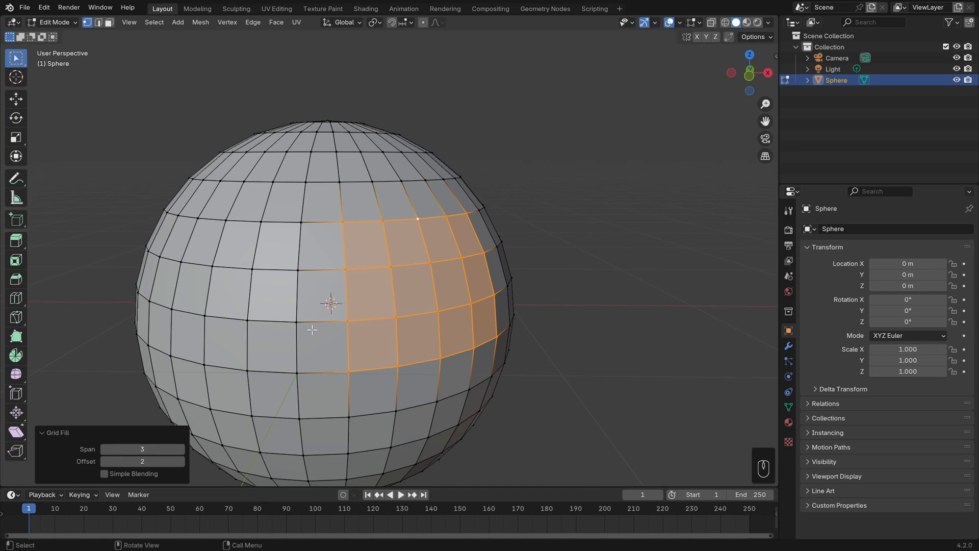
pyautogui.press('x')
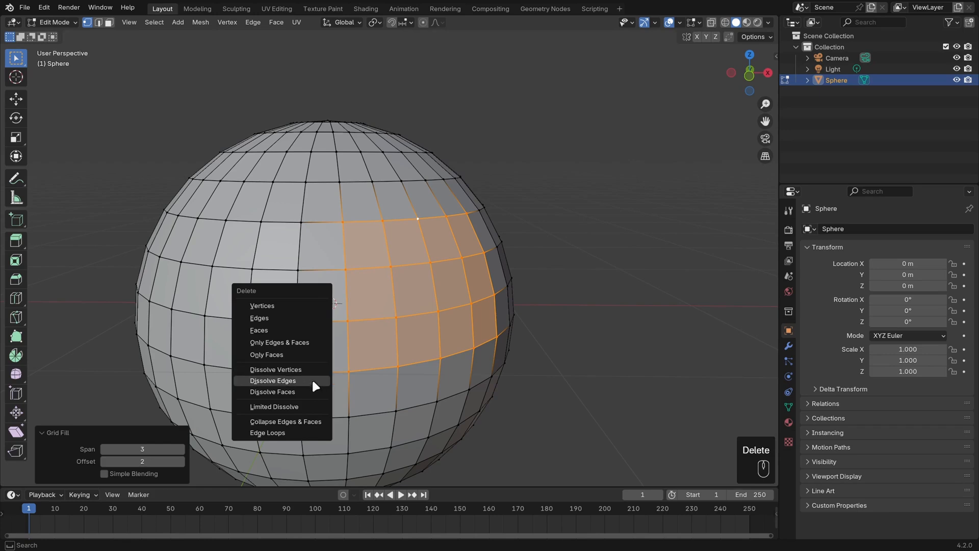
pyautogui.moveTo(543, 365)
pyautogui.mouseDown(button='middle')
pyautogui.moveTo(525, 362)
pyautogui.moveTo(540, 359)
pyautogui.mouseUp(button='middle')
pyautogui.scroll(3, 533, 343)
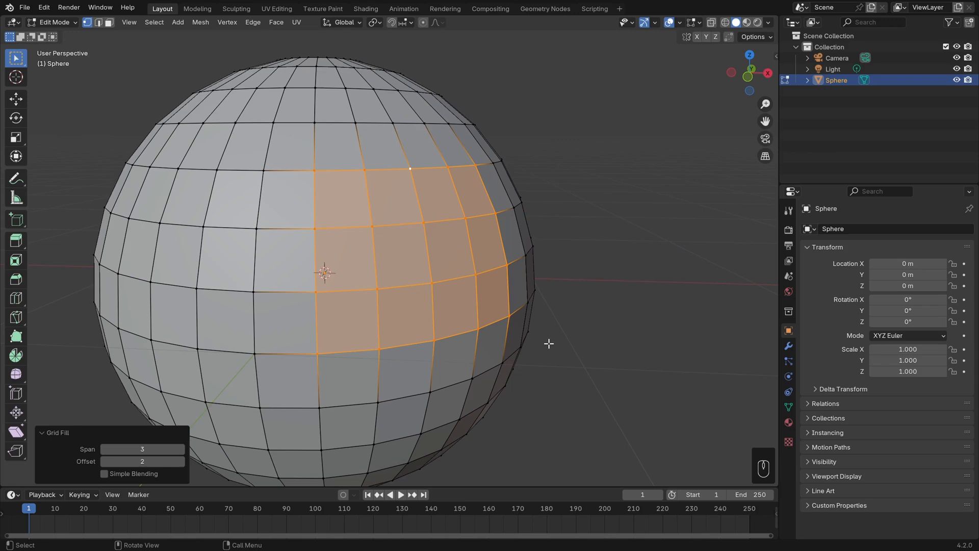
pyautogui.press('Delete')
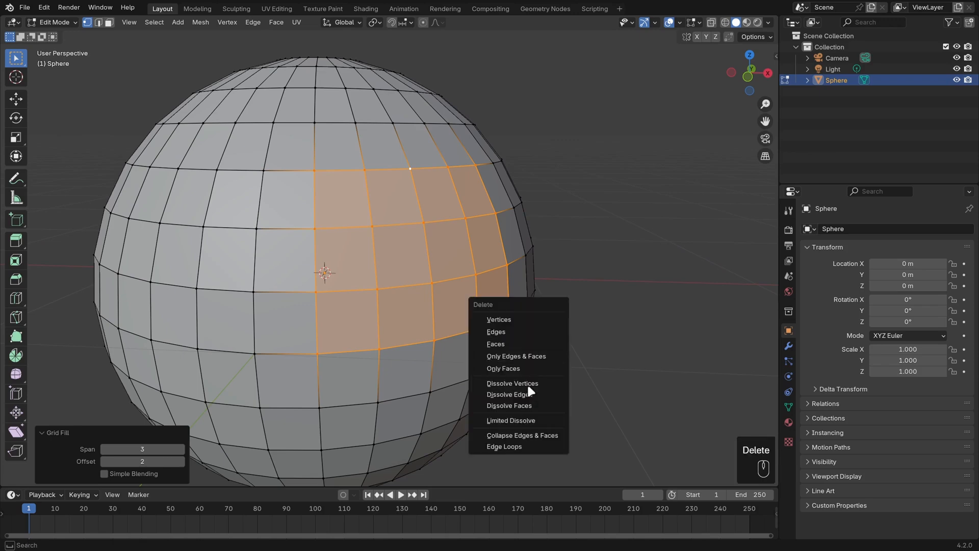
pyautogui.click(528, 406)
pyautogui.moveTo(554, 359); pyautogui.dragTo(527, 301, button='middle')
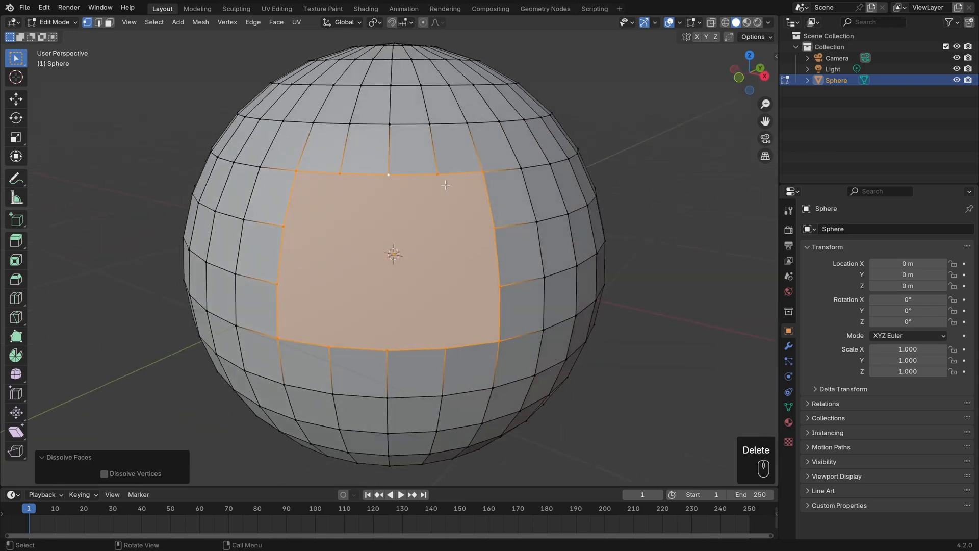
pyautogui.hotkey('ctrl', 'z')
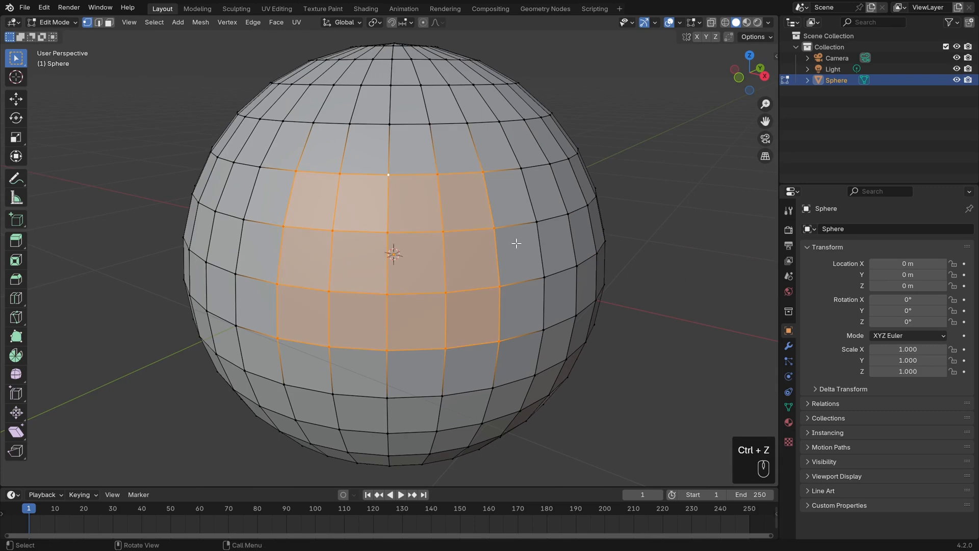
# Fill the selected faces into one face and undo it.
pyautogui.moveTo(515, 242); pyautogui.dragTo(545, 236, button='middle')
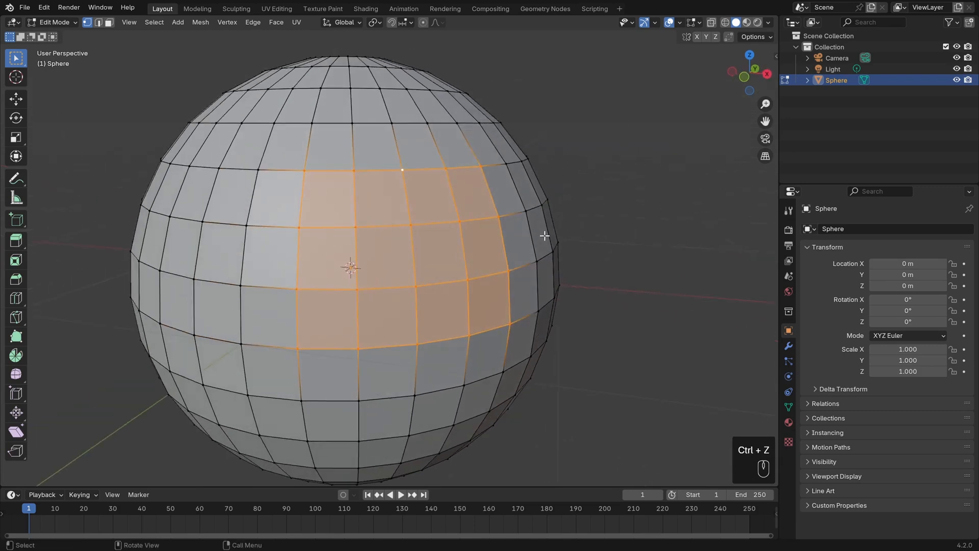
pyautogui.press('f')
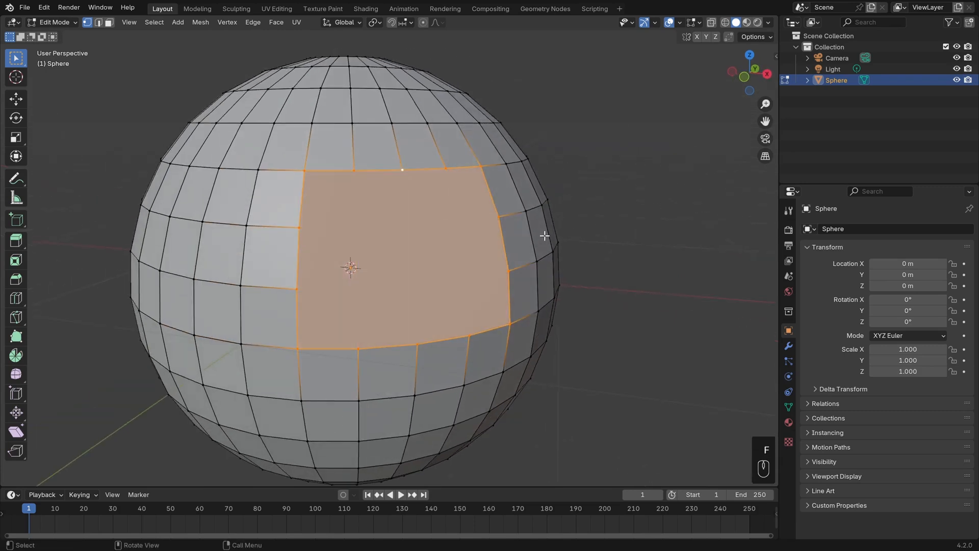
pyautogui.hotkey('ctrl', 'z')
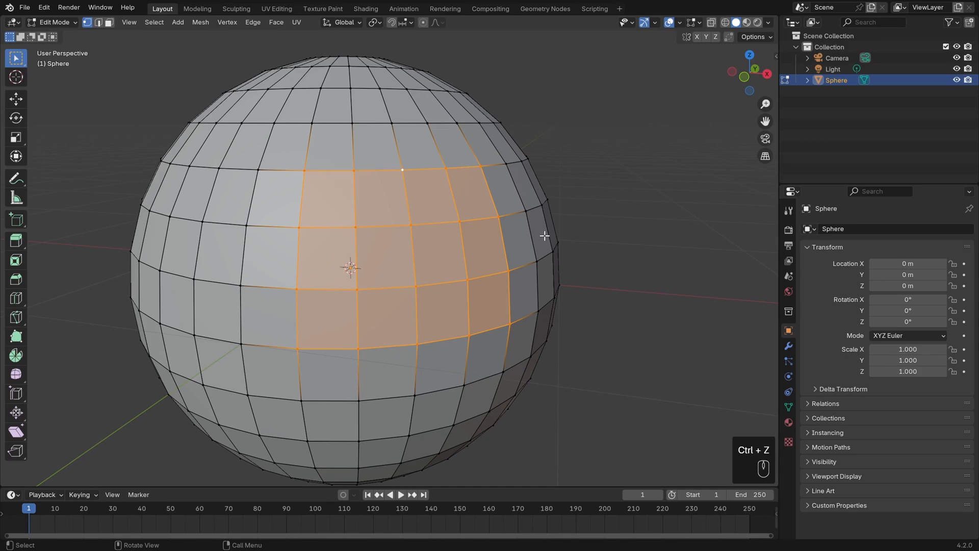
# Select the four edges meeting at a central vertex of the filled patch.
pyautogui.click(356, 227)
pyautogui.moveTo(425, 236); pyautogui.dragTo(444, 262, button='middle')
pyautogui.scroll(1, 439, 267)
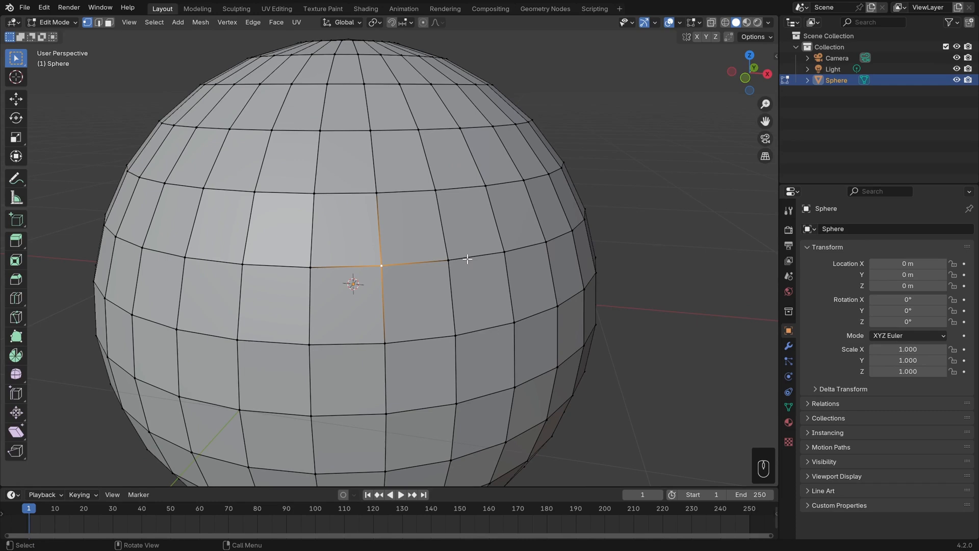
pyautogui.press('2')
pyautogui.keyDown('shift'); pyautogui.click(437, 263); pyautogui.keyUp('shift')
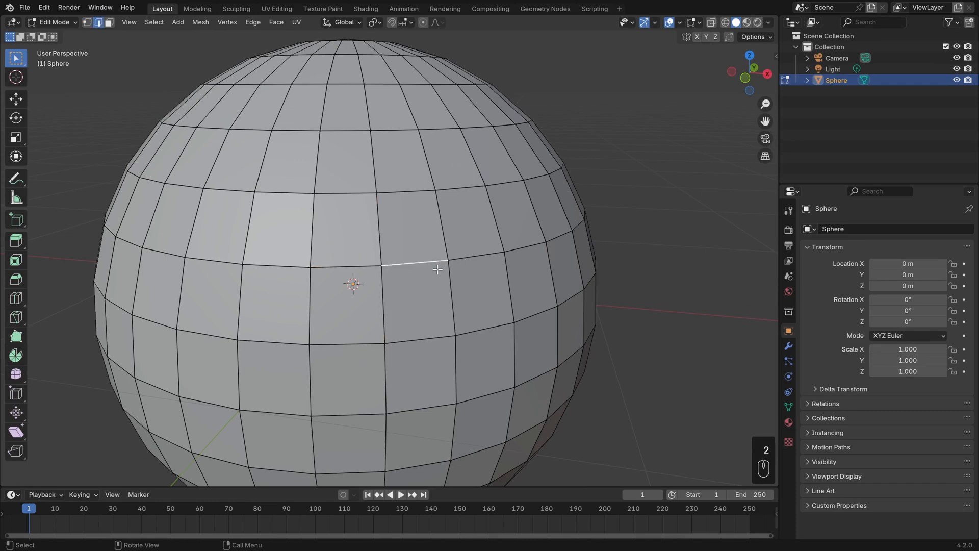
pyautogui.scroll(1, 387, 305)
pyautogui.keyDown('shift'); pyautogui.click(383, 307); pyautogui.keyUp('shift')
pyautogui.keyDown('shift'); pyautogui.click(352, 261); pyautogui.keyUp('shift')
pyautogui.keyDown('shift'); pyautogui.click(387, 242); pyautogui.keyUp('shift')
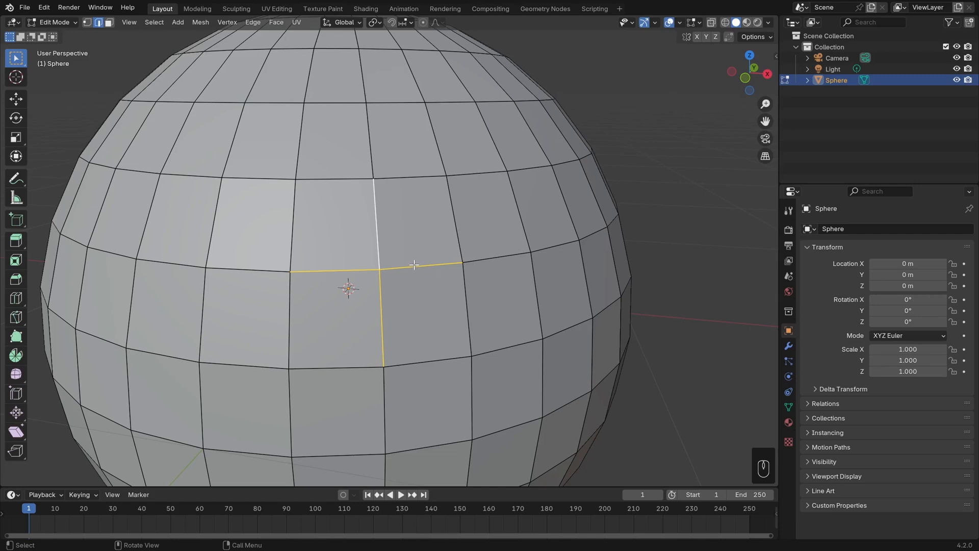
# Select the four faces surrounding that central vertex.
pyautogui.press('3')
pyautogui.click(417, 222)
pyautogui.keyDown('shift'); pyautogui.click(415, 307); pyautogui.keyUp('shift')
pyautogui.keyDown('shift'); pyautogui.click(353, 318); pyautogui.keyUp('shift')
pyautogui.keyDown('shift'); pyautogui.click(355, 229); pyautogui.keyUp('shift')
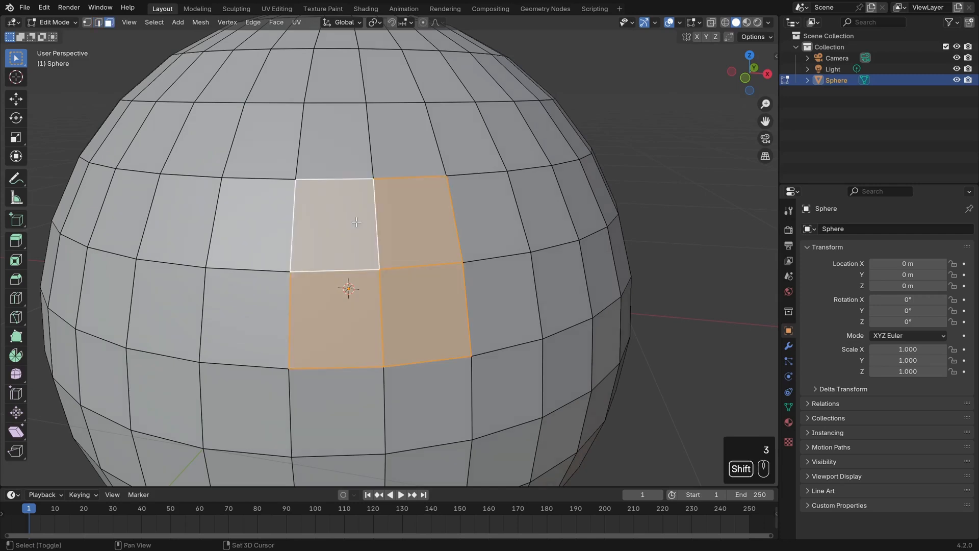
# Select the central vertex, delete it, and undo the deletion.
pyautogui.press('1')
pyautogui.click(378, 269)
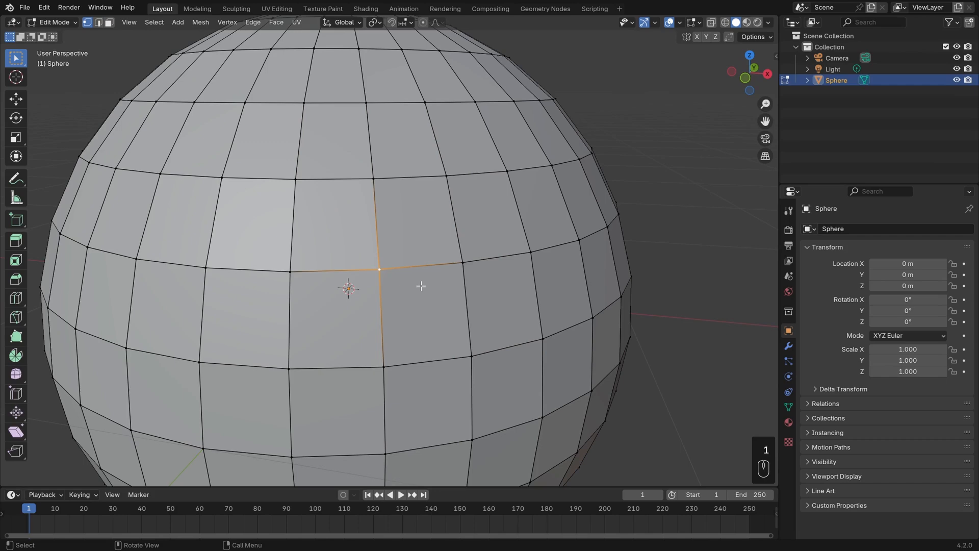
pyautogui.press('Delete')
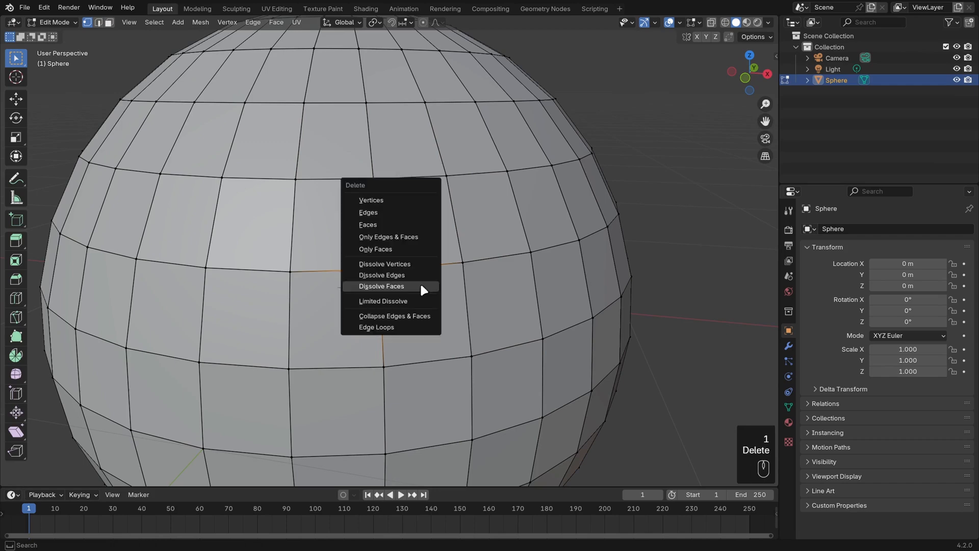
pyautogui.click(414, 202)
pyautogui.moveTo(414, 255); pyautogui.dragTo(400, 302, button='middle')
pyautogui.hotkey('ctrl', 'z')
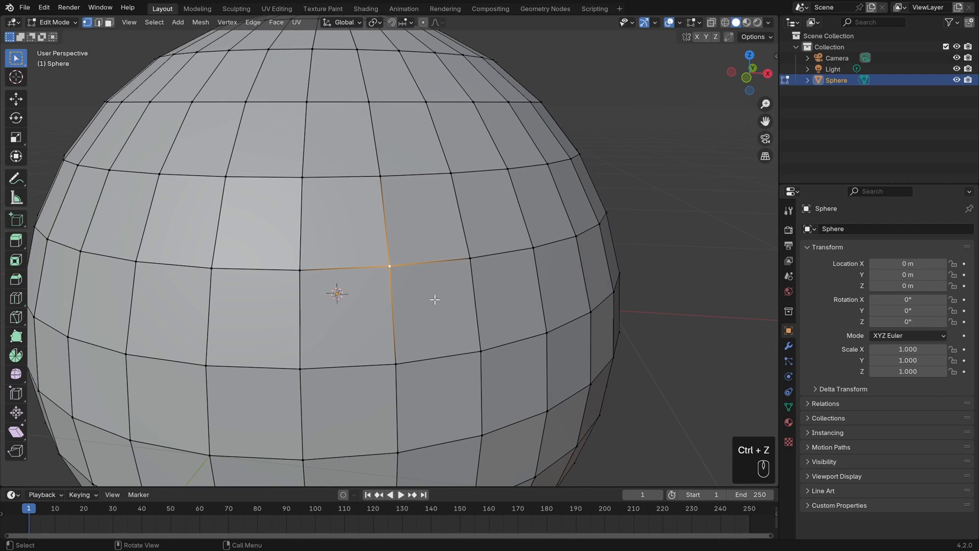
# Dissolve the central vertex, merging its four surrounding faces into one.
pyautogui.press('Delete')
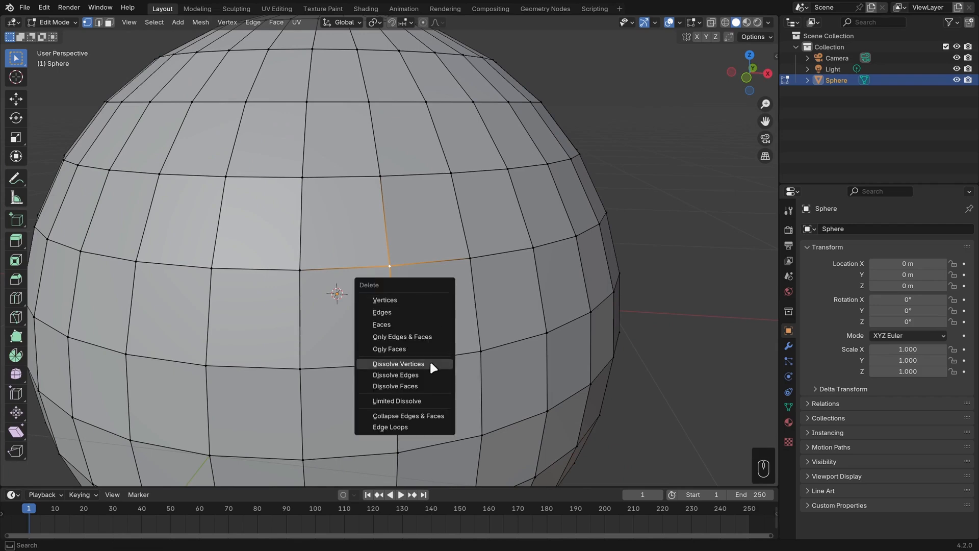
pyautogui.click(429, 363)
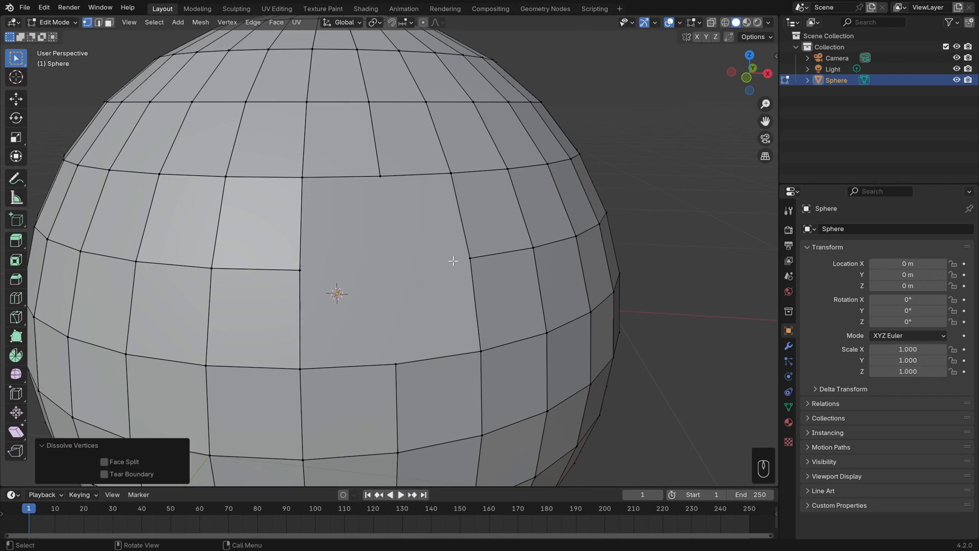
pyautogui.moveTo(407, 280); pyautogui.dragTo(428, 284, button='middle')
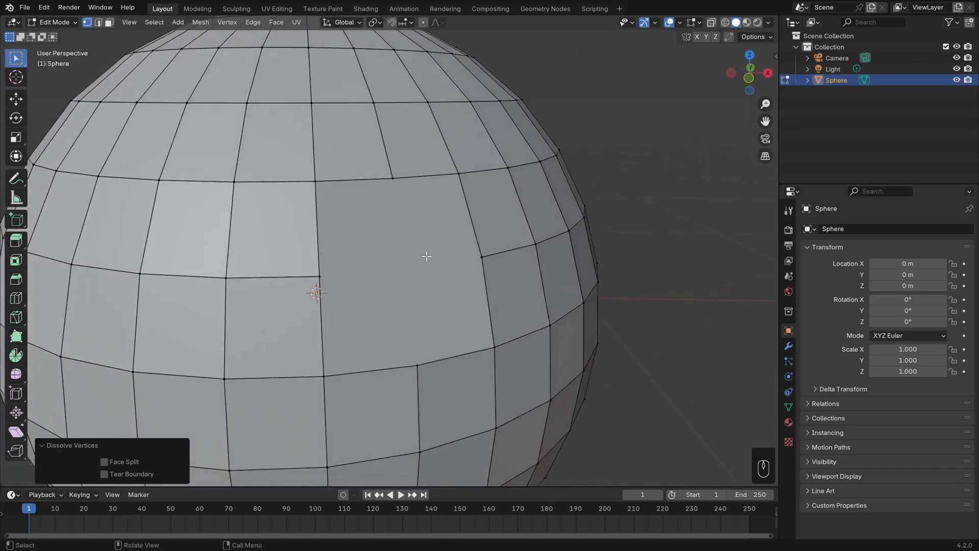
# In edge mode, select the horizontal row of edges crossing the merged face and dissolve them.
pyautogui.press('2')
pyautogui.click(271, 278)
pyautogui.keyDown('shift'); pyautogui.moveTo(270, 279); pyautogui.dragTo(376, 285, button='middle'); pyautogui.keyUp('shift')
pyautogui.keyDown('shift'); pyautogui.click(213, 266); pyautogui.keyUp('shift')
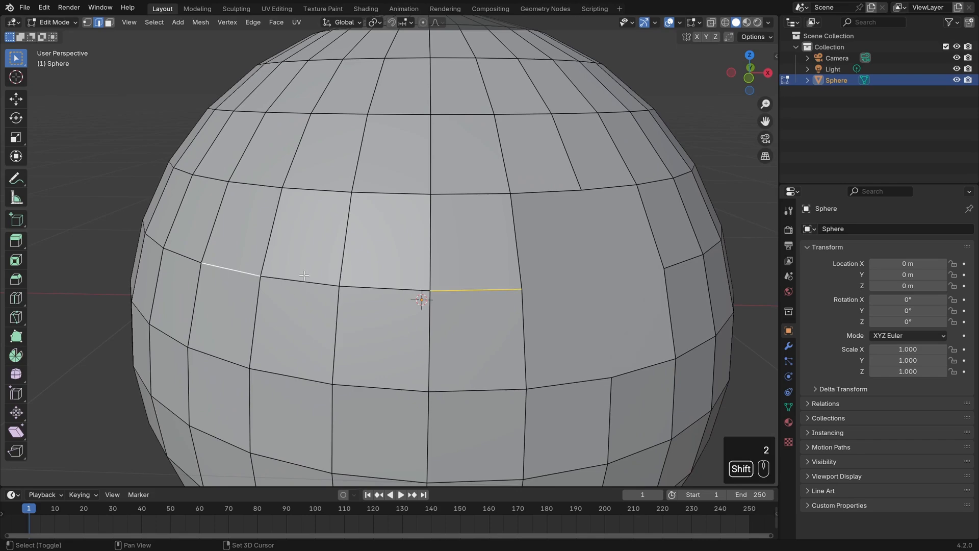
pyautogui.keyDown('shift'); pyautogui.click(304, 278); pyautogui.keyUp('shift')
pyautogui.keyDown('shift'); pyautogui.click(377, 288); pyautogui.keyUp('shift')
pyautogui.press('Delete')
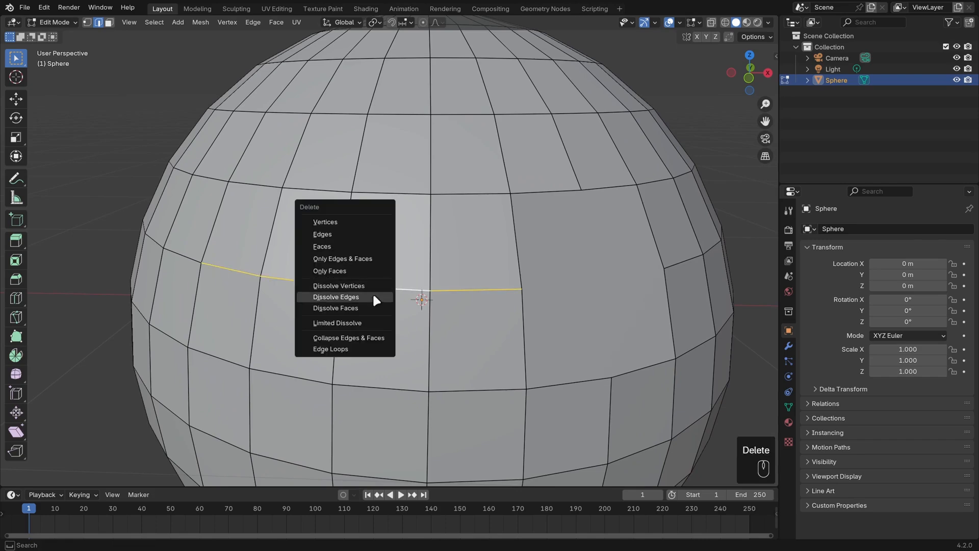
pyautogui.click(373, 296)
pyautogui.moveTo(478, 334); pyautogui.dragTo(465, 329, button='middle')
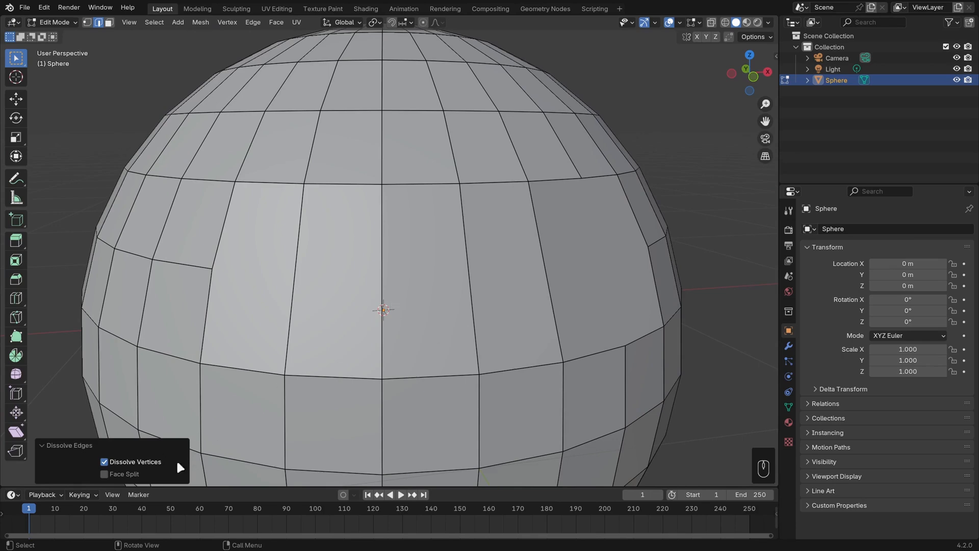
# Compare the edge dissolve with the Dissolve Vertices option turned off, then turn it back on.
pyautogui.click(146, 460)
pyautogui.moveTo(463, 287); pyautogui.dragTo(533, 280, button='middle')
pyautogui.keyDown('shift'); pyautogui.moveTo(533, 280); pyautogui.dragTo(426, 299, button='middle'); pyautogui.keyUp('shift')
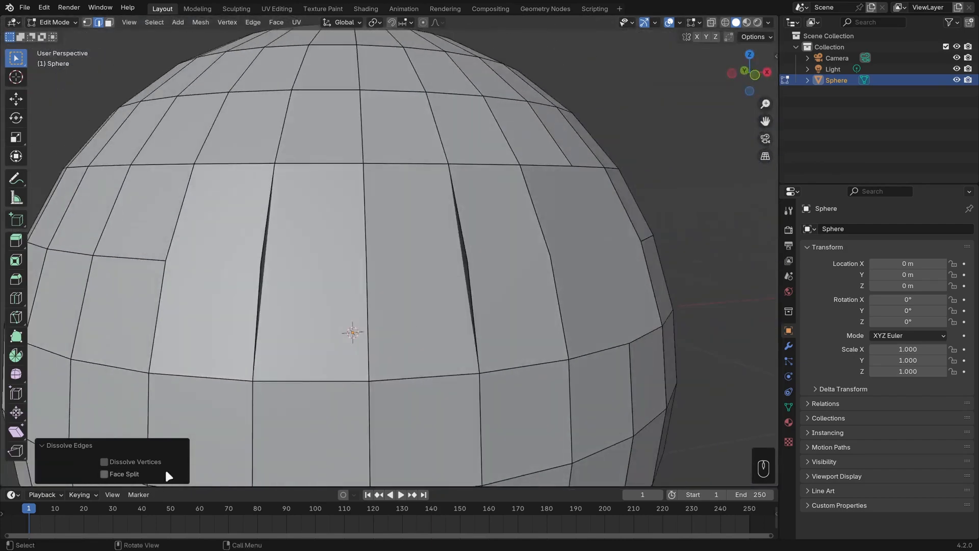
pyautogui.click(139, 461)
pyautogui.moveTo(473, 329); pyautogui.dragTo(437, 334, button='middle')
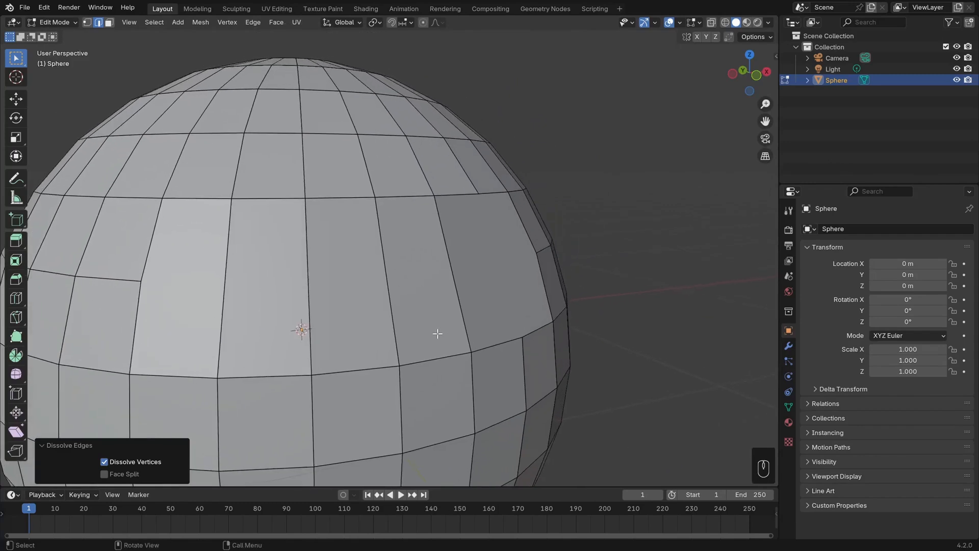
# In vertex mode, dissolve the leftover vertex on the edge of the large face.
pyautogui.press('1')
pyautogui.click(143, 281)
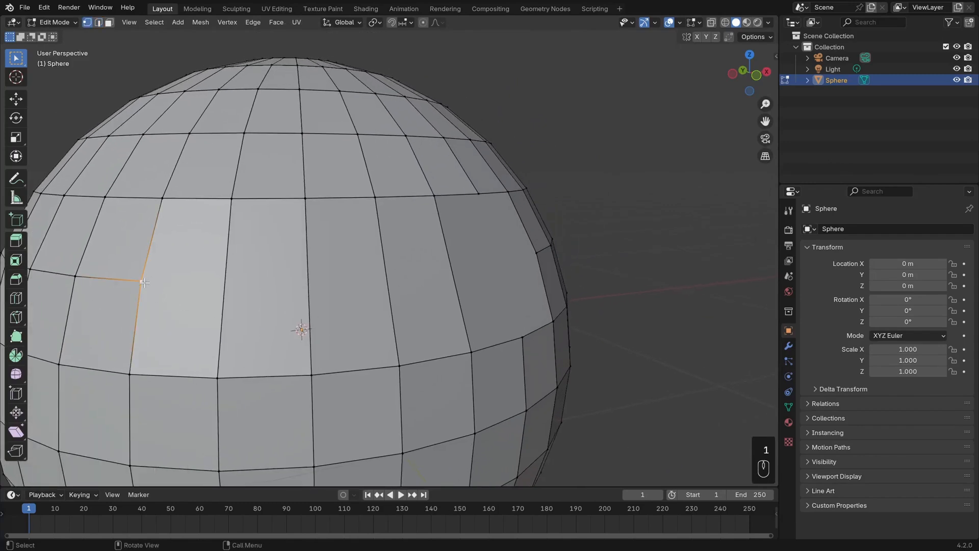
pyautogui.press('Delete')
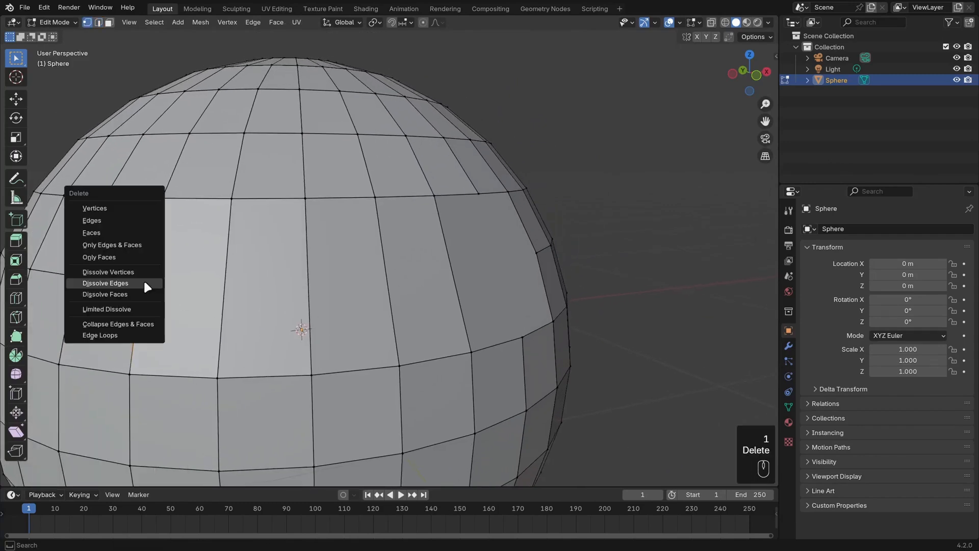
pyautogui.click(131, 269)
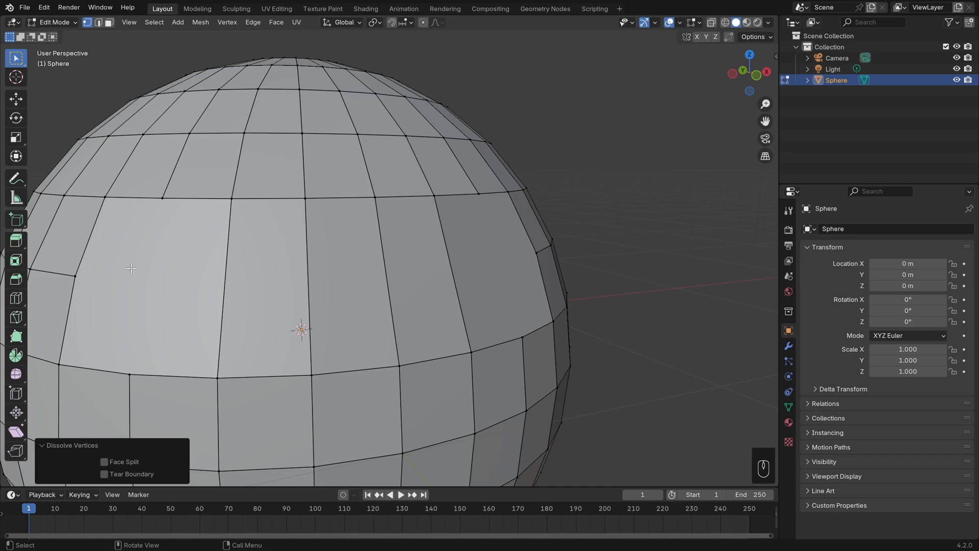
# Select two neighbouring vertices on the upper ring and vertex-slide one onto the other.
pyautogui.keyDown('shift'); pyautogui.moveTo(200, 202); pyautogui.dragTo(233, 208, button='middle'); pyautogui.keyUp('shift')
pyautogui.click(289, 209)
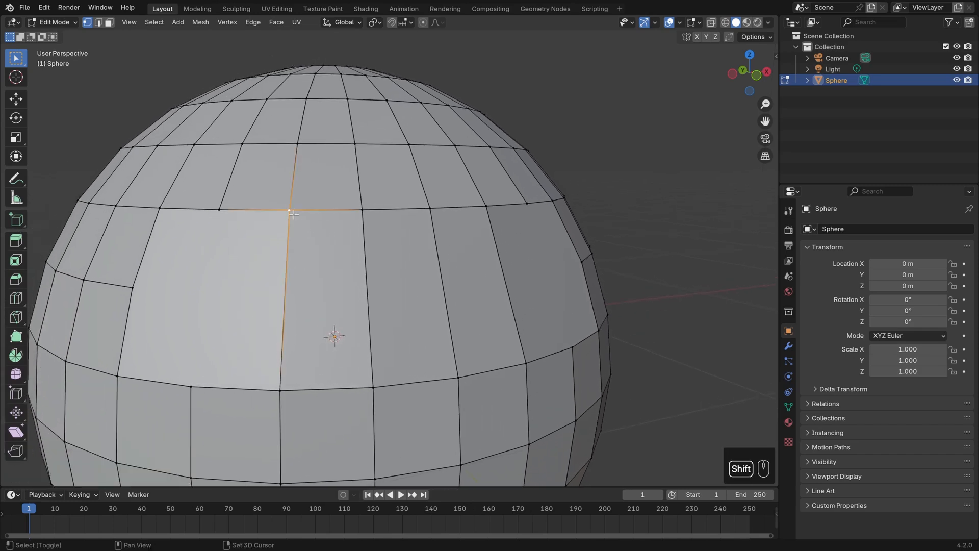
pyautogui.keyDown('shift'); pyautogui.click(362, 209); pyautogui.keyUp('shift')
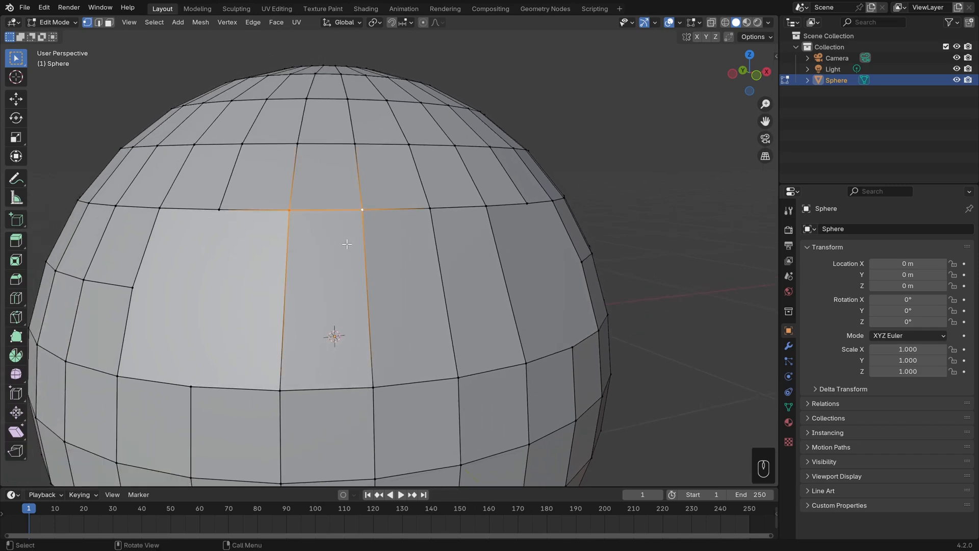
pyautogui.press('m')
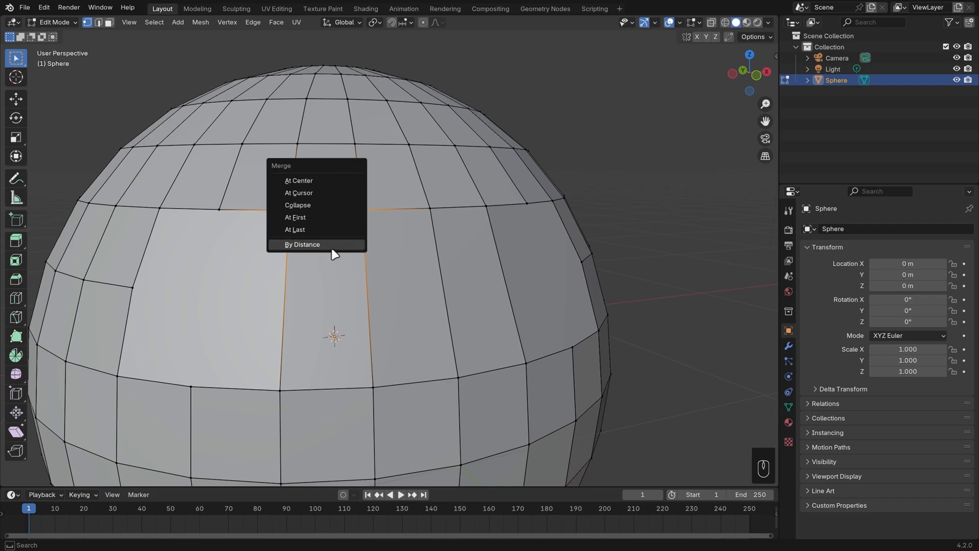
pyautogui.press('Escape')
pyautogui.scroll(1, 370, 211)
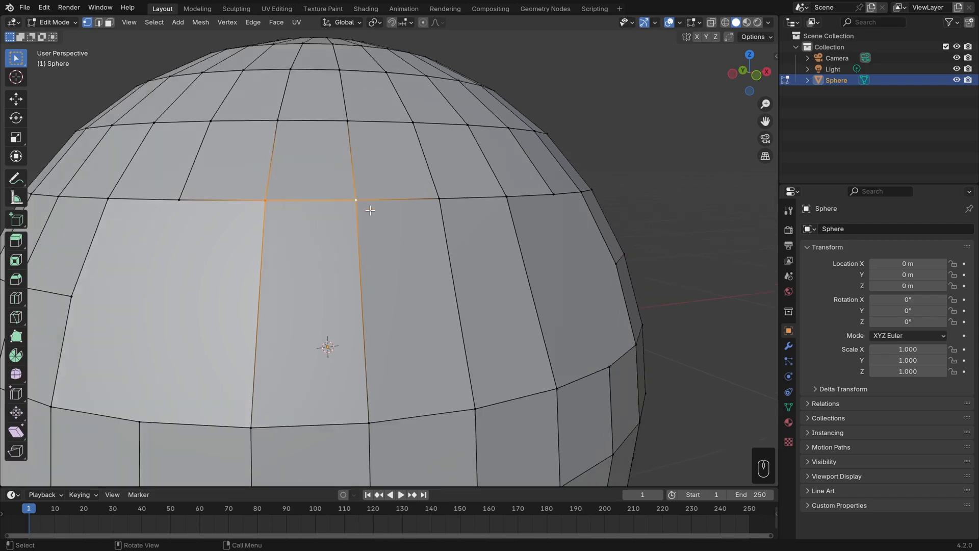
pyautogui.click(258, 204)
pyautogui.press('g')
pyautogui.press('g')
pyautogui.click(420, 218)
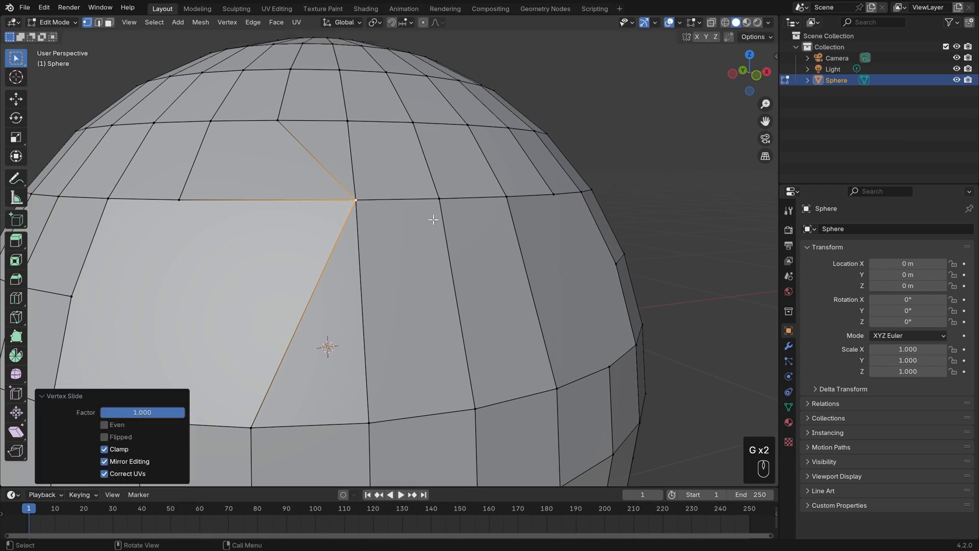
# Select the overlapping corner vertices and merge them by distance.
pyautogui.hotkey('alt', 'a')
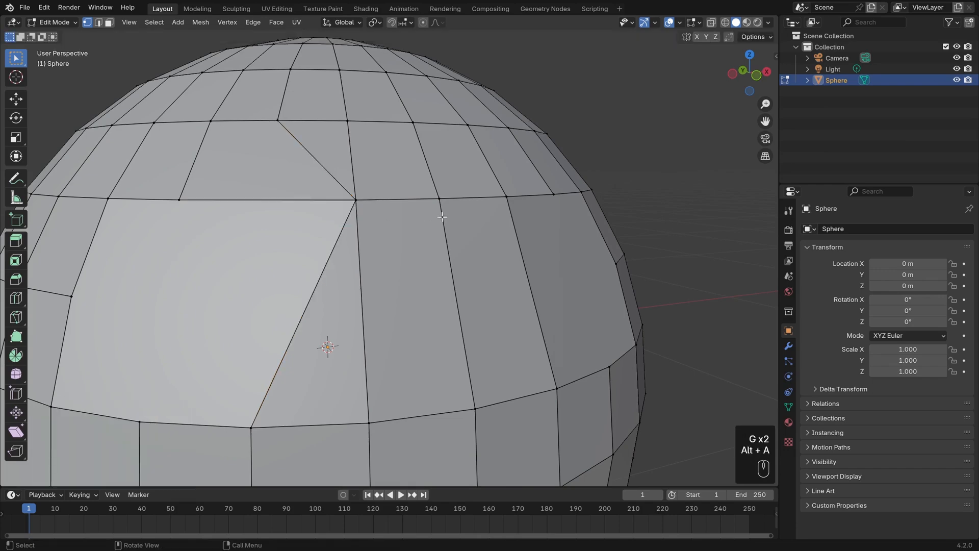
pyautogui.press('a')
pyautogui.hotkey('alt', 'a')
pyautogui.click(326, 182)
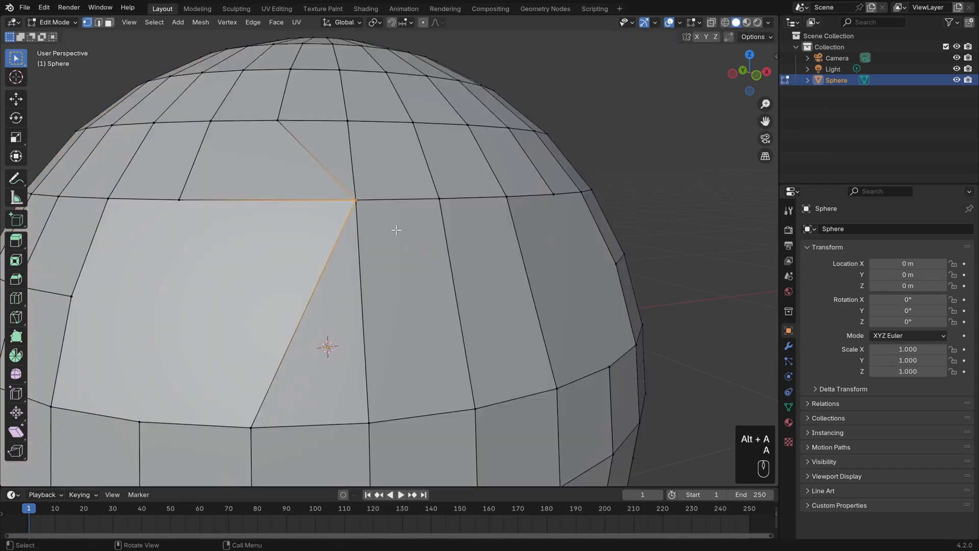
pyautogui.moveTo(396, 229); pyautogui.dragTo(395, 244, button='middle')
pyautogui.press('m')
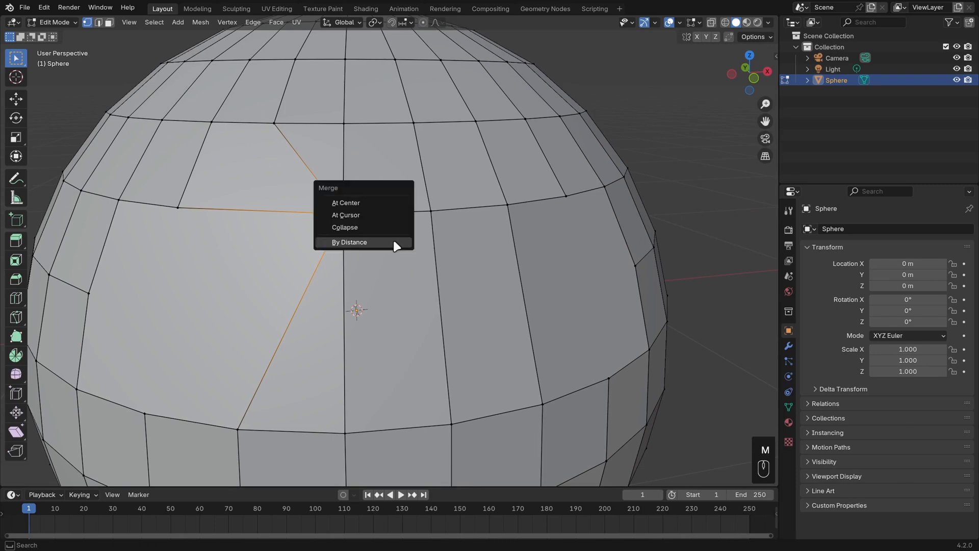
pyautogui.click(395, 243)
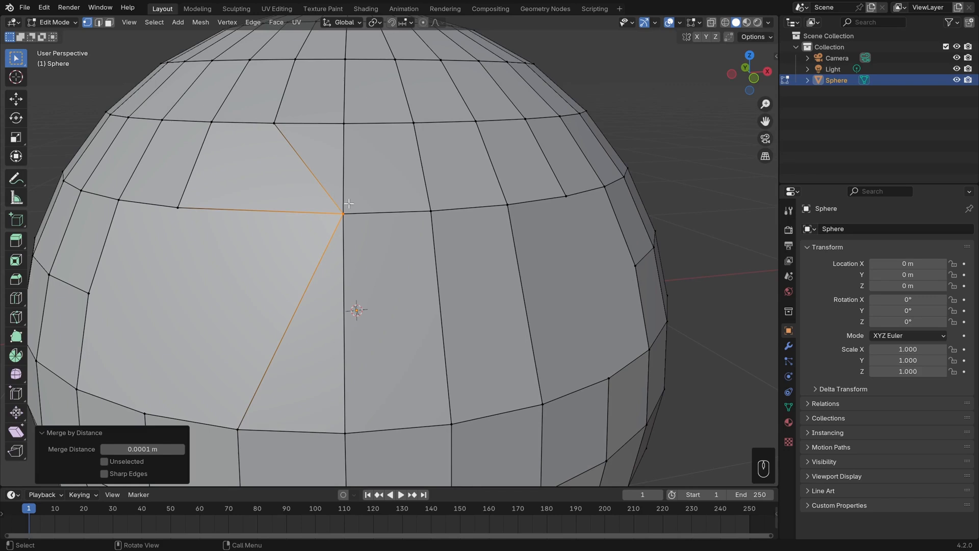
# Enable X-Ray and box-select the vertices stacked at the slid corner.
pyautogui.press('b')
pyautogui.moveTo(311, 180); pyautogui.dragTo(407, 284)
pyautogui.scroll(2, 391, 219)
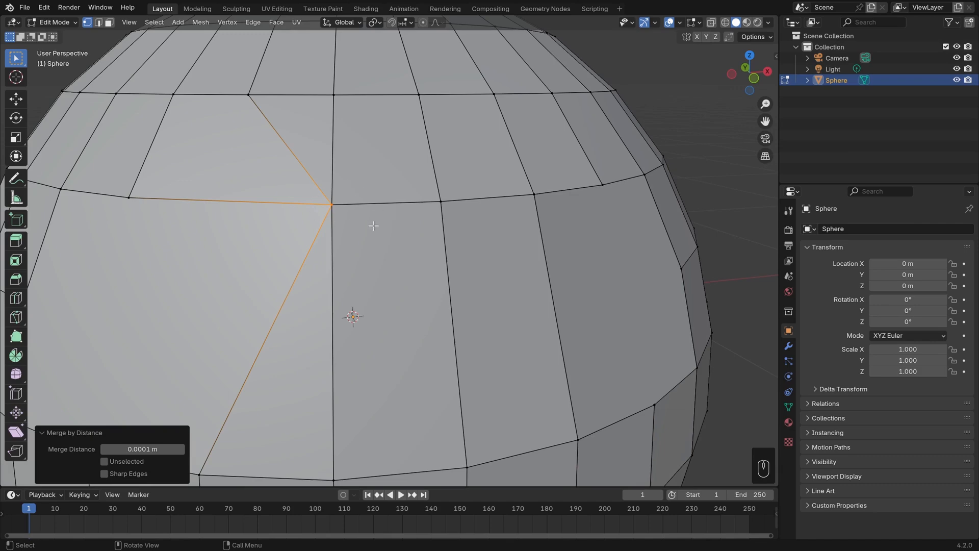
pyautogui.press('z')
pyautogui.press('z')
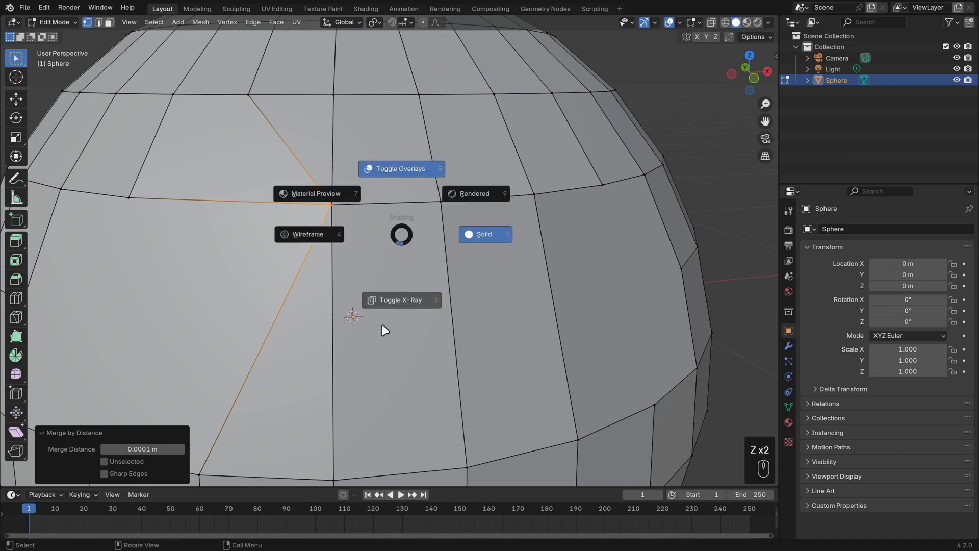
pyautogui.click(382, 332)
pyautogui.scroll(3, 388, 262)
pyautogui.hotkey('alt', 'a')
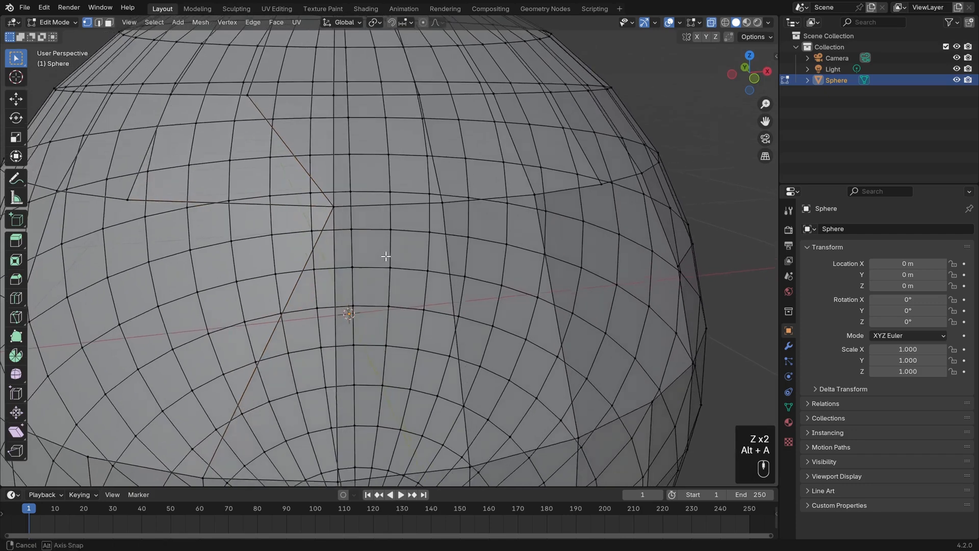
pyautogui.press('b')
pyautogui.moveTo(324, 192); pyautogui.dragTo(338, 212)
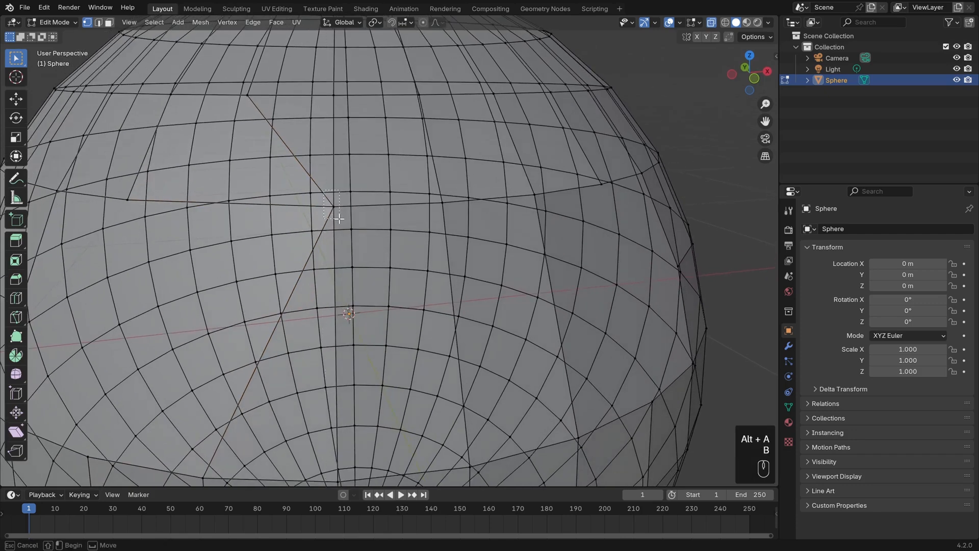
# Reselect the stacked corner vertices, return to solid shading, and merge them by distance.
pyautogui.press('z')
pyautogui.press('z')
pyautogui.click(289, 216)
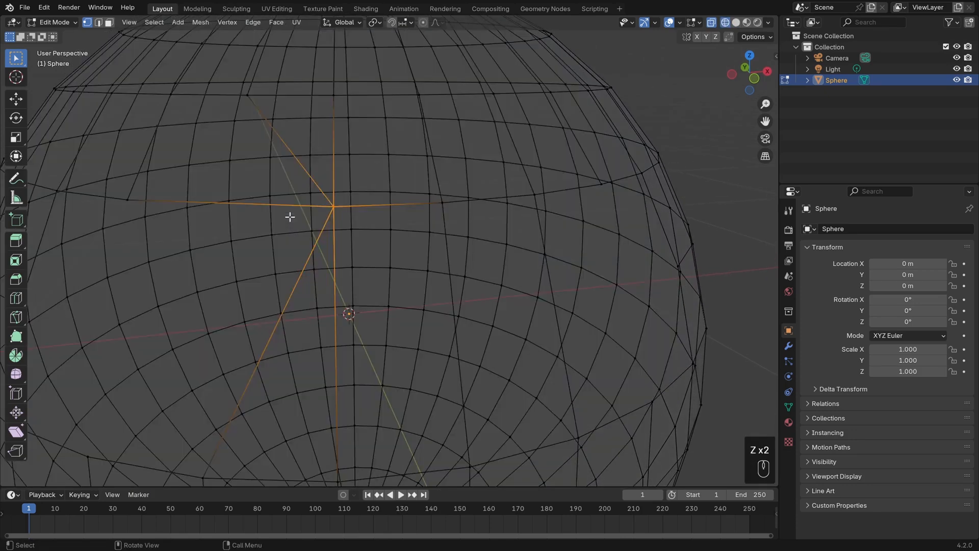
pyautogui.press('z')
pyautogui.click(443, 224)
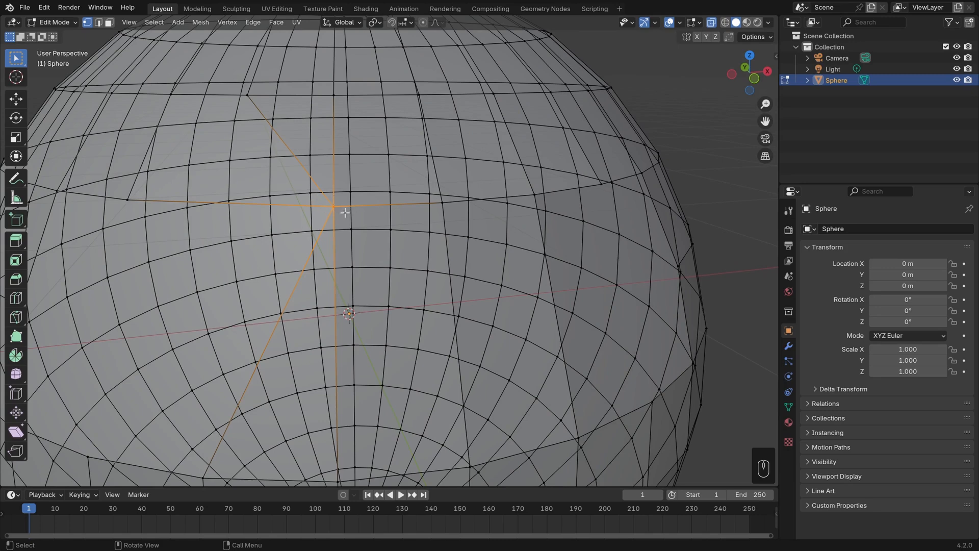
pyautogui.click(330, 207)
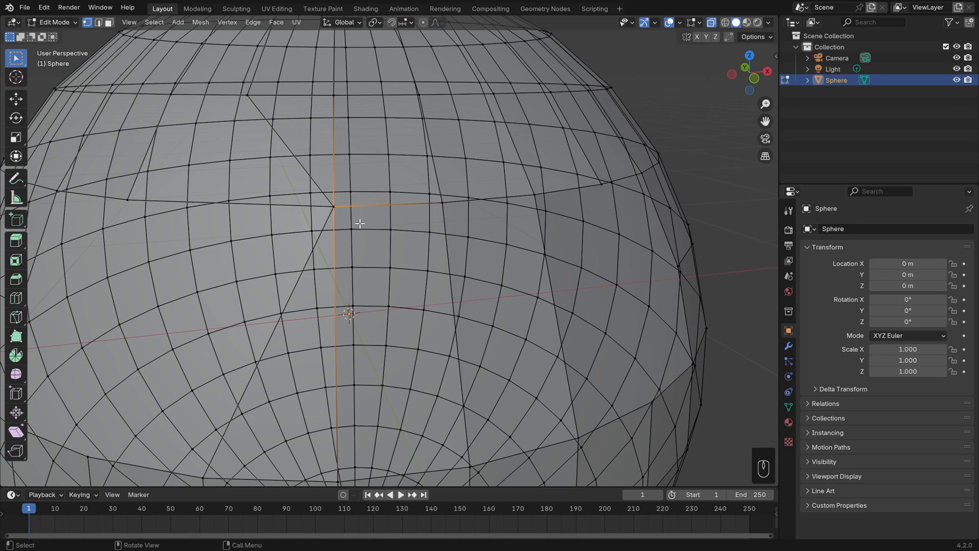
pyautogui.keyDown('shift'); pyautogui.click(331, 220); pyautogui.keyUp('shift')
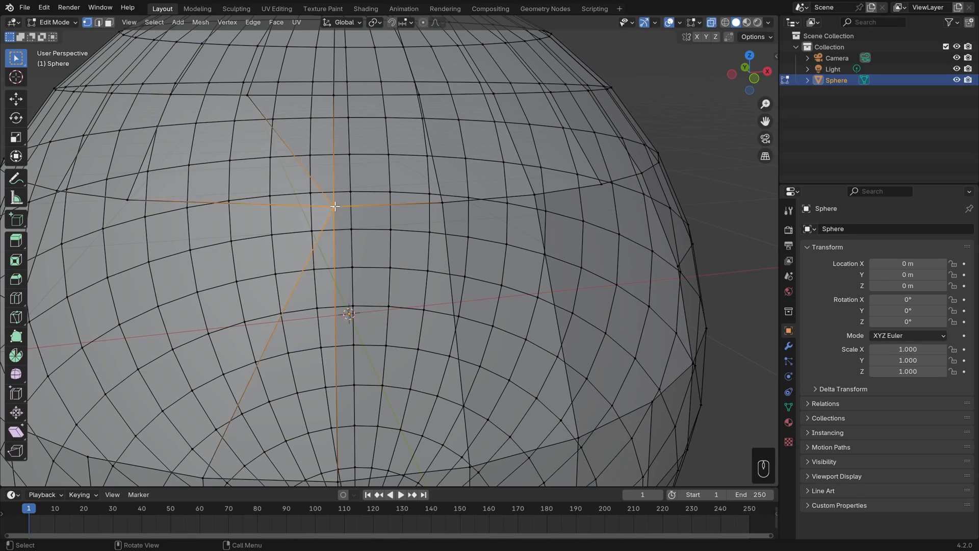
pyautogui.press('z')
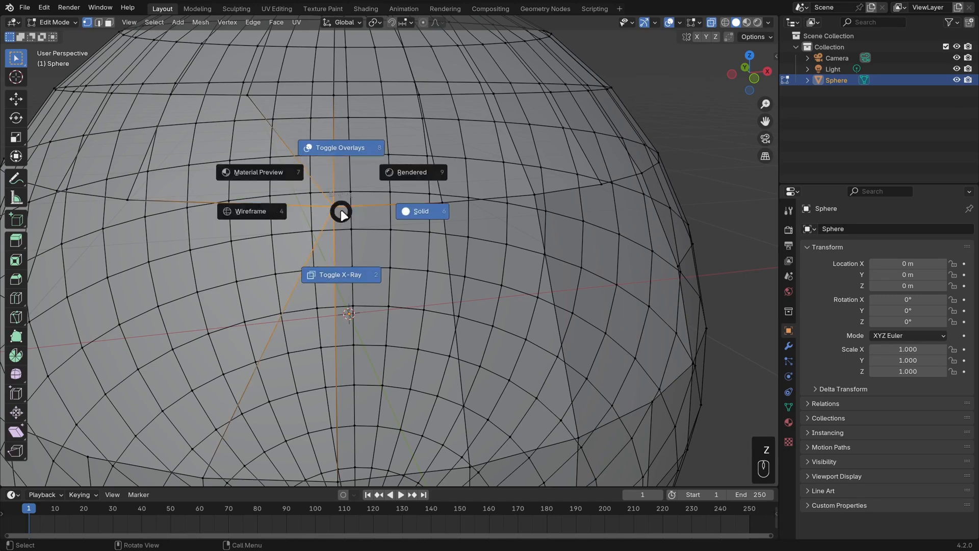
pyautogui.click(344, 297)
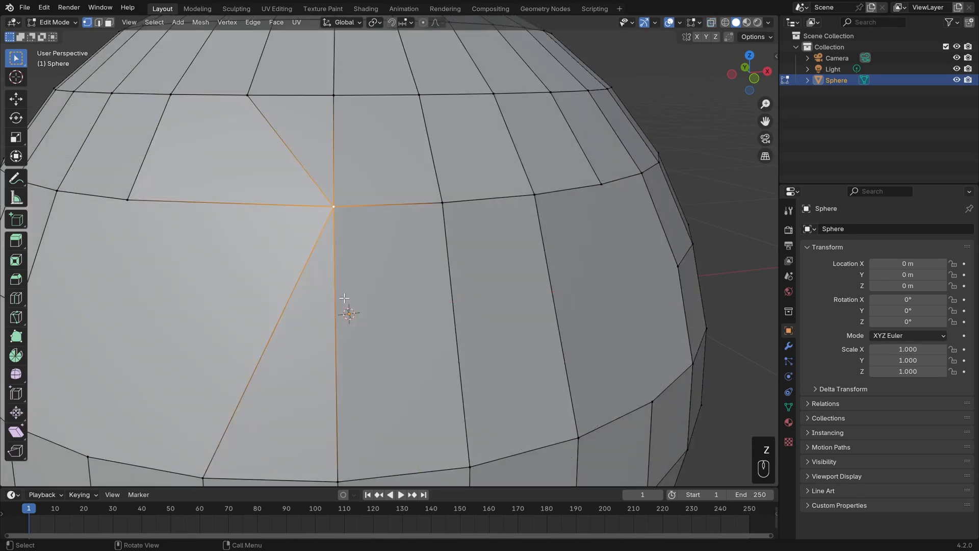
pyautogui.press('m')
pyautogui.click(375, 253)
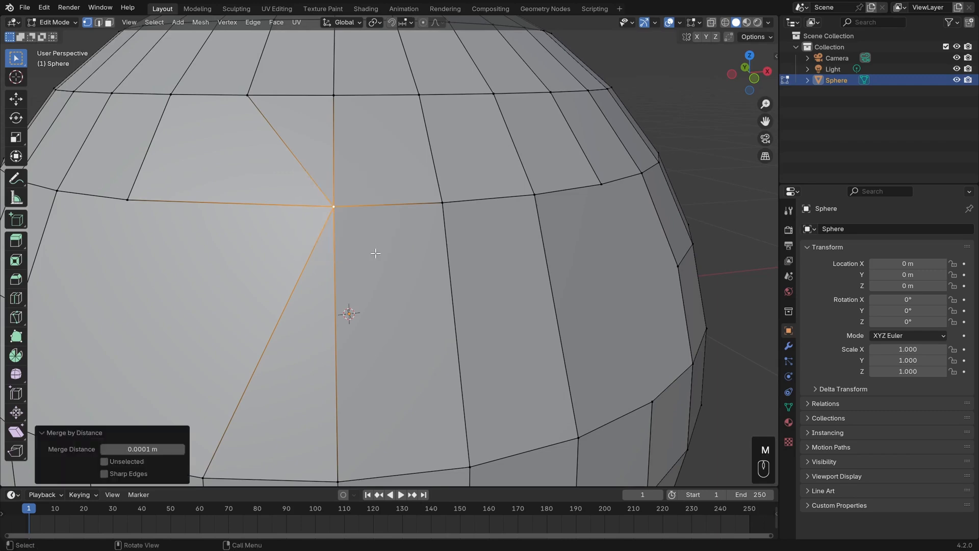
# Move the corner vertex slightly a few times.
pyautogui.press('g')
pyautogui.click(347, 199)
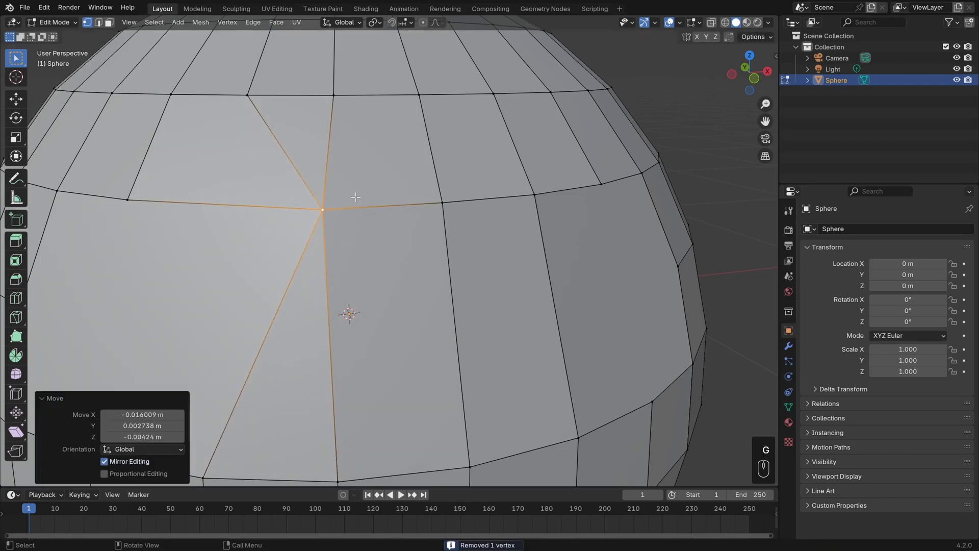
pyautogui.click(388, 186)
pyautogui.press('g')
pyautogui.click(340, 202)
pyautogui.press('g')
pyautogui.click(349, 203)
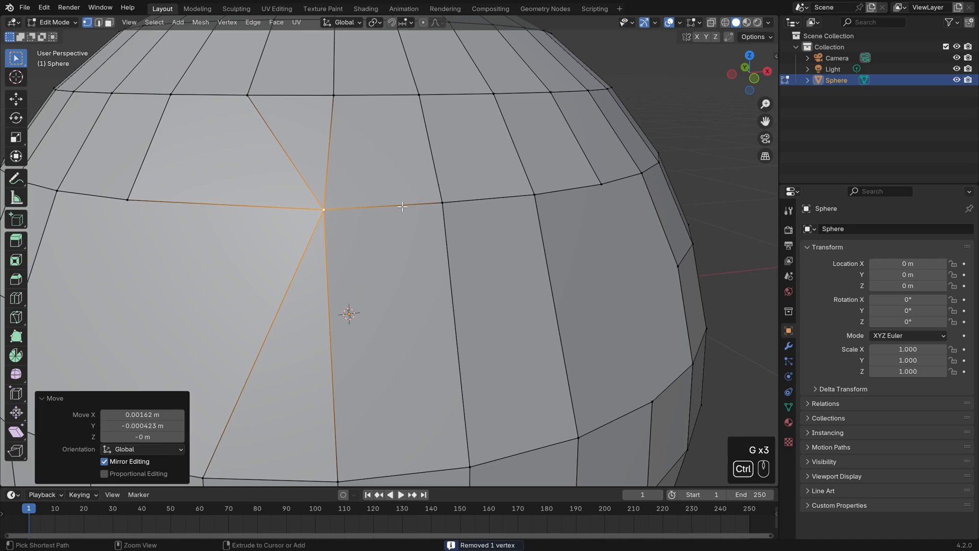
# Undo the moves, merges and vertex slide.
pyautogui.hotkey('ctrl', 'z')
pyautogui.hotkey('ctrl', 'z')
pyautogui.hotkey('ctrl', 'z')
pyautogui.hotkey('ctrl', 'z')
pyautogui.hotkey('ctrl', 'z')
pyautogui.hotkey('ctrl', 'z')
pyautogui.hotkey('ctrl', 'z')
pyautogui.hotkey('ctrl', 'z')
pyautogui.hotkey('ctrl', 'z')
pyautogui.hotkey('ctrl', 'z')
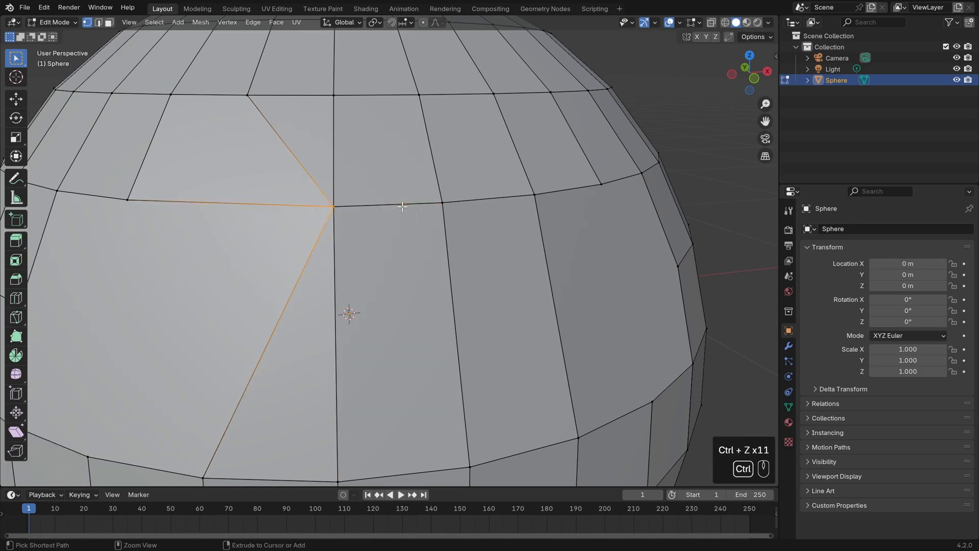
pyautogui.hotkey('ctrl', 'z')
# Rip the top vertex of the central vertical edge, pull it down slightly, and select the vertex left above.
pyautogui.click(338, 207)
pyautogui.keyDown('shift'); pyautogui.moveTo(371, 225); pyautogui.dragTo(367, 214, button='middle'); pyautogui.keyUp('shift')
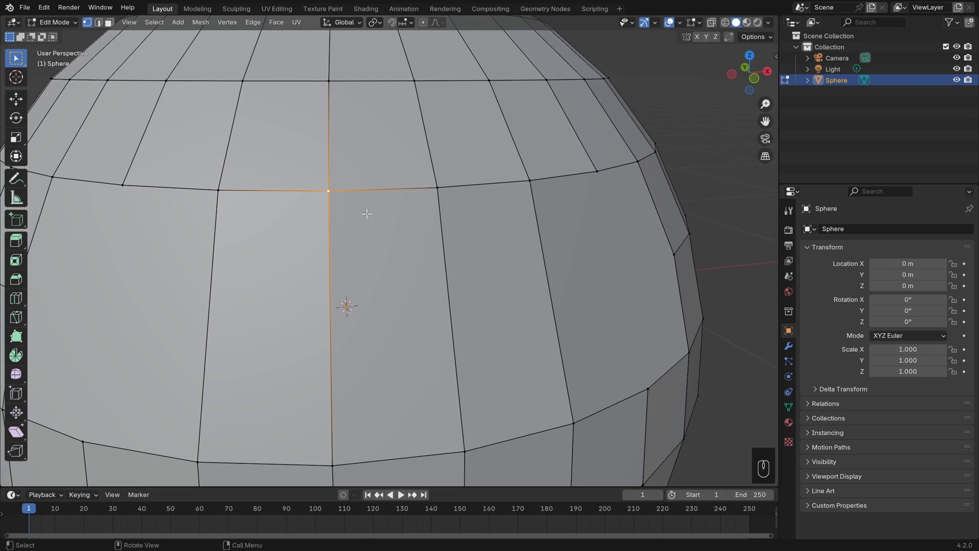
pyautogui.click(225, 22)
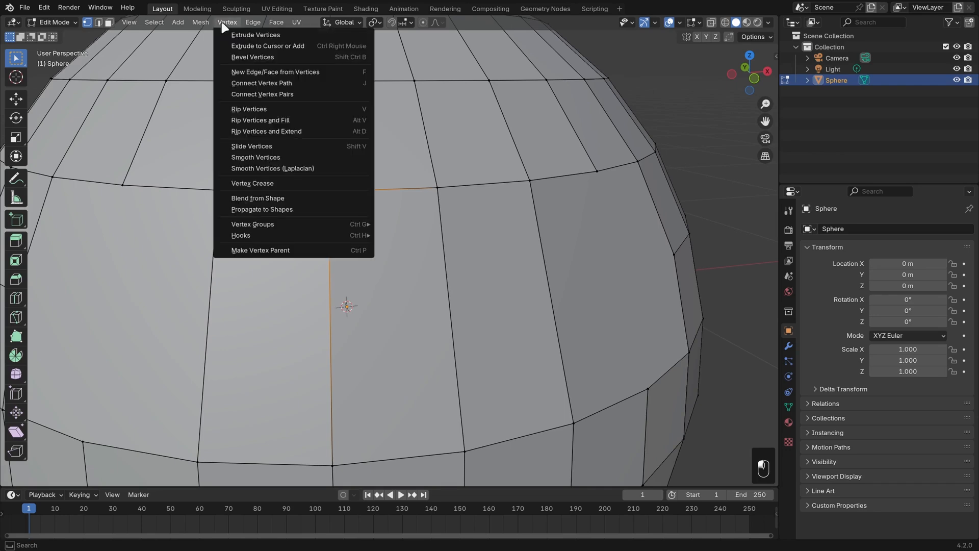
pyautogui.click(297, 108)
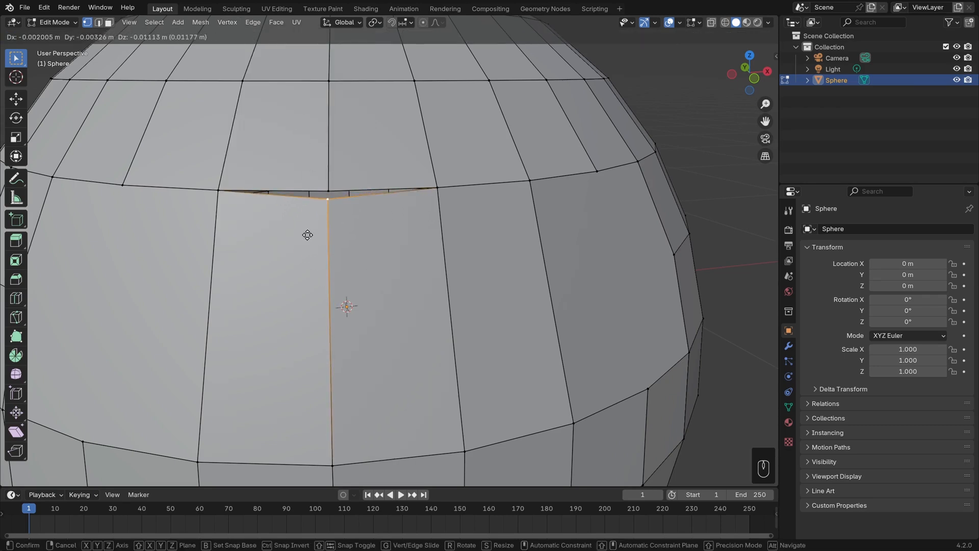
pyautogui.click(336, 251)
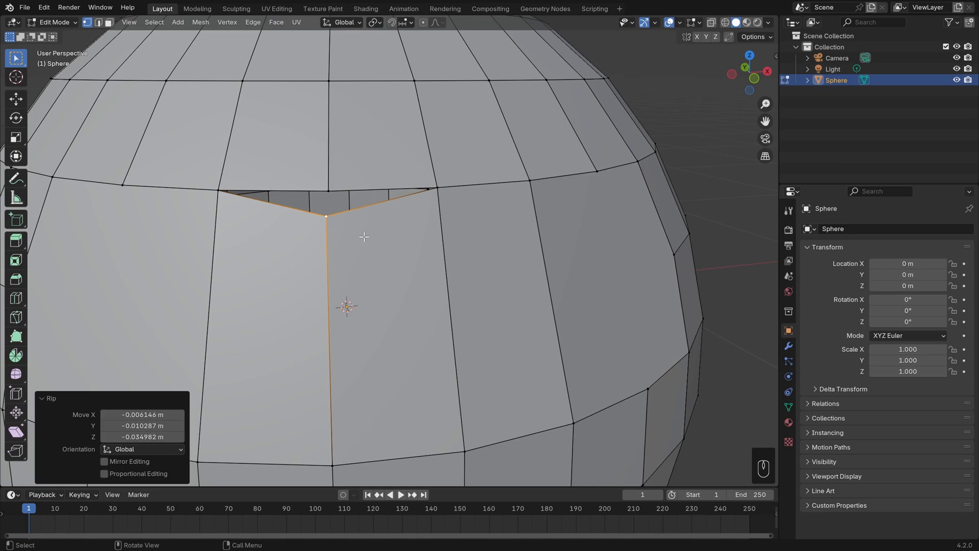
pyautogui.click(334, 181)
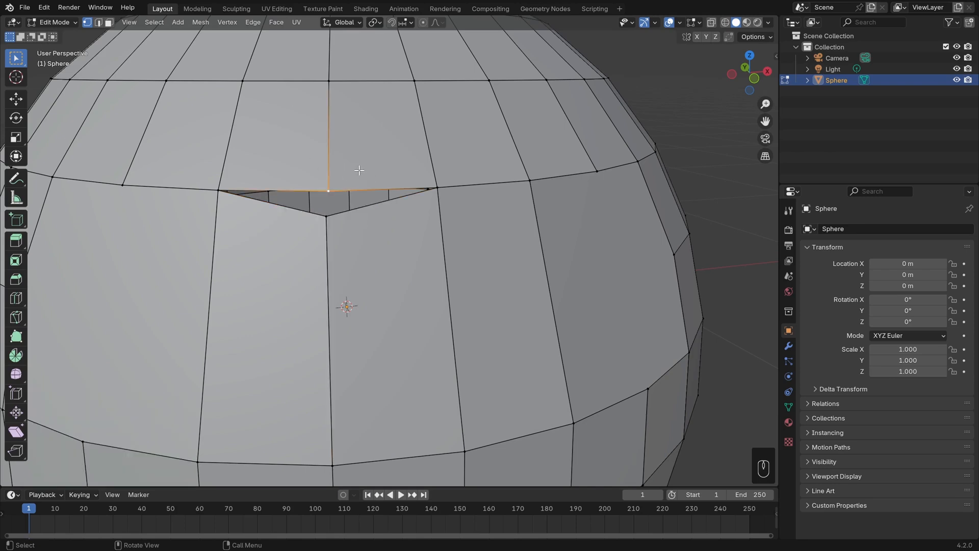
# Rip the selected vertex once more, then undo back to the unripped mesh.
pyautogui.press('v')
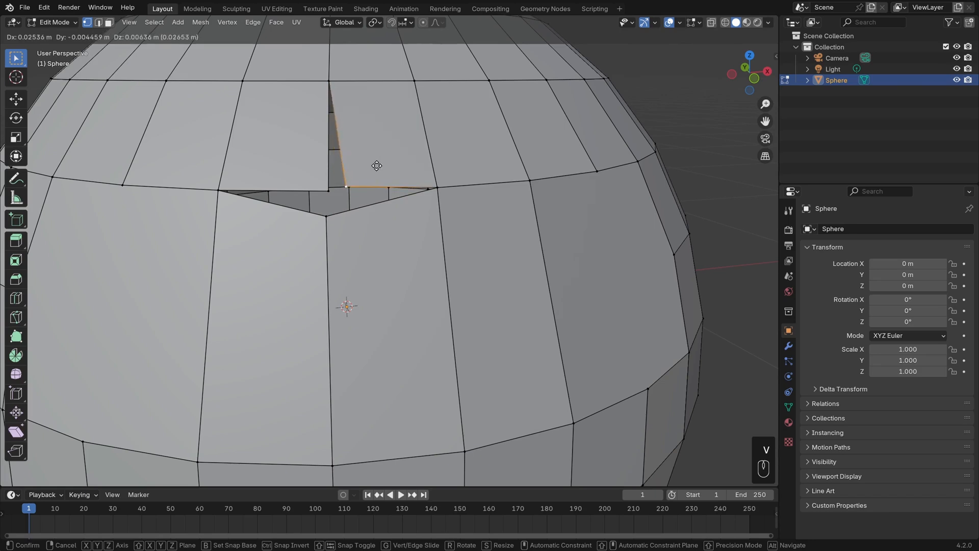
pyautogui.click(376, 165)
pyautogui.hotkey('ctrl', 'z')
pyautogui.hotkey('ctrl', 'z')
pyautogui.hotkey('ctrl', 'z')
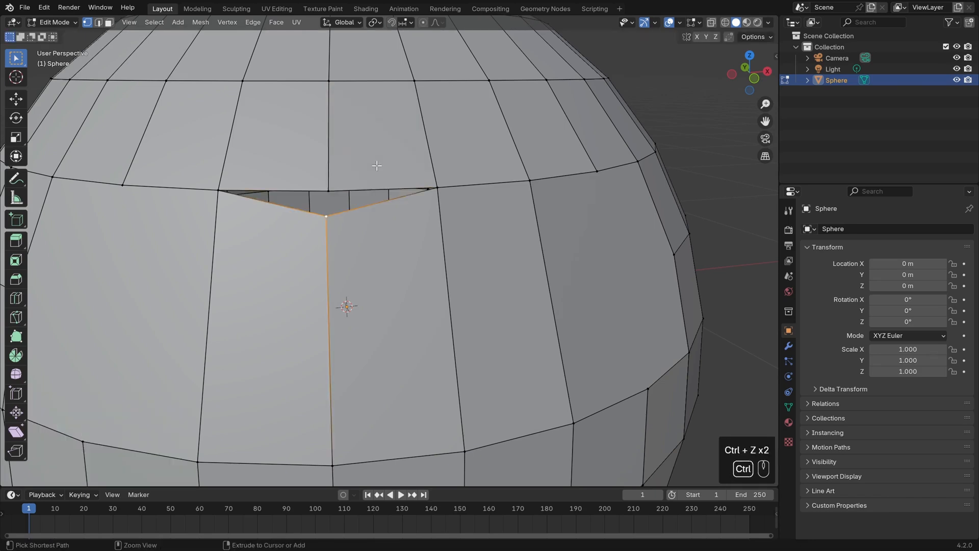
# Switch to edge selection, select a vertical run of edges on the sphere's front, and rip them open.
pyautogui.press('2')
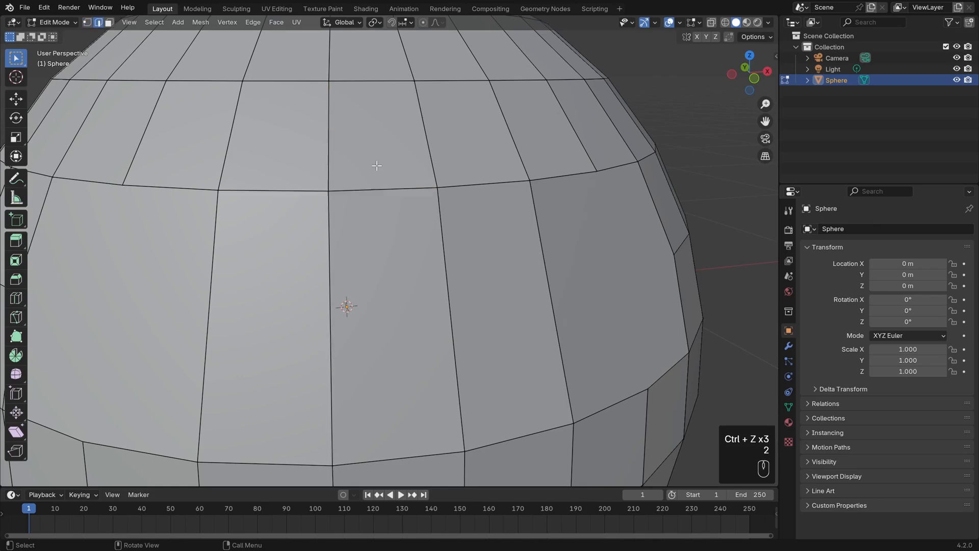
pyautogui.keyDown('shift'); pyautogui.click(427, 142); pyautogui.keyUp('shift')
pyautogui.keyDown('shift'); pyautogui.click(438, 320); pyautogui.keyUp('shift')
pyautogui.scroll(-3, 439, 320)
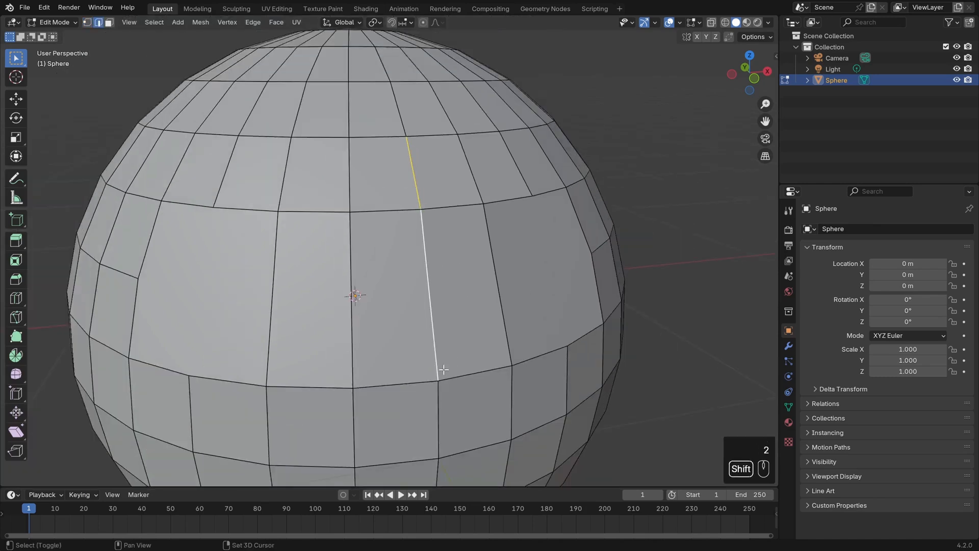
pyautogui.keyDown('shift'); pyautogui.click(433, 401); pyautogui.keyUp('shift')
pyautogui.moveTo(433, 402); pyautogui.dragTo(426, 301, button='middle')
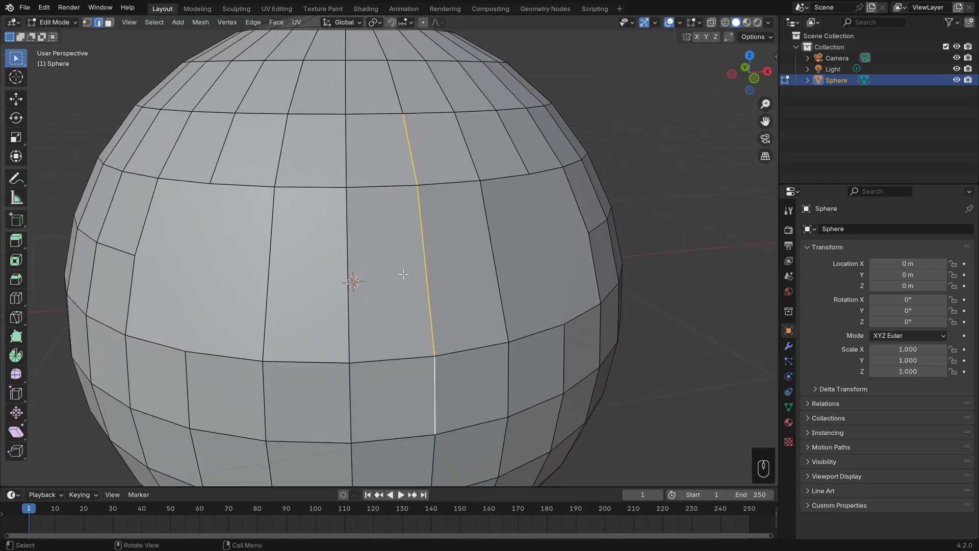
pyautogui.press('v')
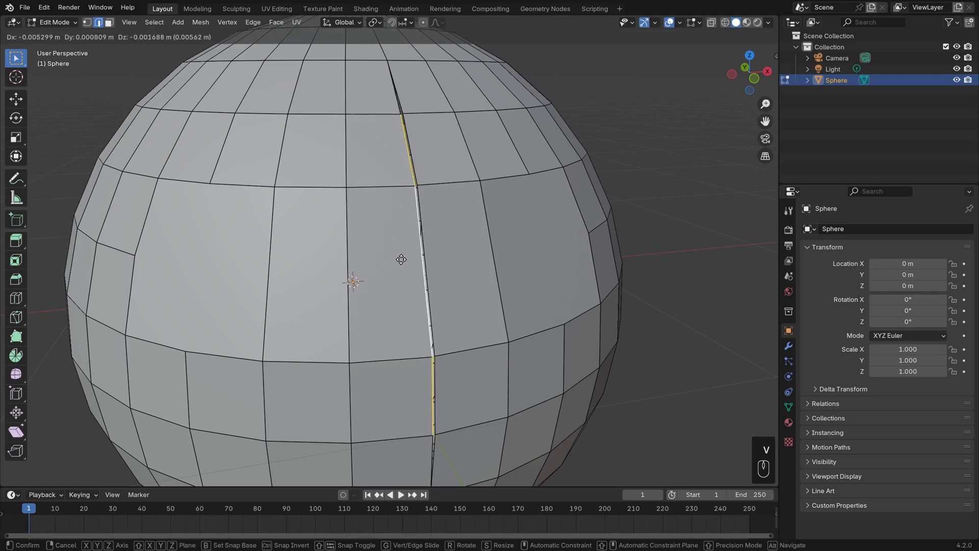
pyautogui.click(391, 259)
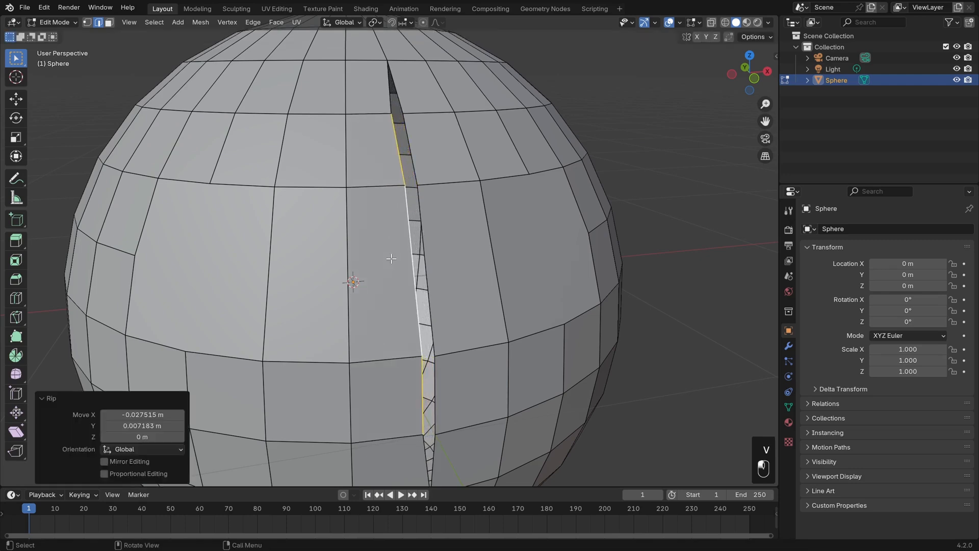
# Select the neighbouring vertical run of edges to the left and rip it apart as well.
pyautogui.click(347, 255)
pyautogui.keyDown('shift'); pyautogui.click(347, 152); pyautogui.keyUp('shift')
pyautogui.press('v')
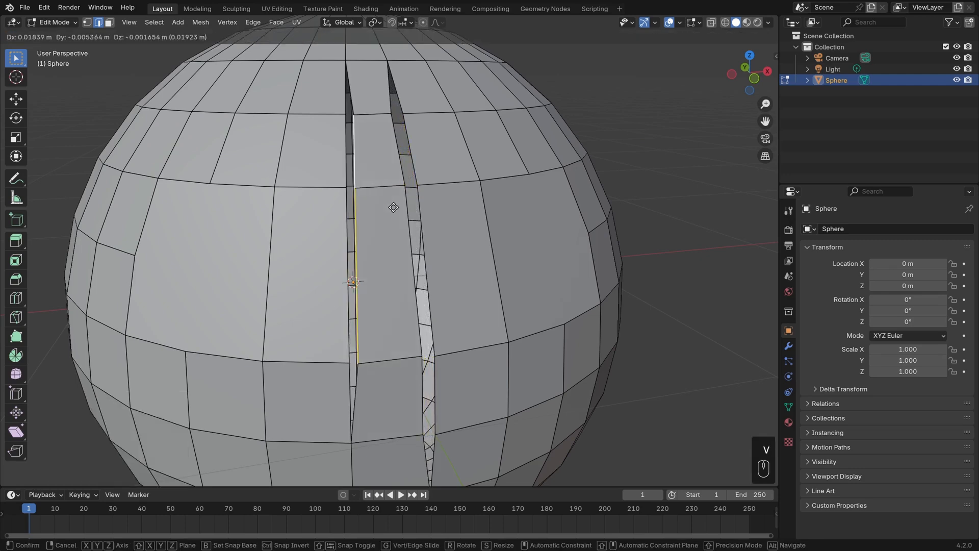
pyautogui.click(394, 207)
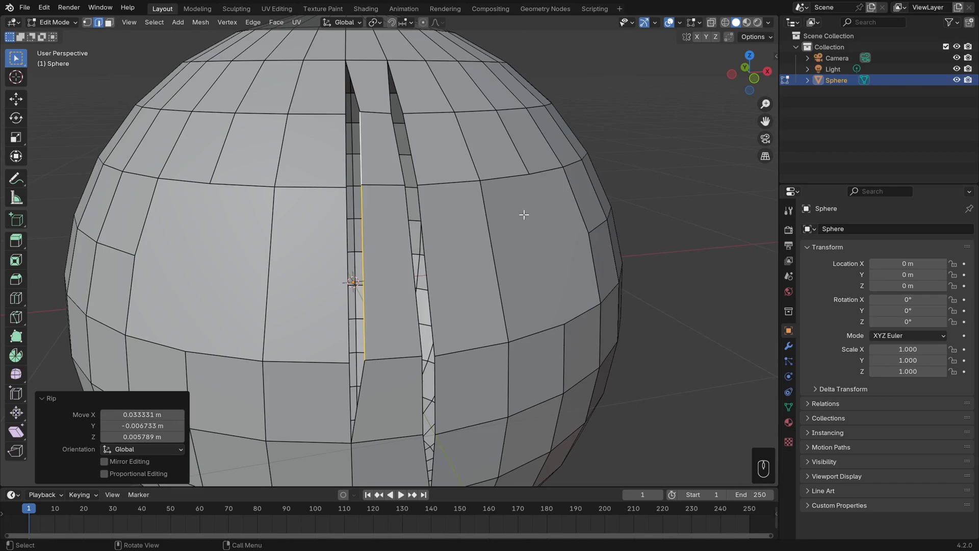
# Select two adjacent horizontal edges and use Rip Vertices and Fill, pulling them upward.
pyautogui.moveTo(525, 214); pyautogui.dragTo(372, 271, button='middle')
pyautogui.click(377, 238)
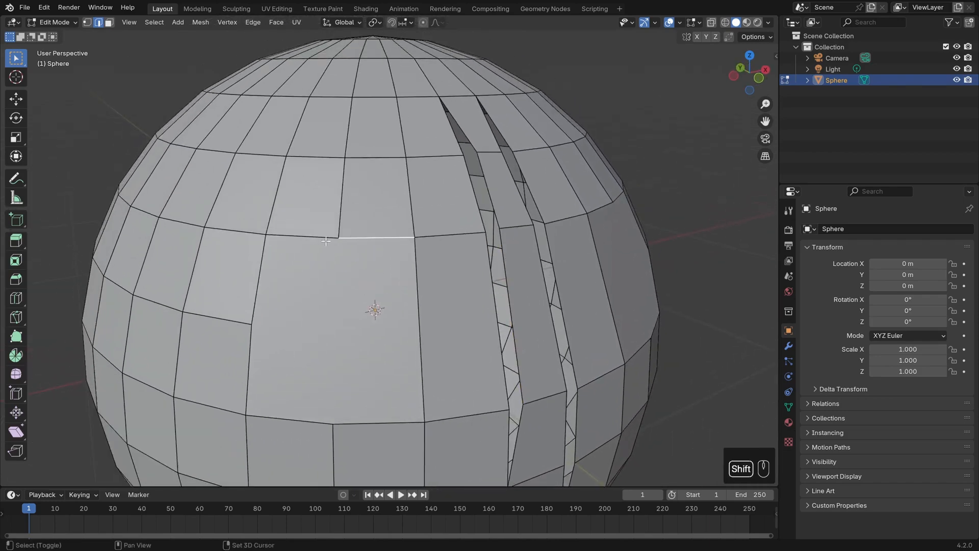
pyautogui.keyDown('shift'); pyautogui.click(317, 238); pyautogui.keyUp('shift')
pyautogui.scroll(2, 400, 244)
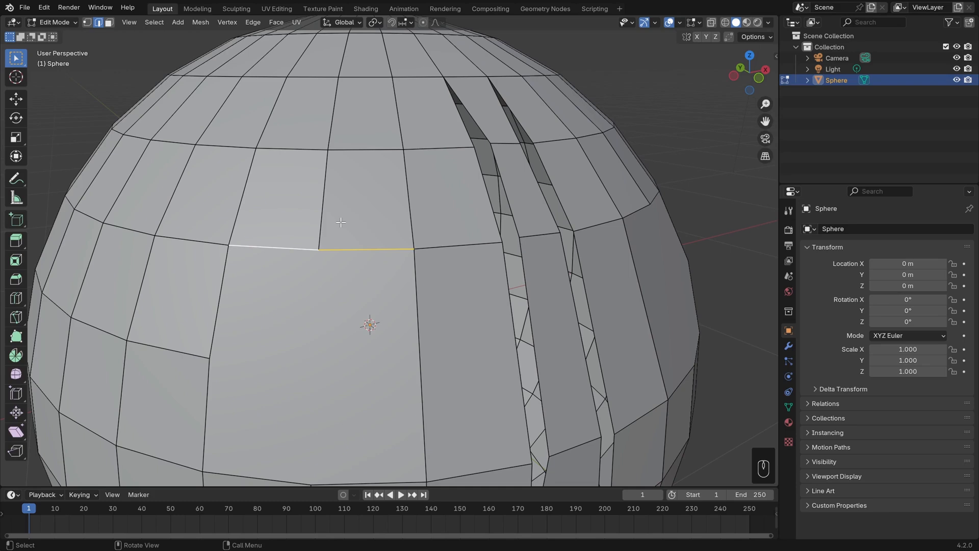
pyautogui.click(227, 22)
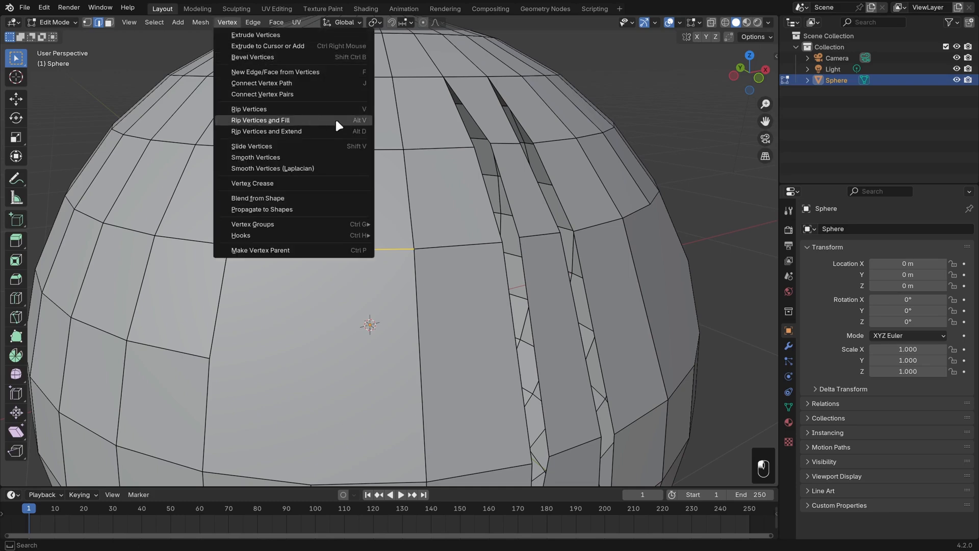
pyautogui.click(350, 120)
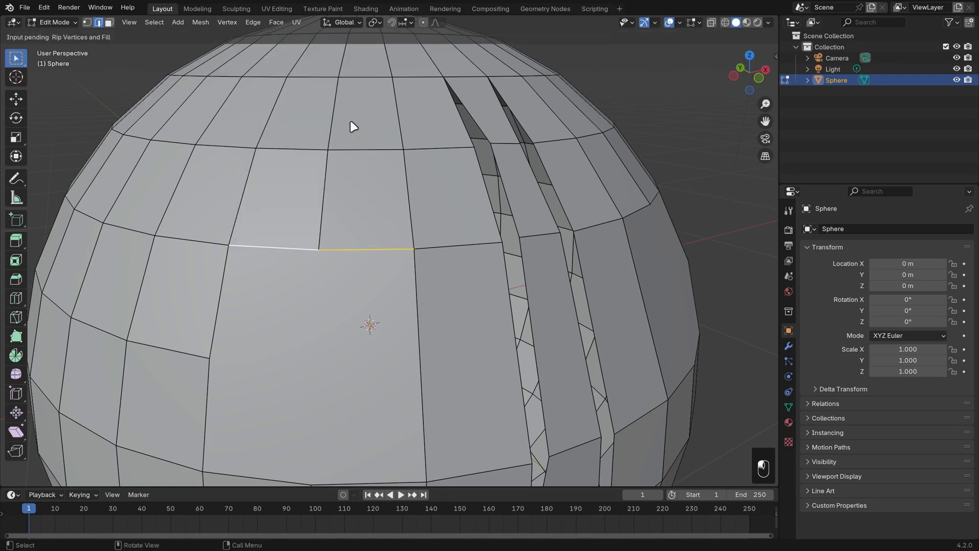
pyautogui.click(354, 90)
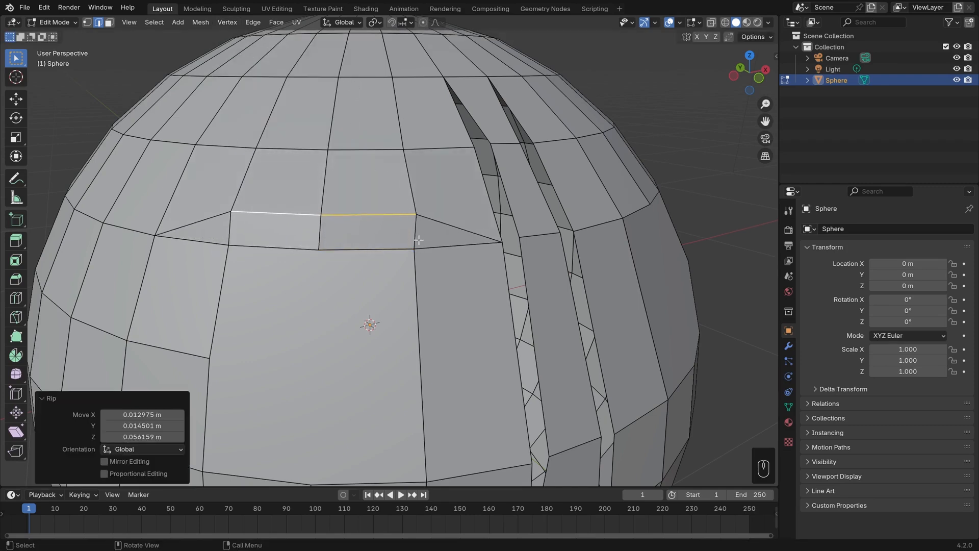
# Select the two horizontal edges in the row above and Rip Vertices and Fill them, pulling them downward.
pyautogui.press('2')
pyautogui.click(369, 149)
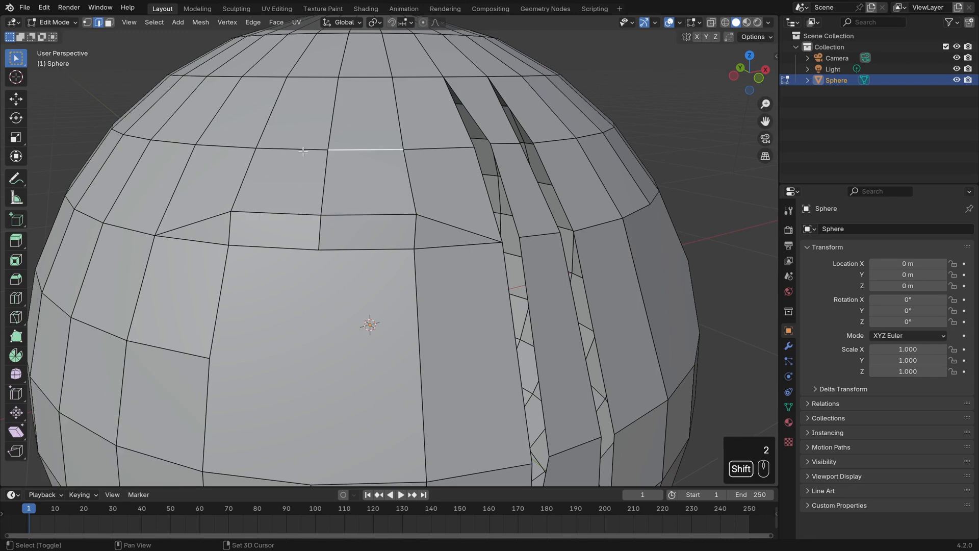
pyautogui.keyDown('shift'); pyautogui.click(297, 150); pyautogui.keyUp('shift')
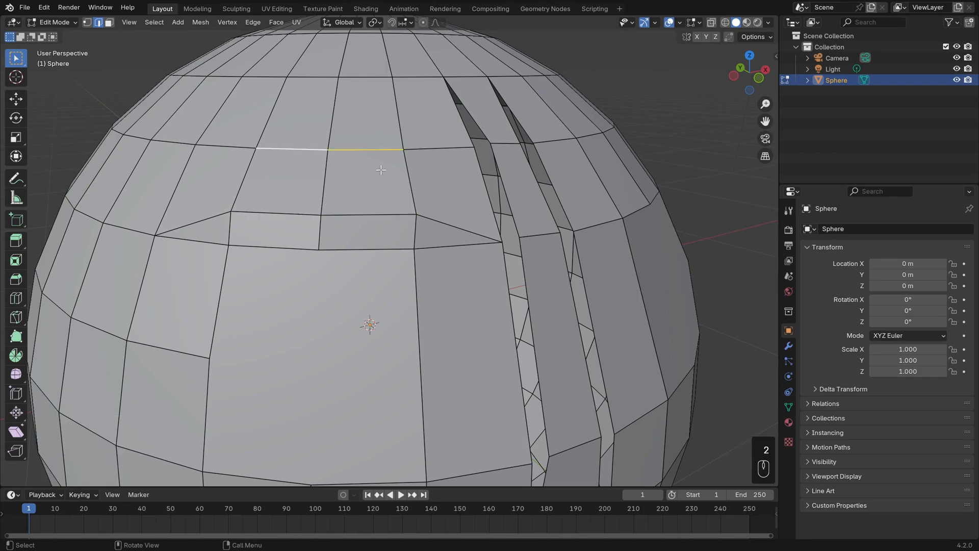
pyautogui.hotkey('alt', 'v')
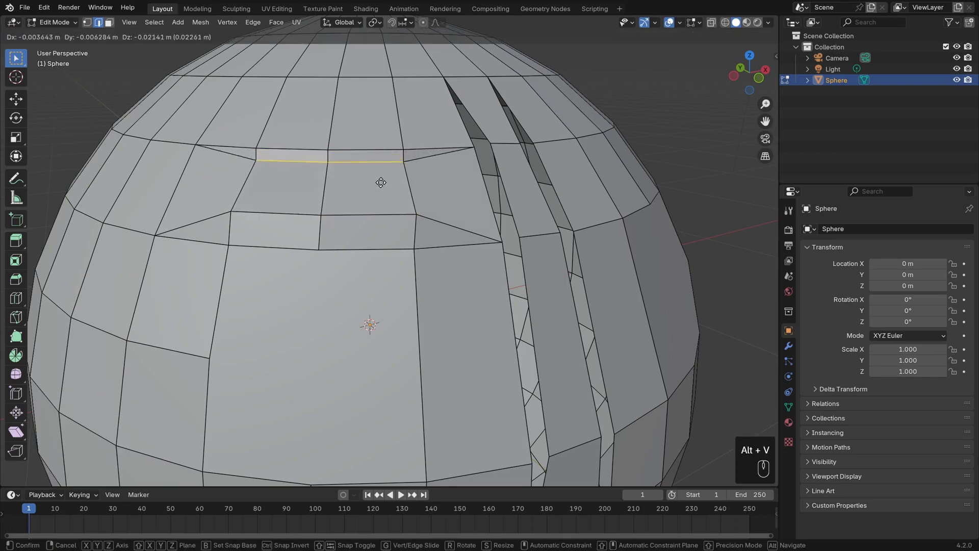
pyautogui.click(380, 190)
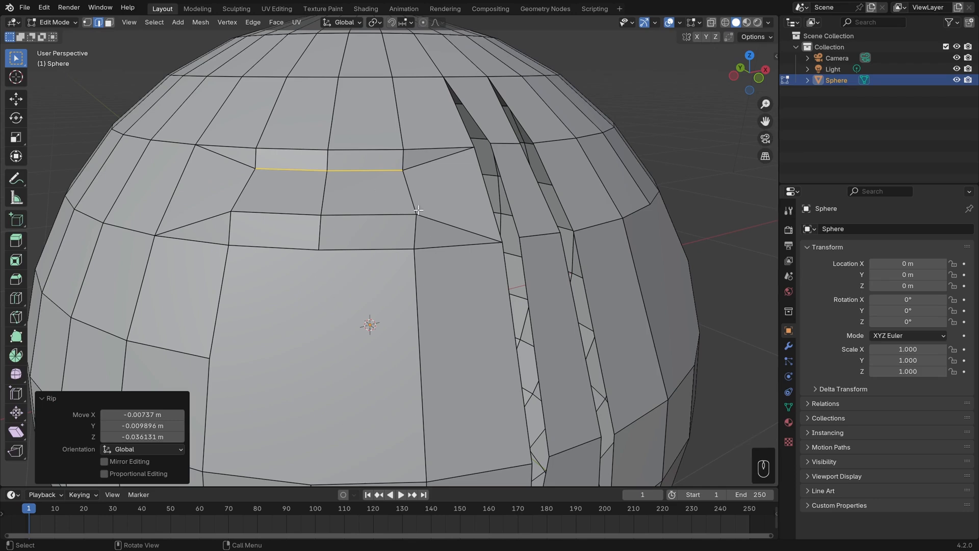
pyautogui.scroll(-1, 419, 211)
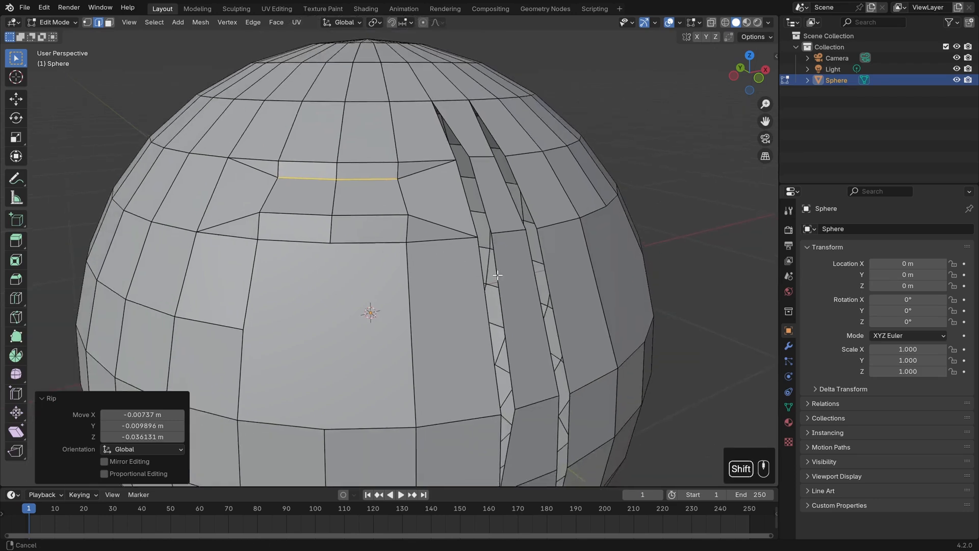